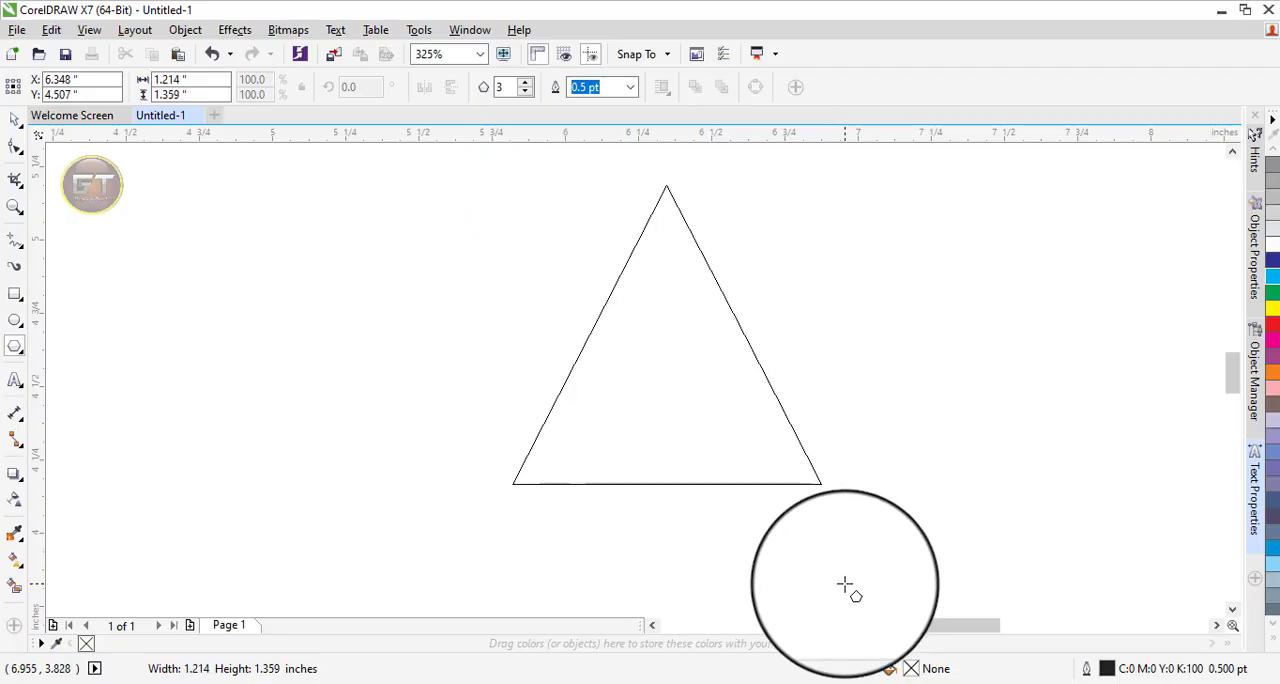
Draw a three-sided polygon about 1.06 in wide and 1.02 in high with a 0.5 pt outline.
drag(845, 584, 847, 585)
click(15, 120)
key(F4)
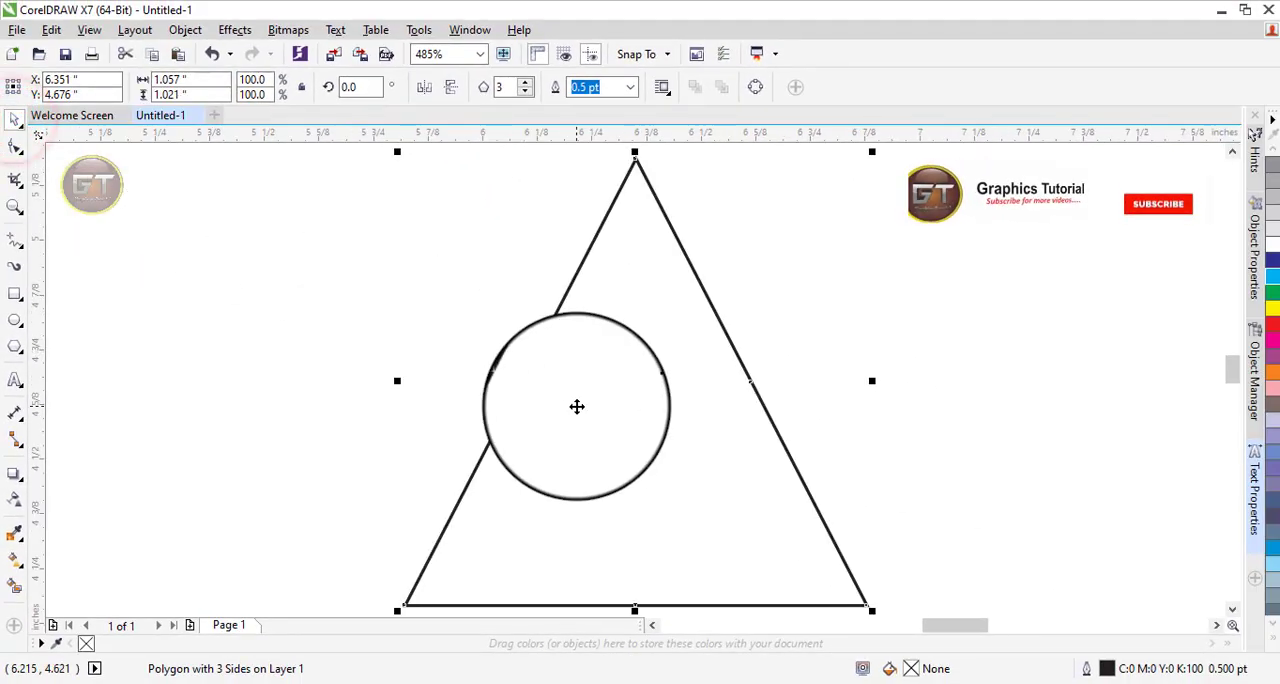
Paste a copy of the triangle in place and scale it toward its lower-left corner to about 0.914 by 0.883 in.
key(ctrl+c)
key(ctrl+v)
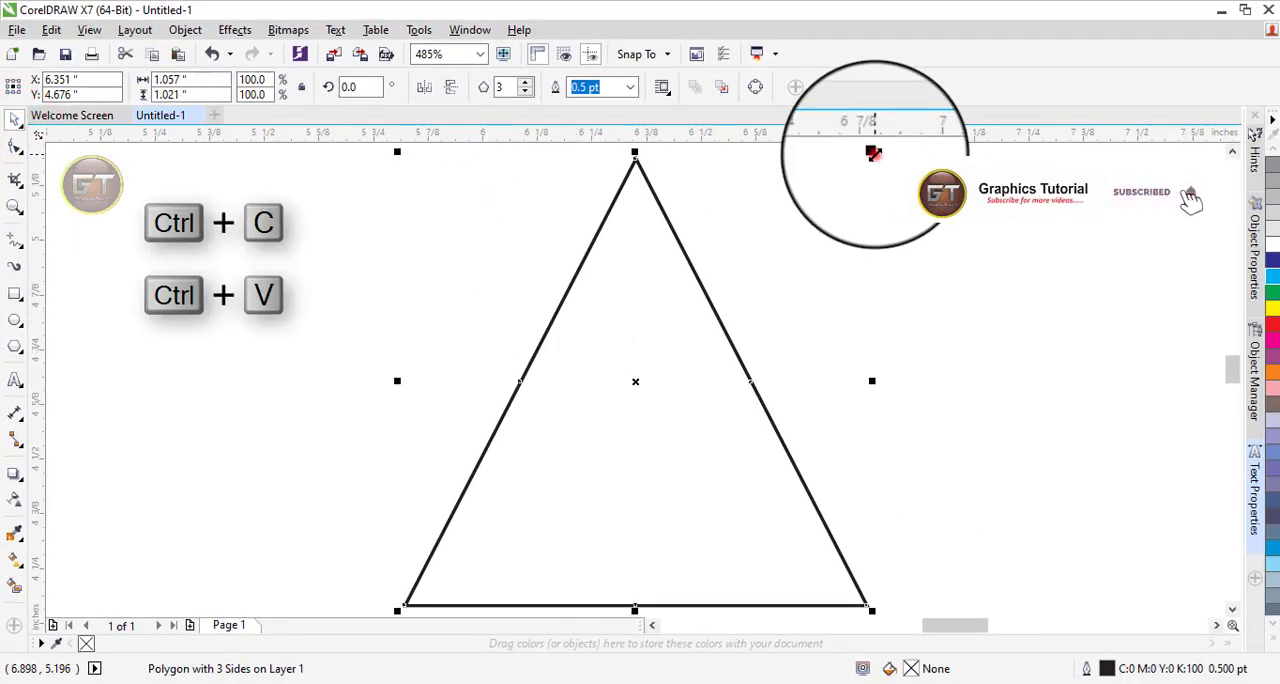
drag(873, 152, 834, 214)
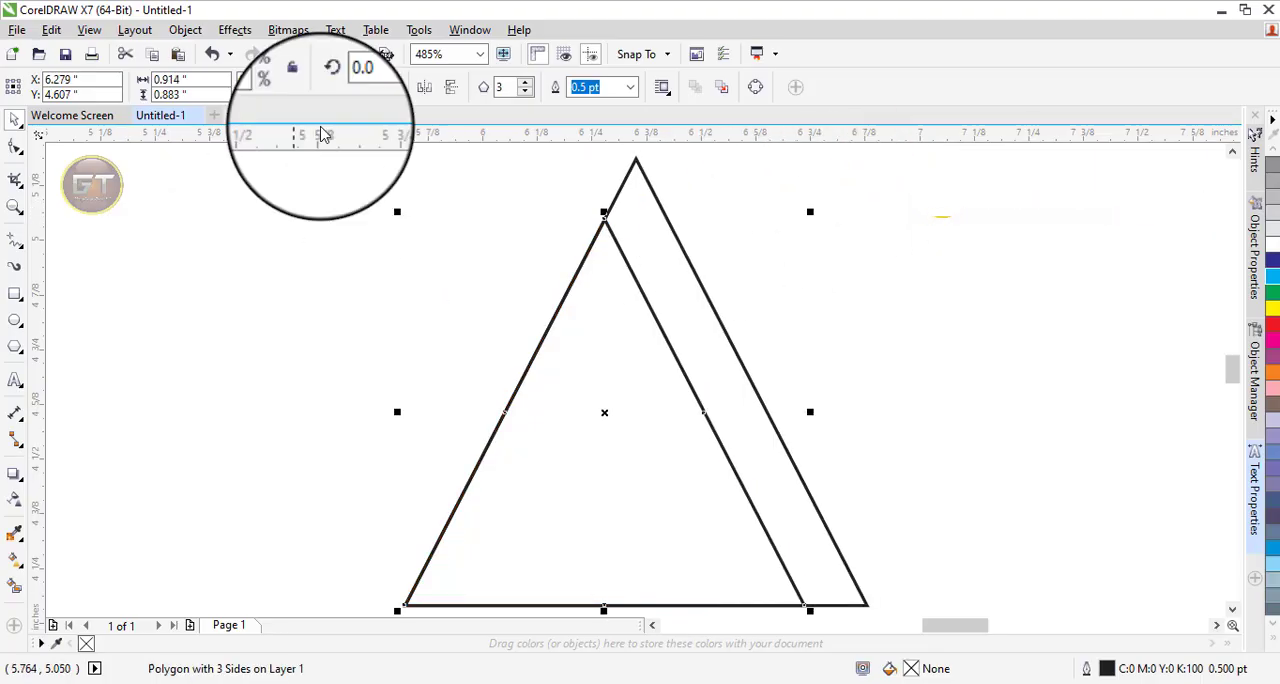
Add a guideline at the smaller triangle's apex and scale another copy of the large triangle toward its lower-right corner to meet it, about 0.914 by 0.883 in.
drag(444, 131, 604, 221)
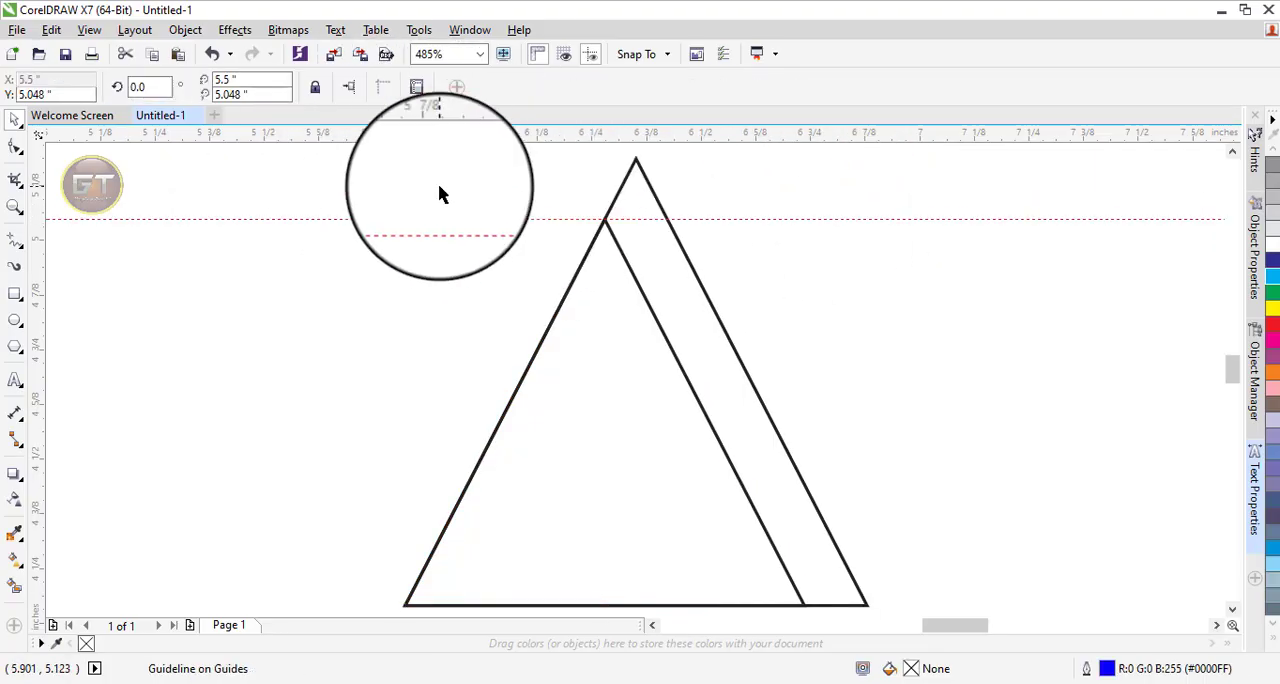
click(682, 268)
key(ctrl+c)
key(ctrl+v)
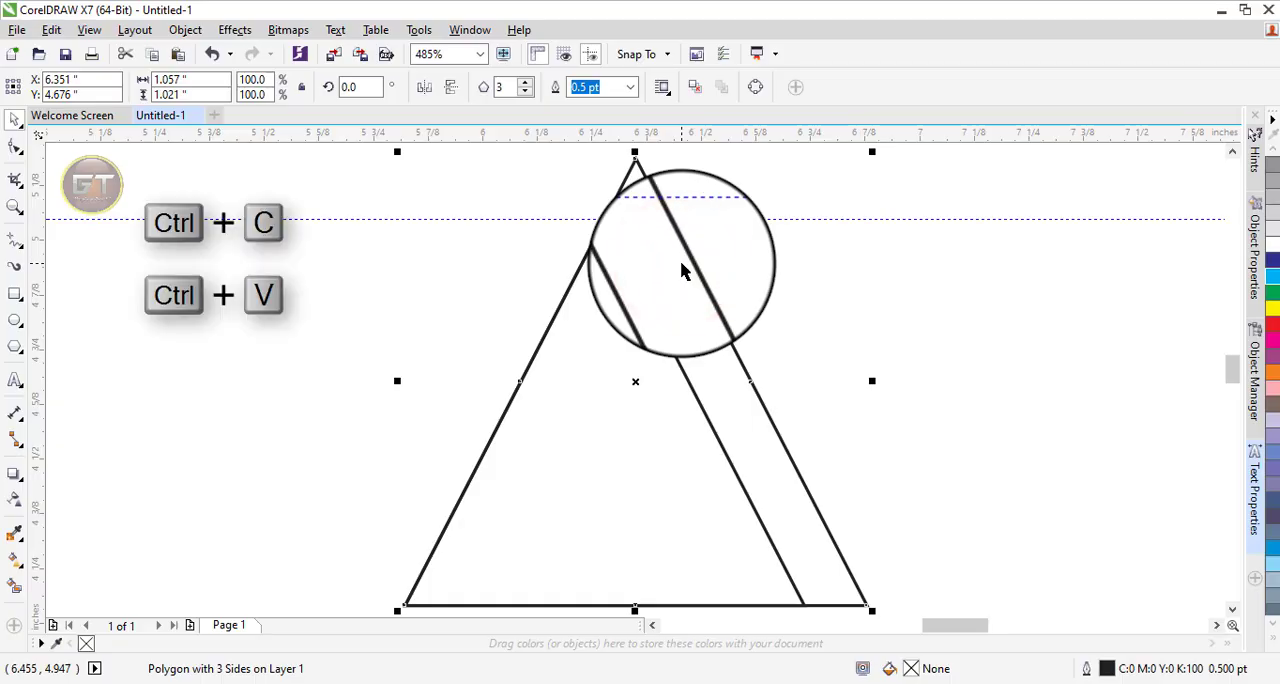
drag(398, 152, 420, 185)
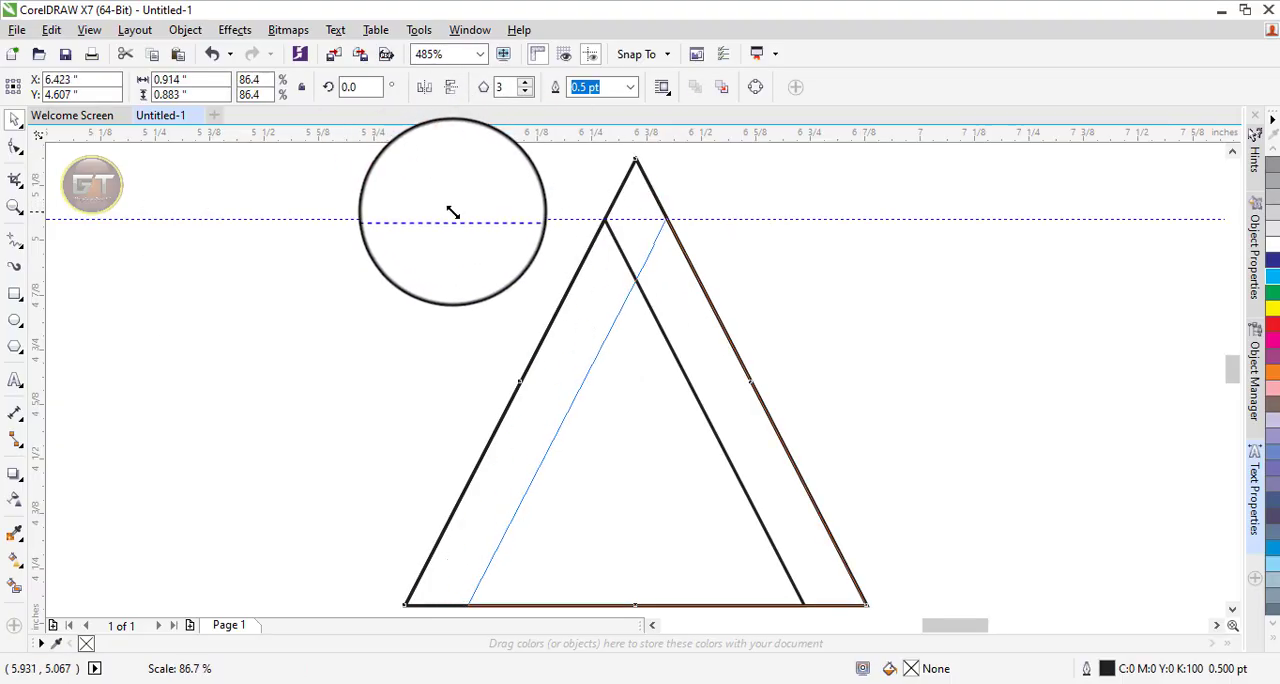
drag(455, 212, 455, 212)
key(z)
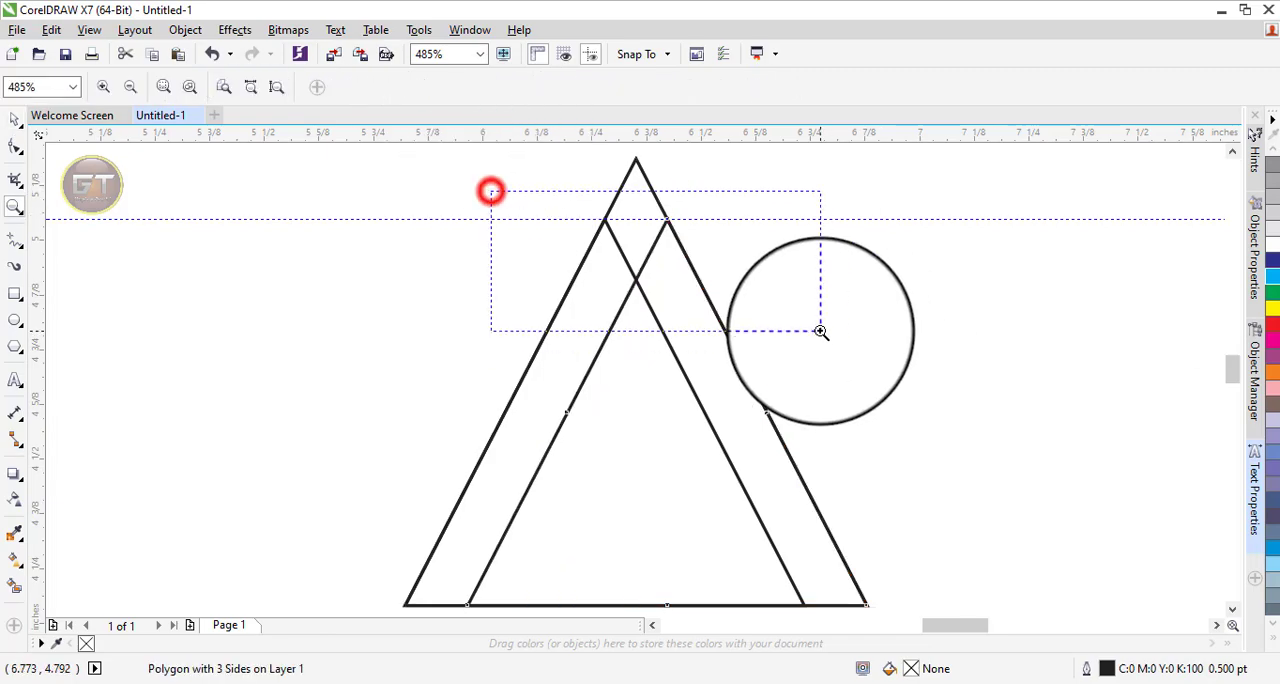
drag(820, 331, 820, 331)
key(F3)
click(15, 117)
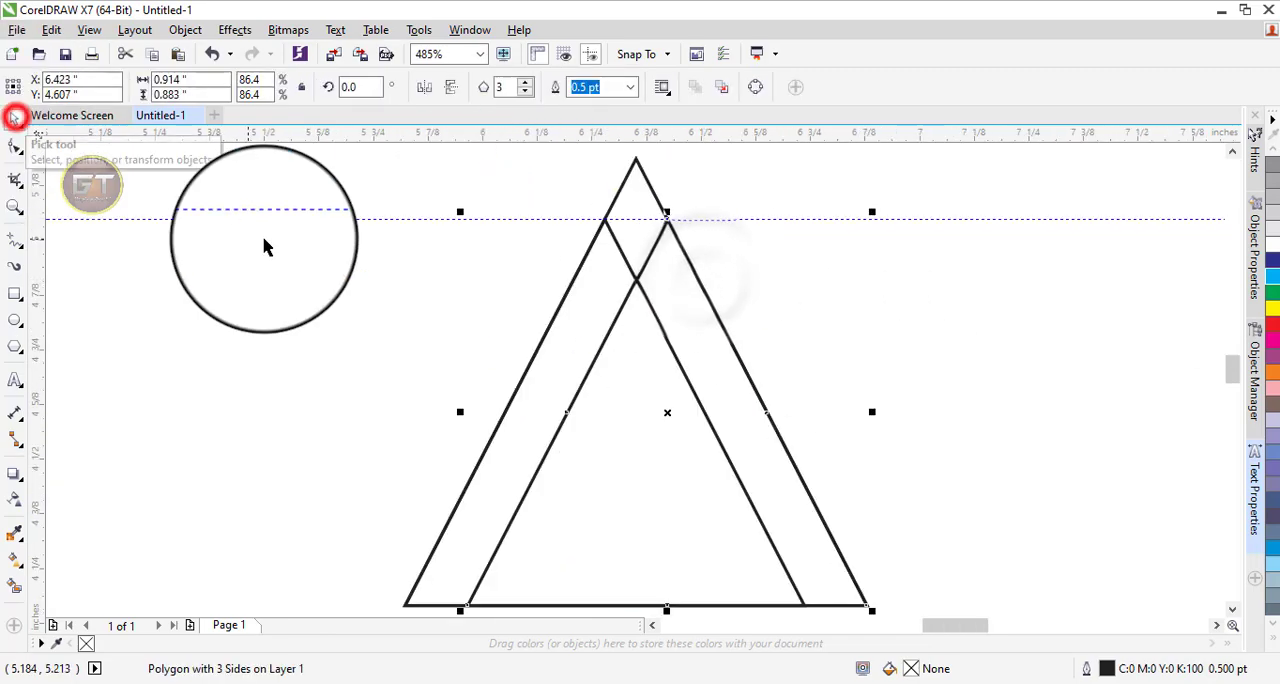
click(980, 384)
Paste another copy of the large triangle, raise its base to a height of 0.91 in and narrow it symmetrically to 0.944 in.
click(651, 190)
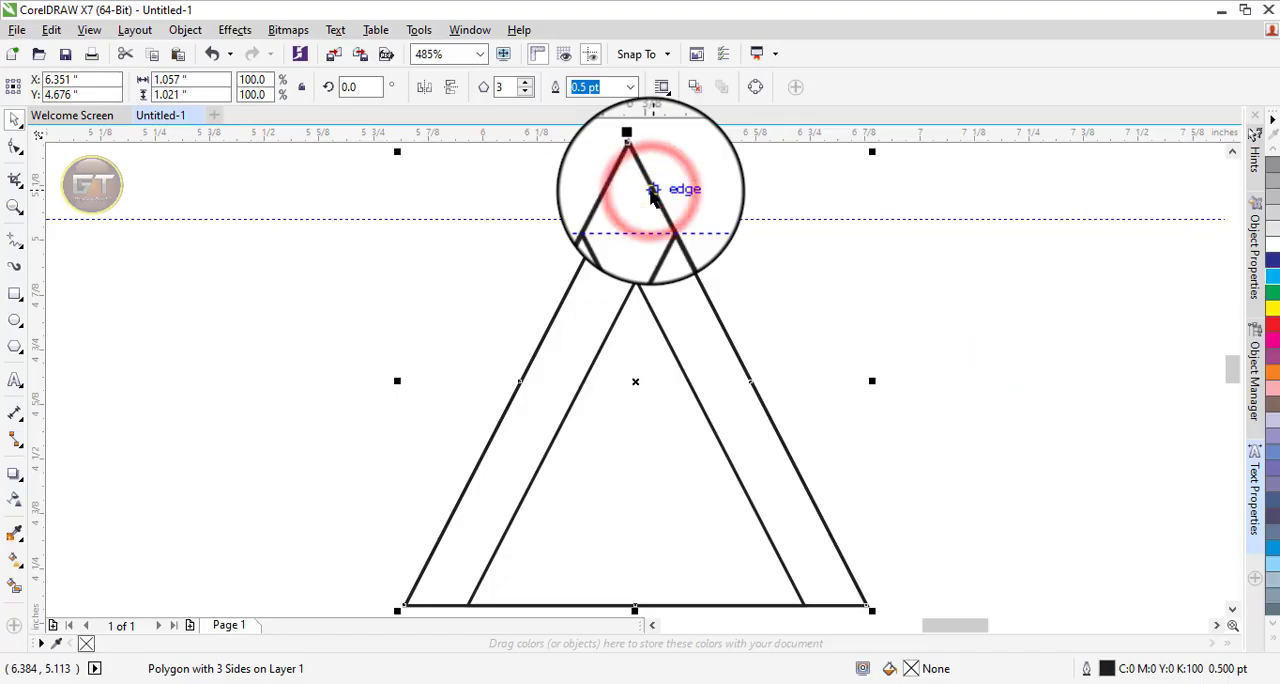
key(ctrl+c)
key(ctrl+v)
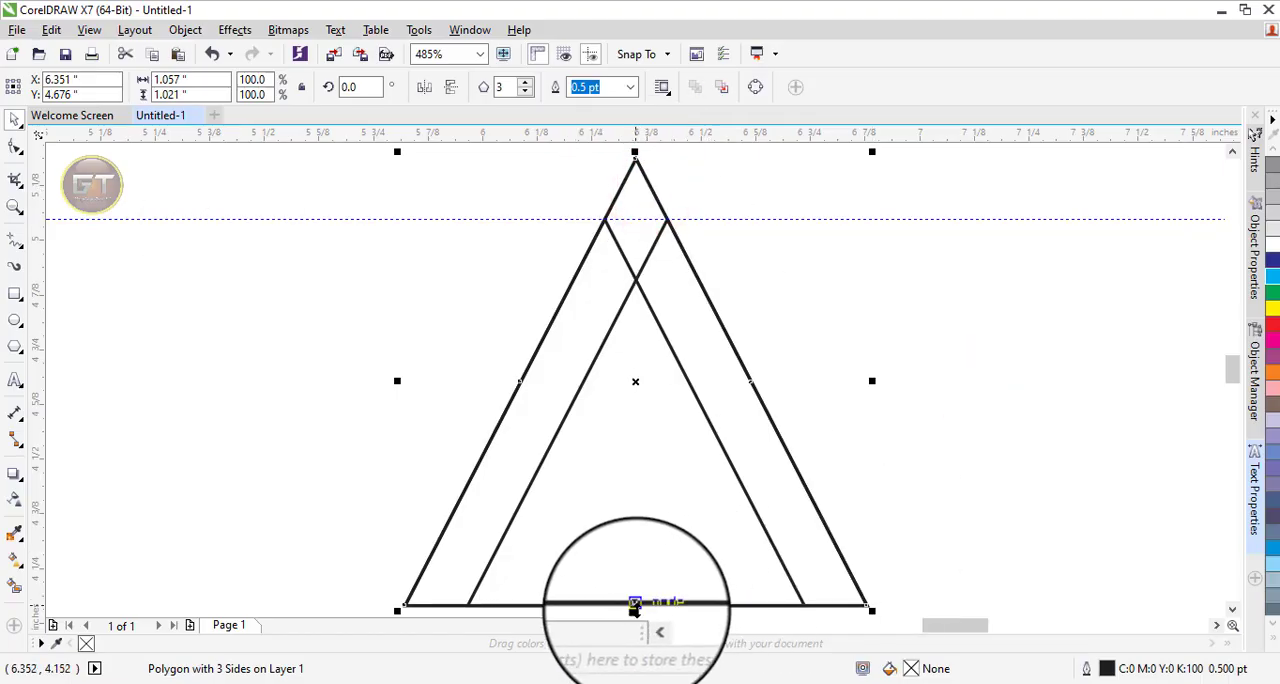
drag(636, 610, 634, 561)
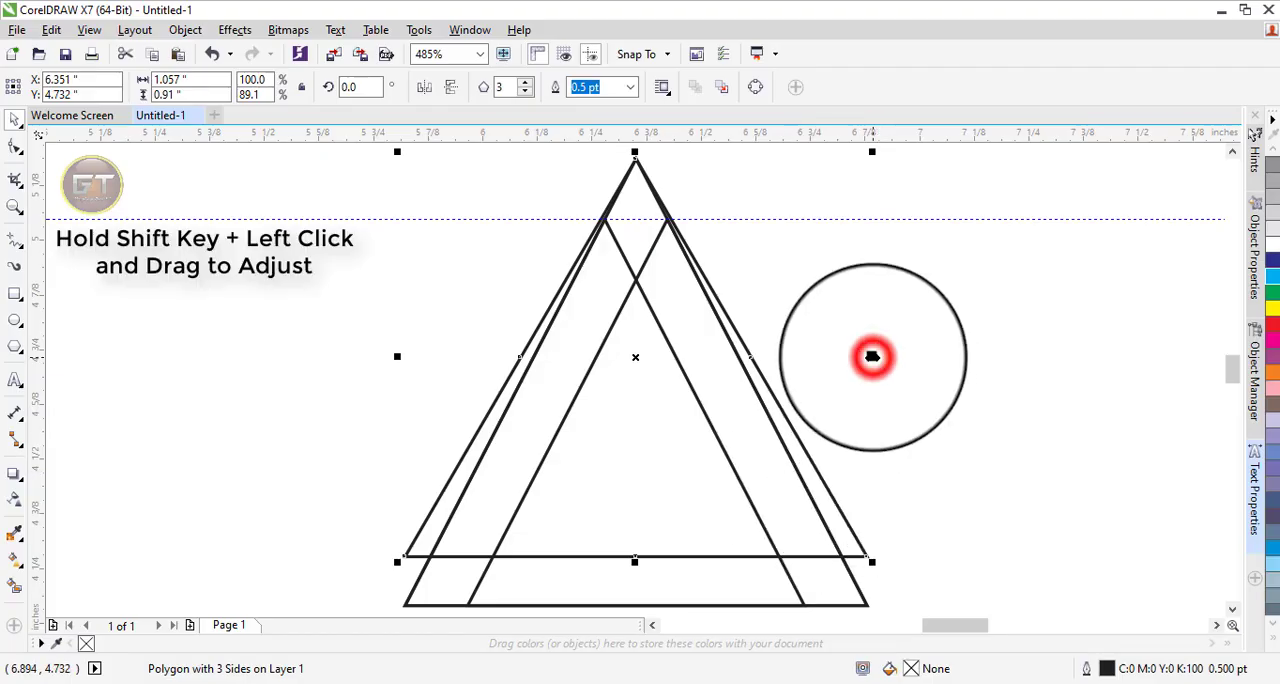
drag(872, 356, 849, 375)
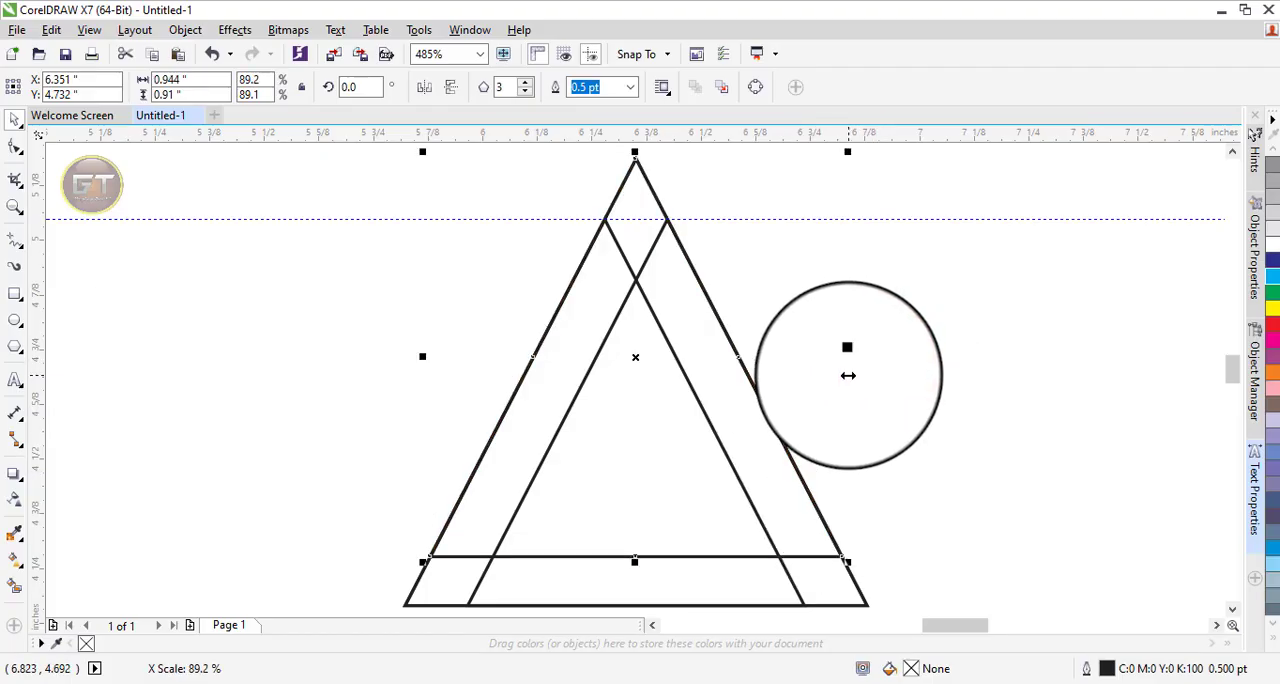
click(15, 118)
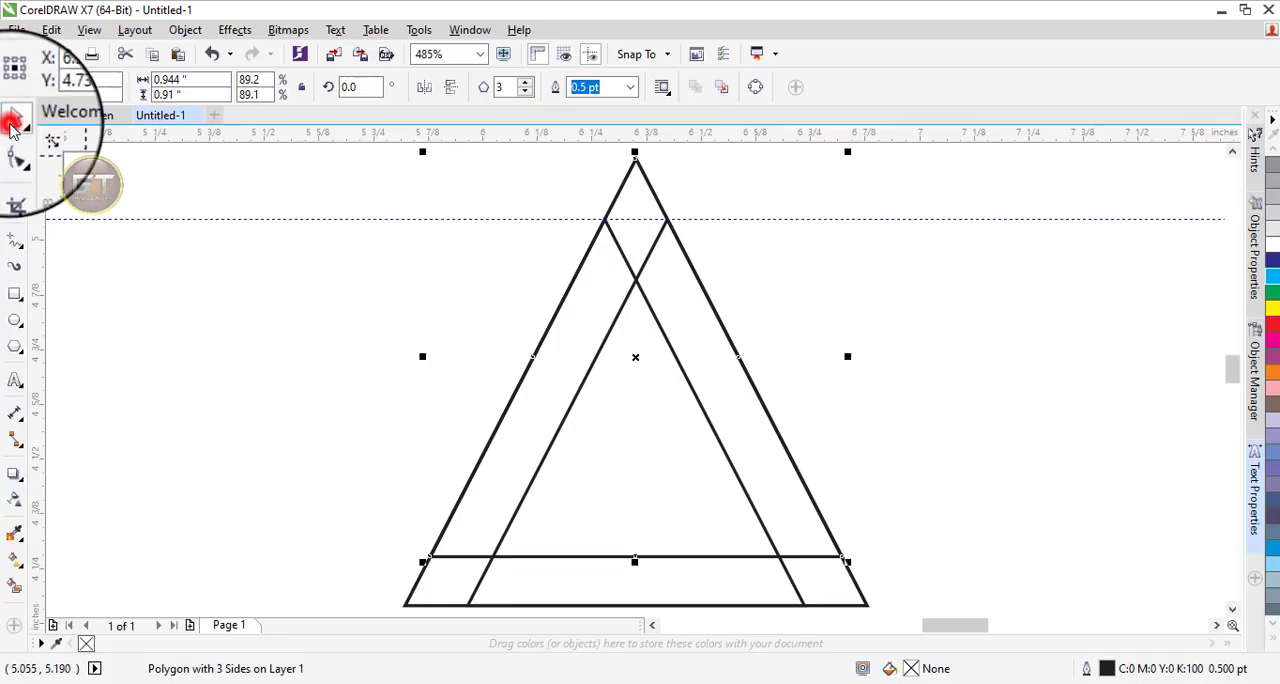
click(194, 278)
Group the four overlapping triangles into one object.
scroll(361, 148, down, 2)
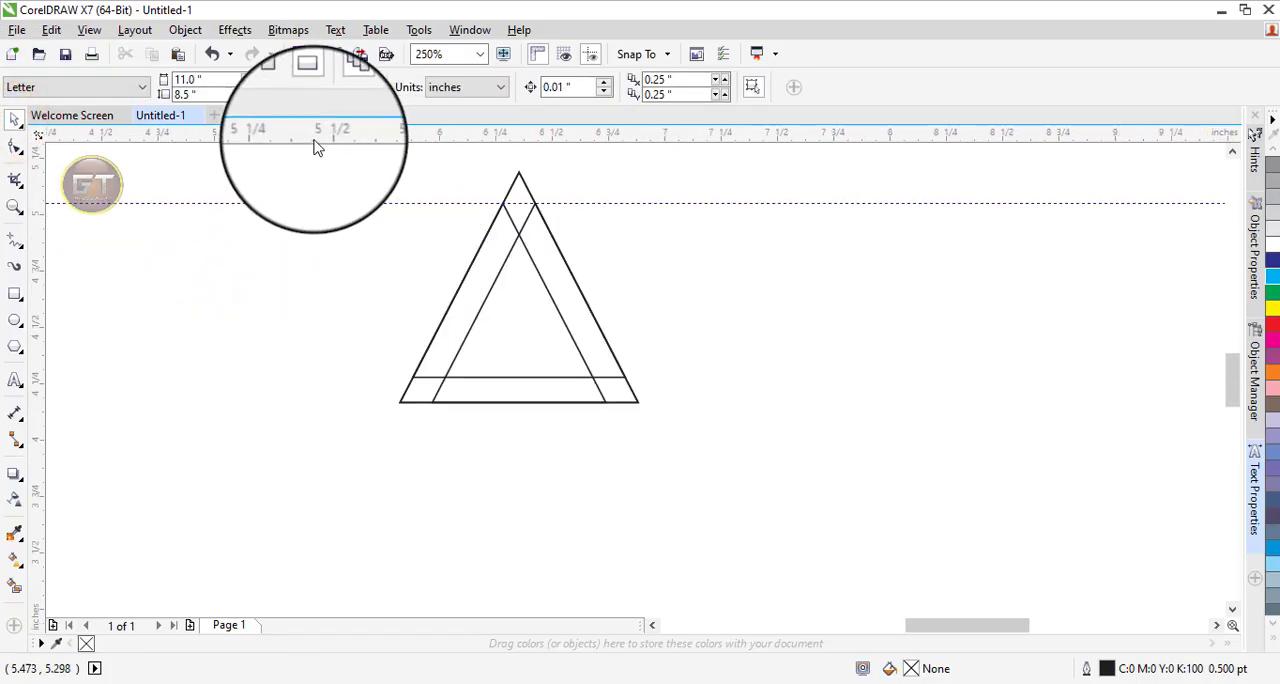
drag(675, 383, 780, 491)
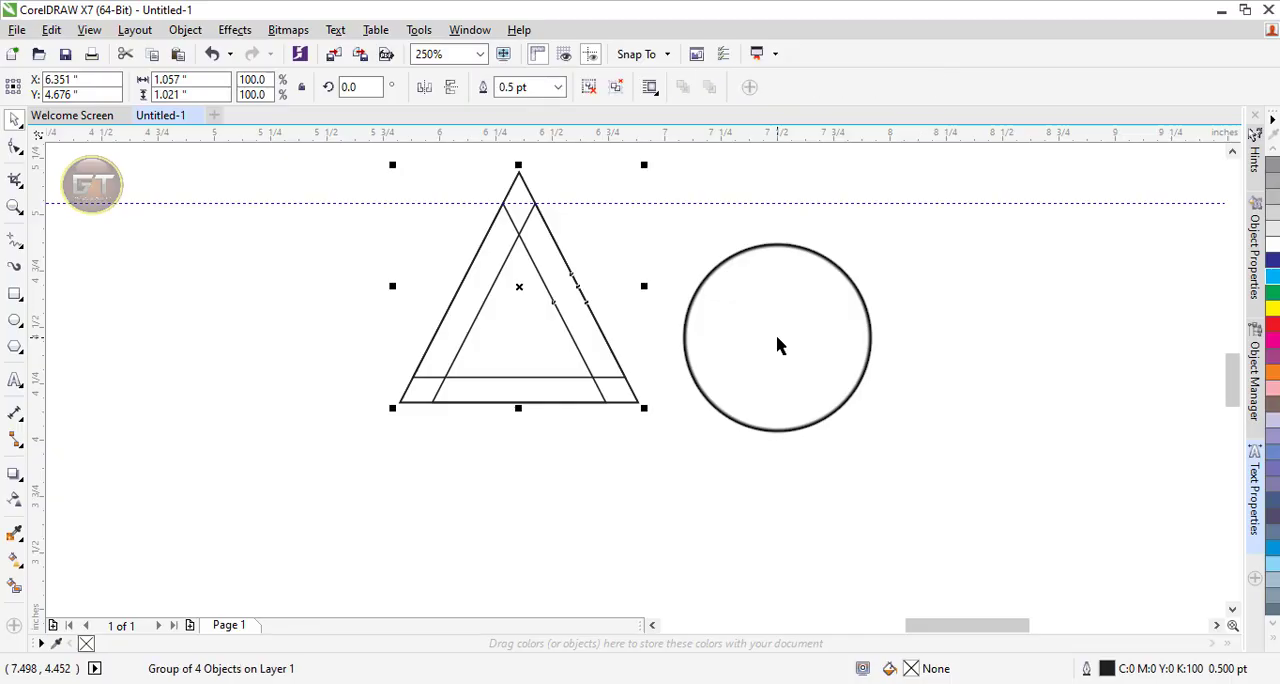
drag(777, 338, 527, 305)
key(shift+F2)
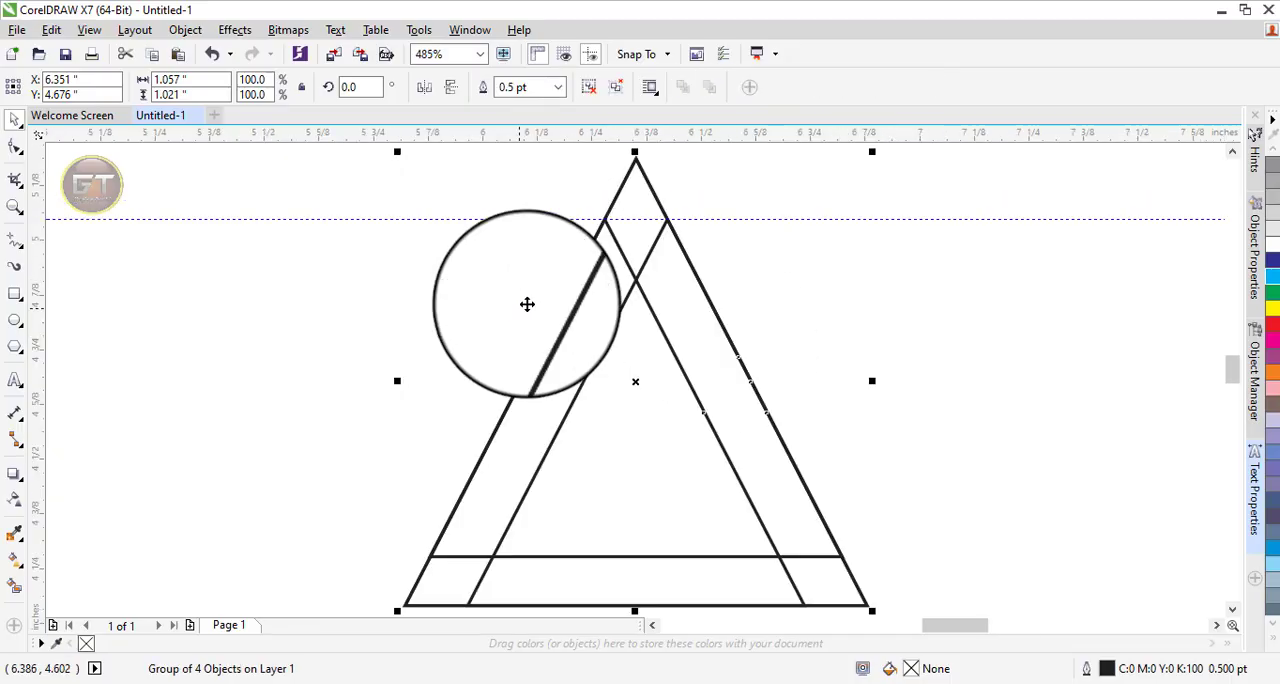
Paste a copy of the group, lower its apex to the upper inner line crossing, and place a horizontal guideline at that crossing.
key(ctrl+c)
key(ctrl+v)
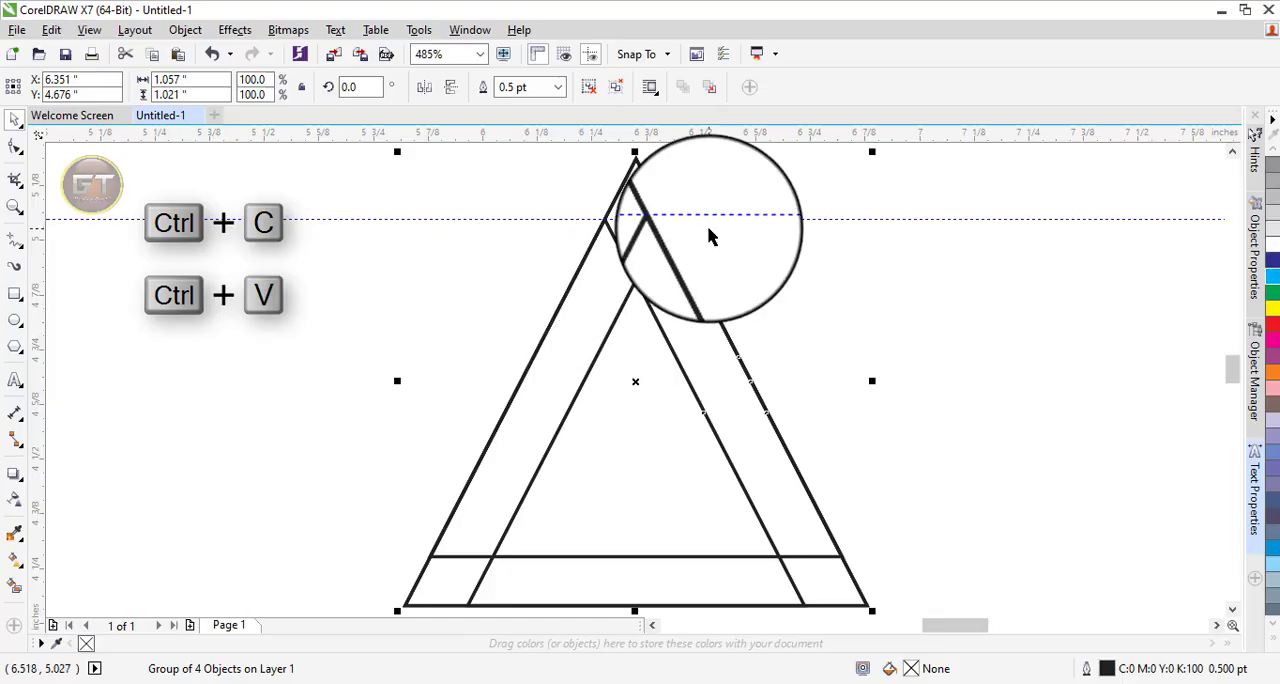
drag(635, 151, 635, 270)
drag(603, 131, 637, 279)
drag(514, 249, 823, 372)
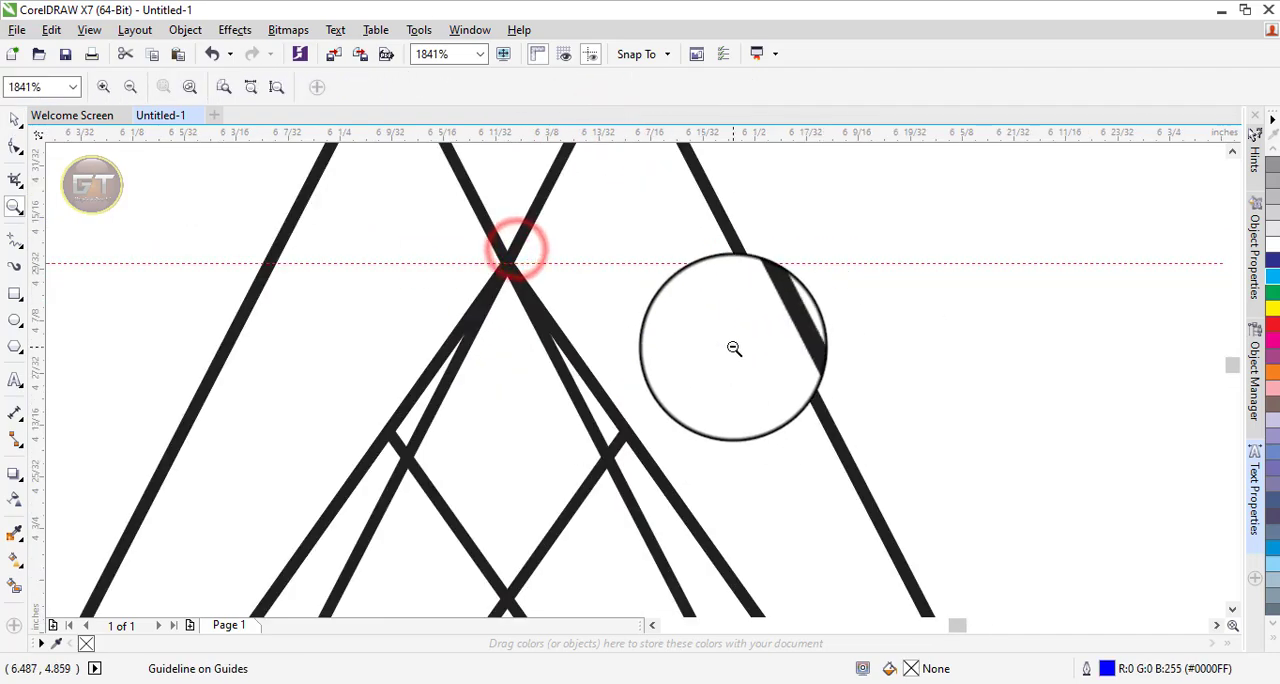
right_click(733, 346)
click(18, 122)
Fit the copied group inside the original by raising its base and narrowing it symmetrically to about 0.653 by 0.633 in.
click(528, 421)
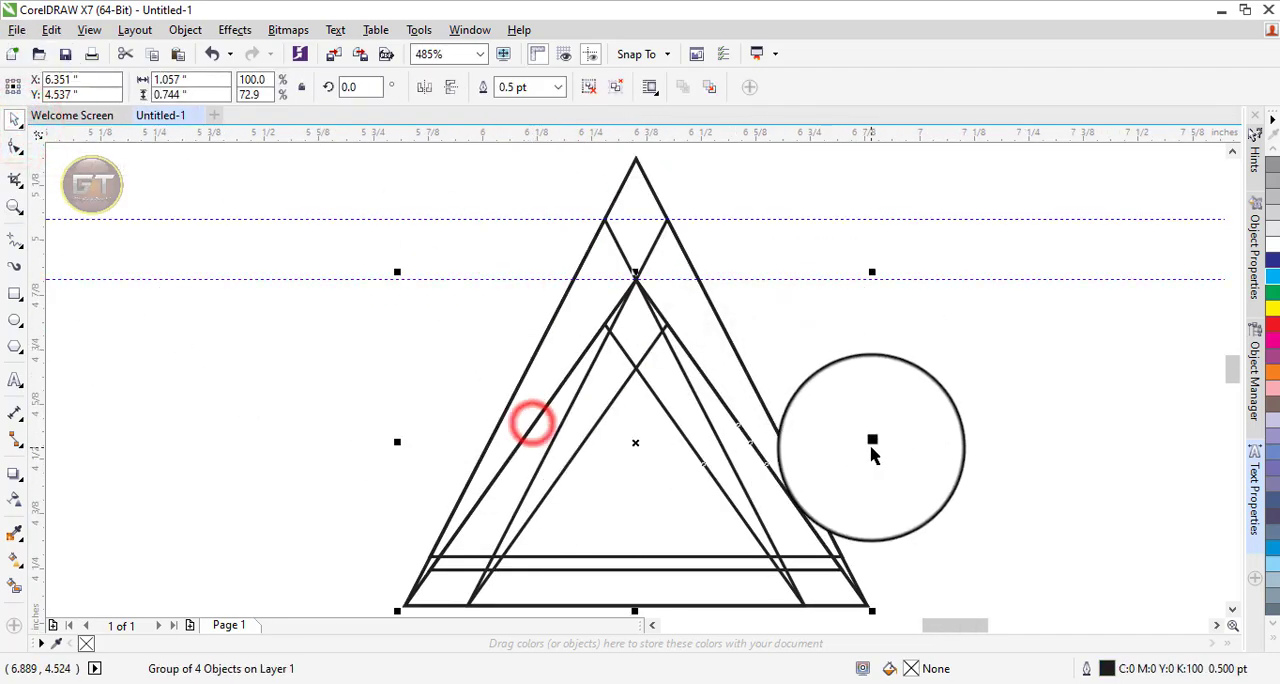
drag(871, 443, 813, 465)
drag(634, 606, 637, 564)
key(z)
drag(380, 347, 938, 583)
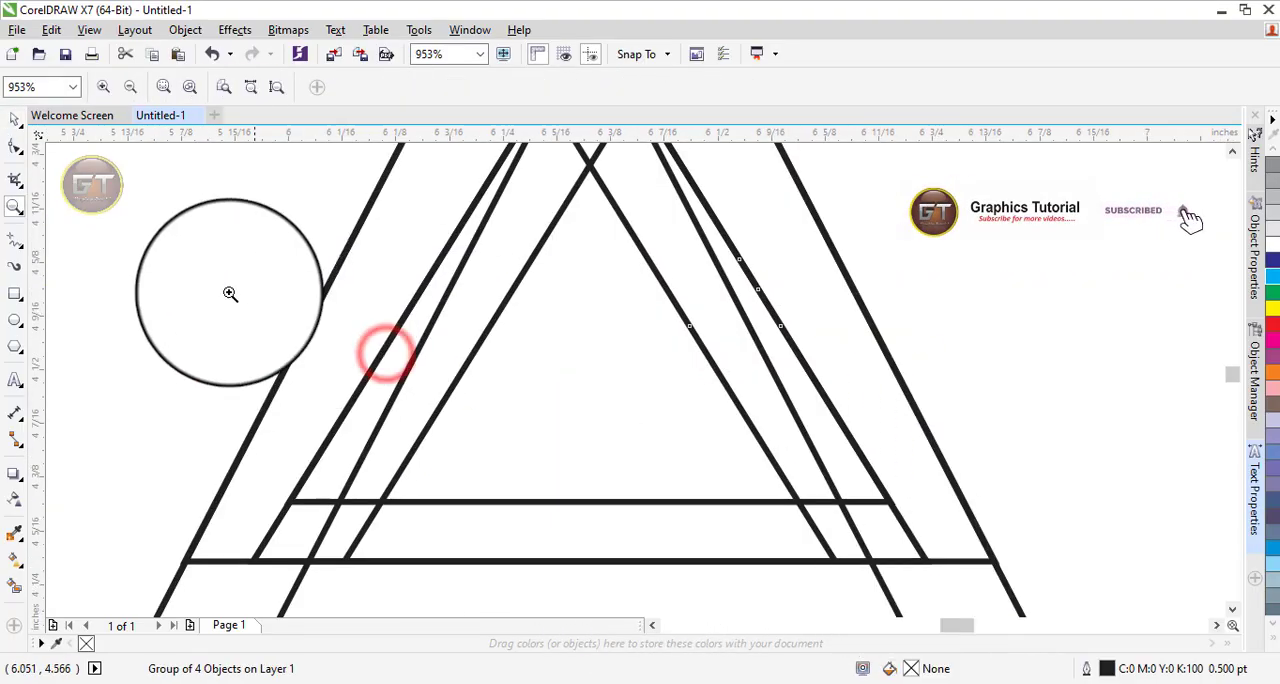
click(13, 115)
drag(931, 289, 868, 320)
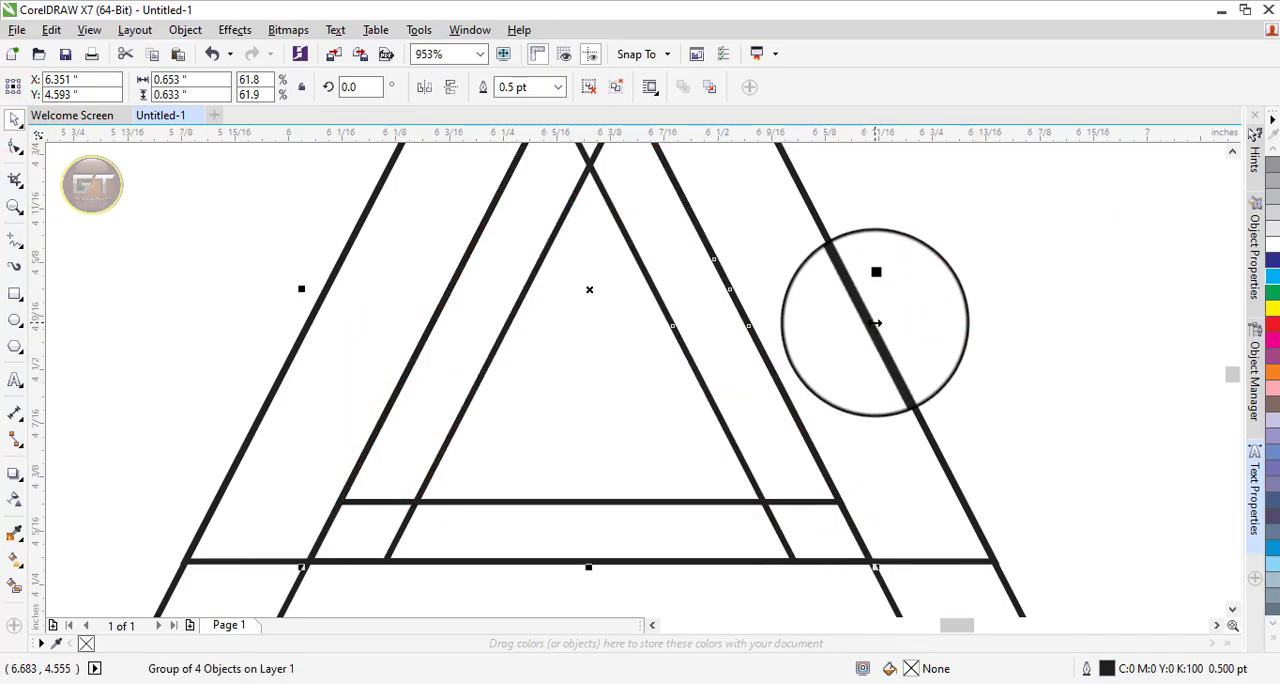
key(F3)
click(942, 366)
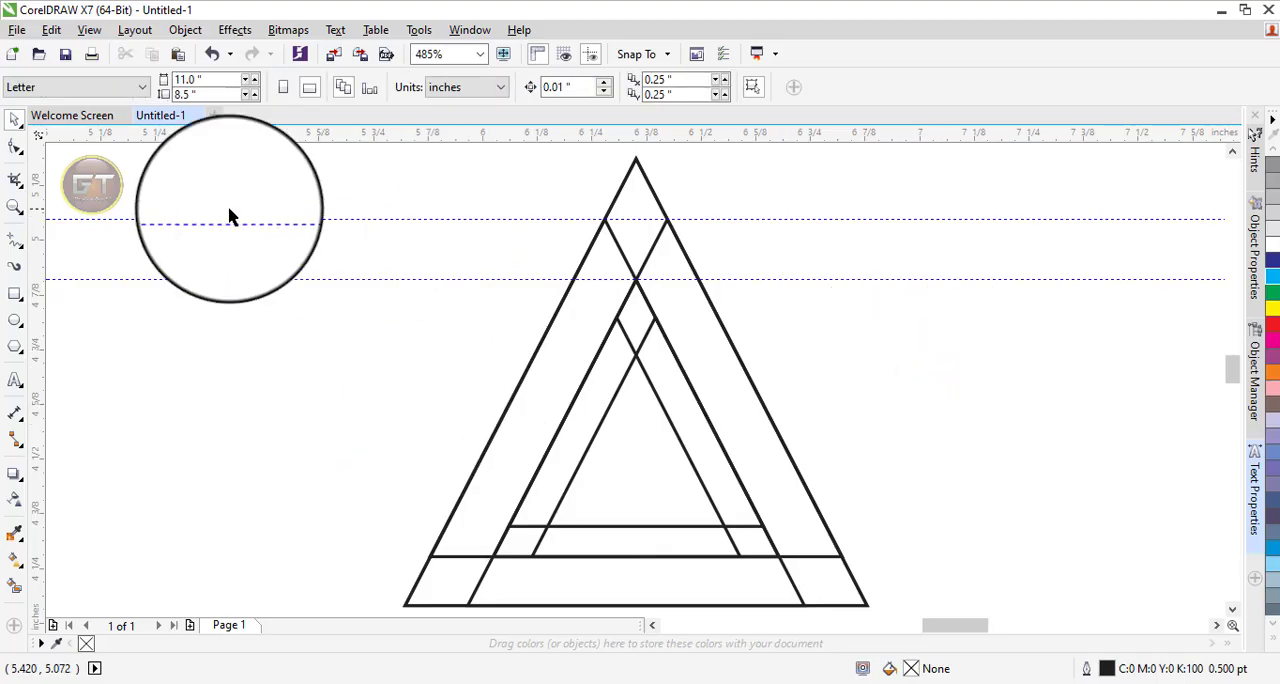
Draw a straight horizontal line joining the two side nodes below the outer apex and stretch it symmetrically past both sides of the triangle.
click(15, 240)
click(606, 218)
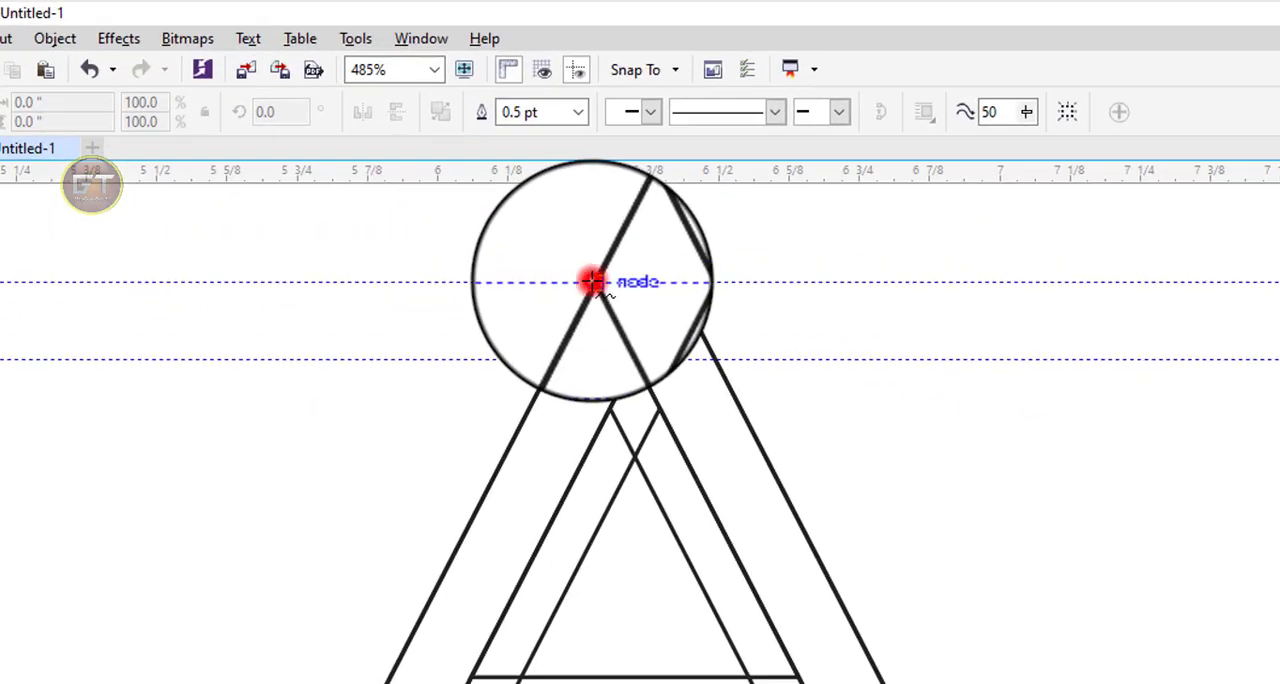
click(672, 279)
key(z)
drag(470, 231, 841, 341)
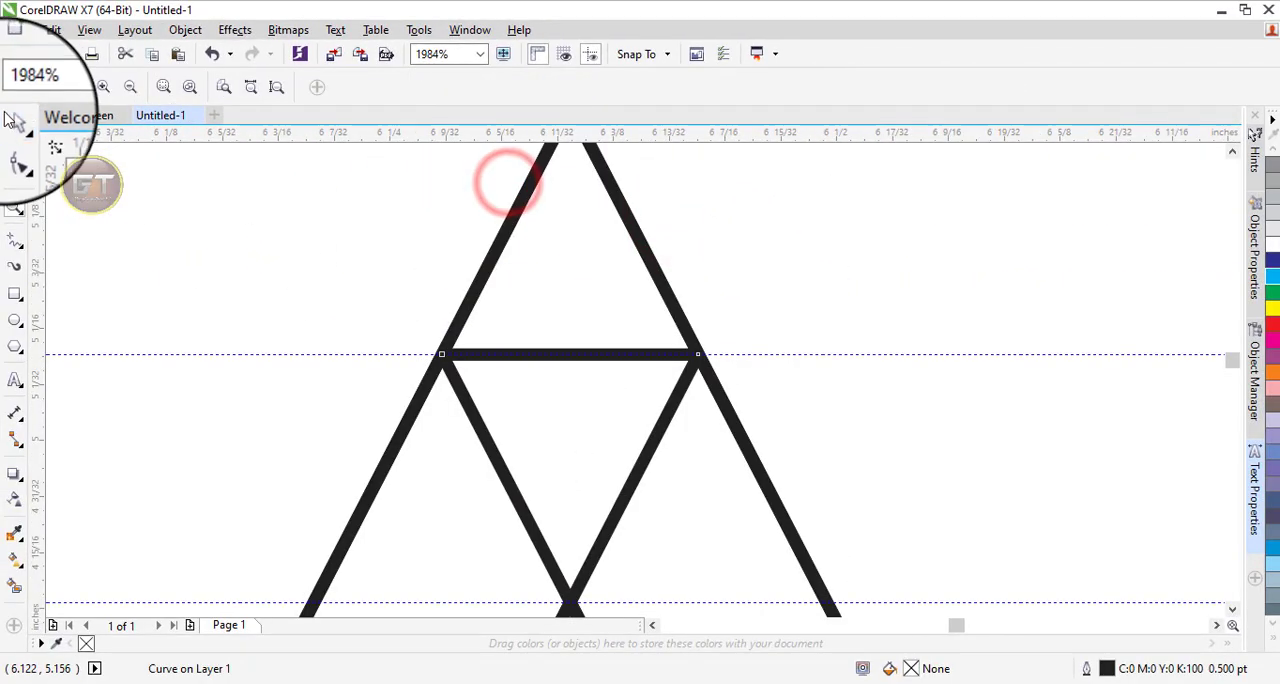
click(13, 118)
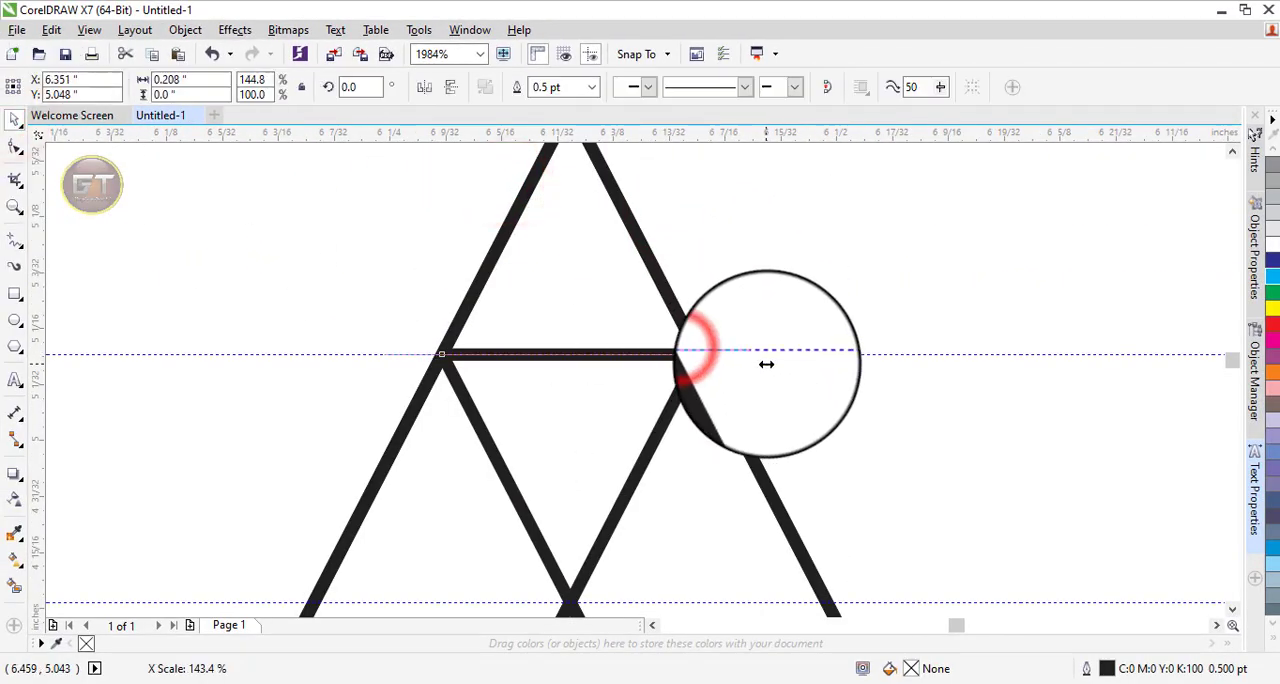
Delete both horizontal guidelines.
click(886, 352)
key(Delete)
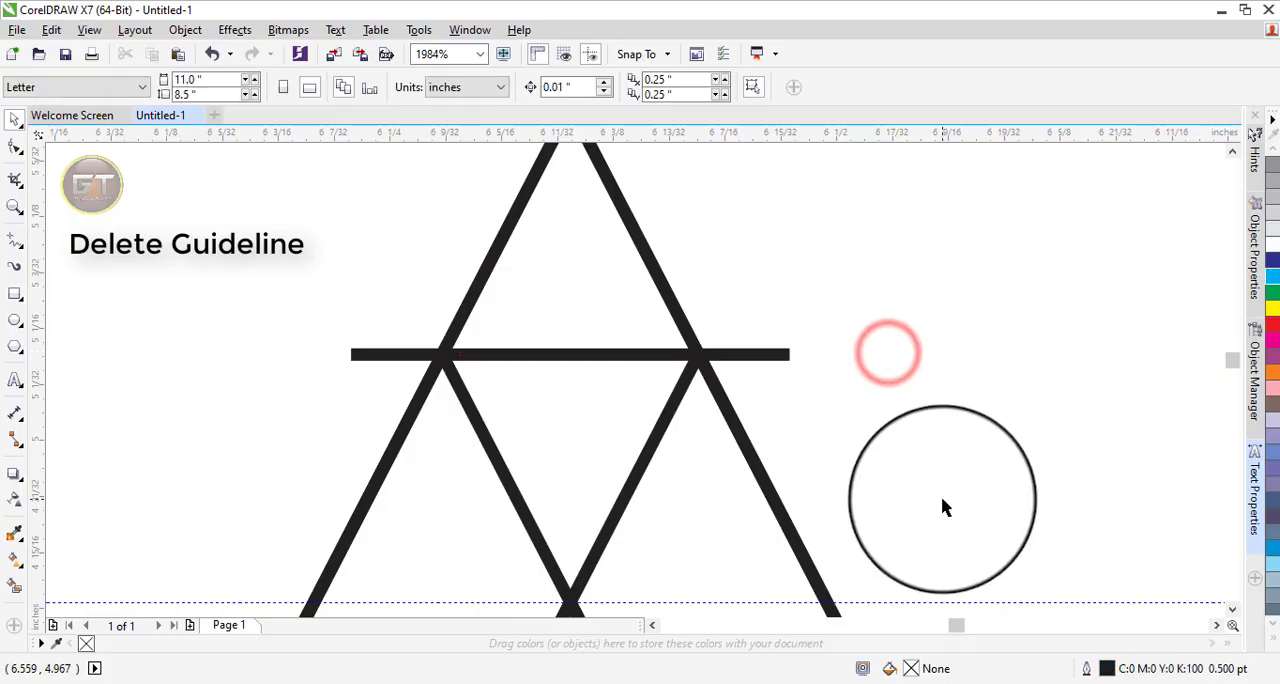
scroll(947, 530, down, 2)
click(951, 552)
key(Delete)
key(F4)
click(903, 341)
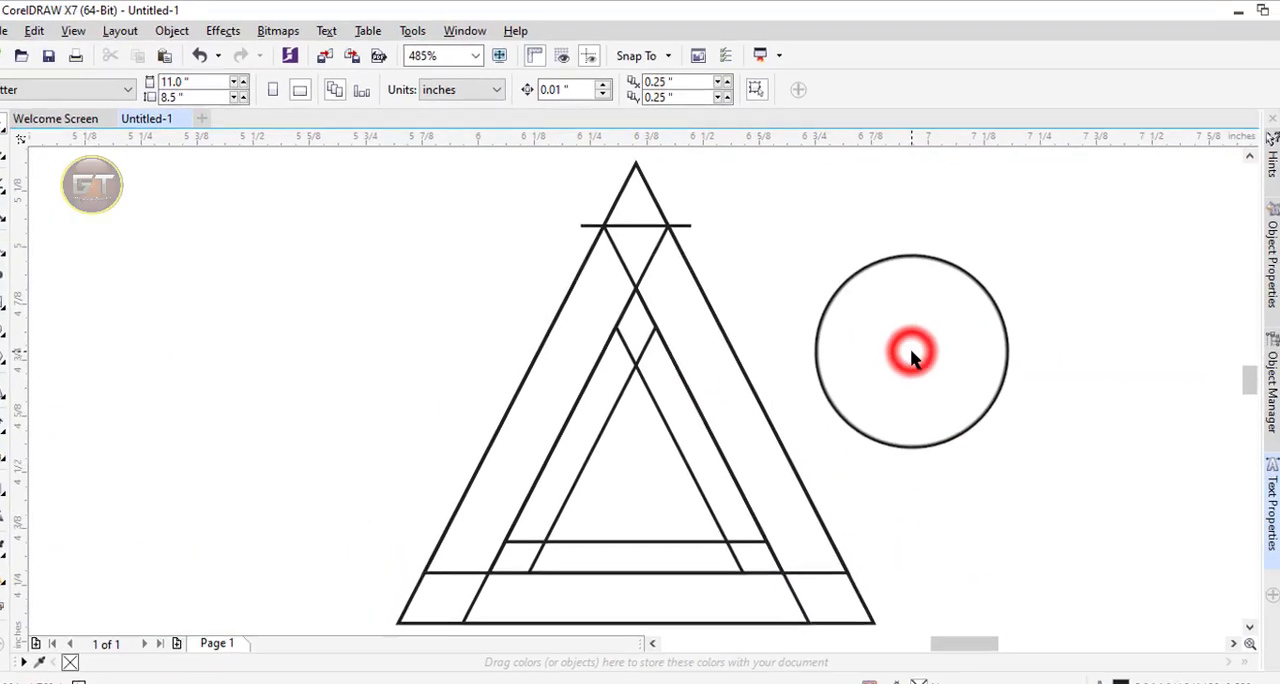
Set the outline width of all objects to Hairline.
key(ctrl+a)
click(784, 87)
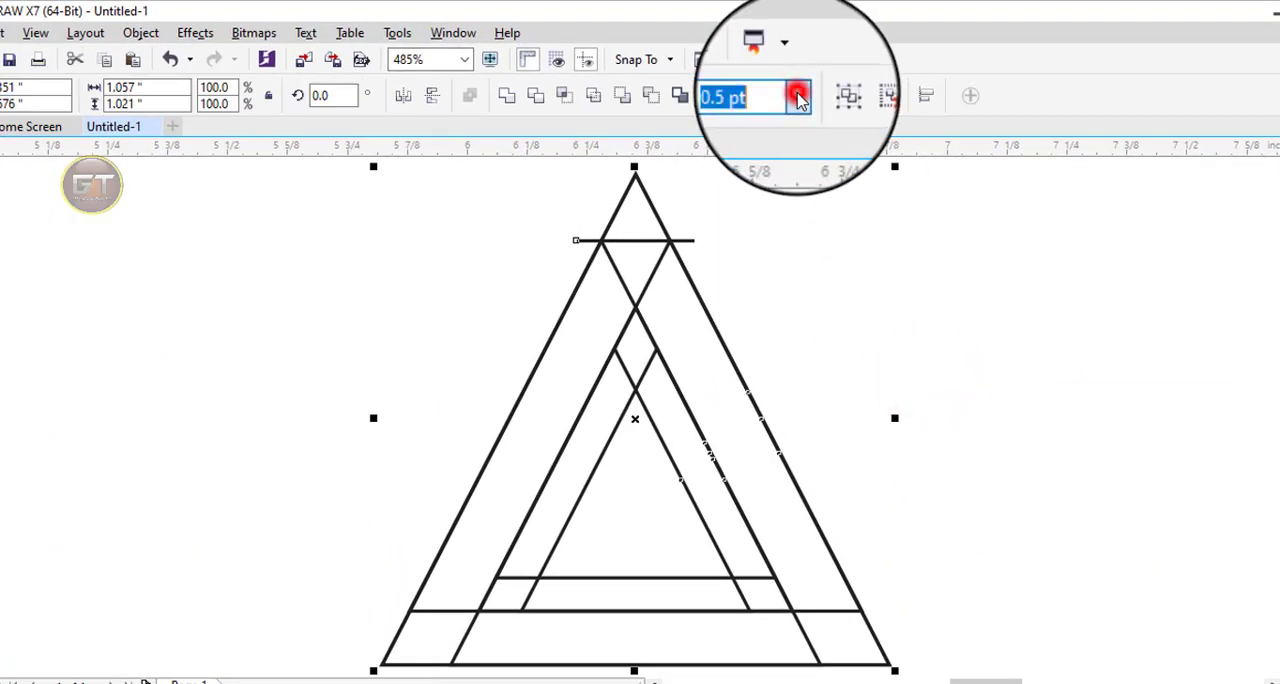
click(725, 131)
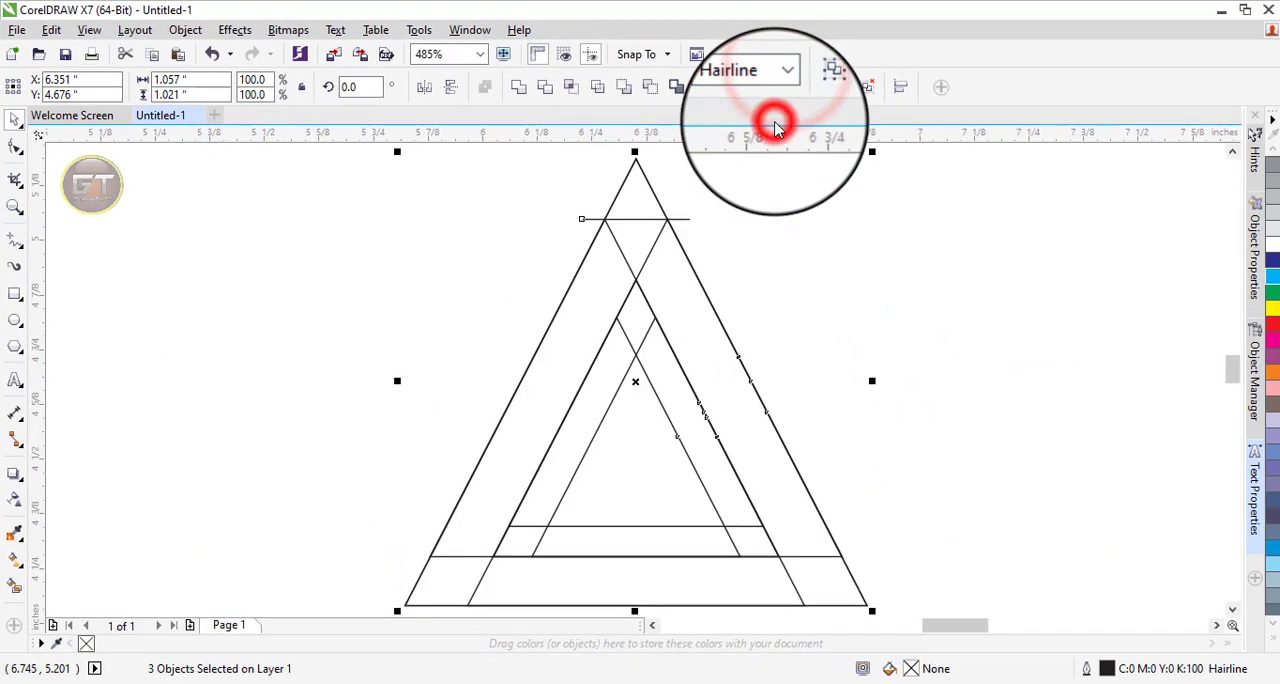
click(143, 243)
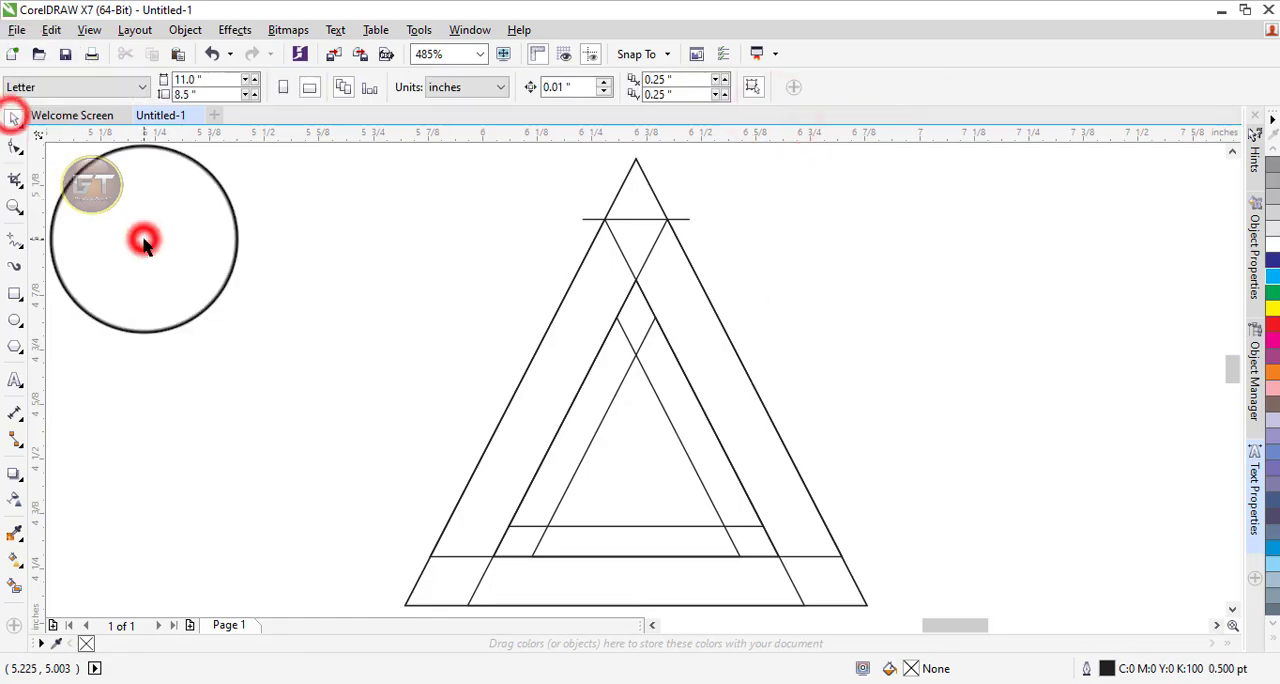
click(754, 496)
key(z)
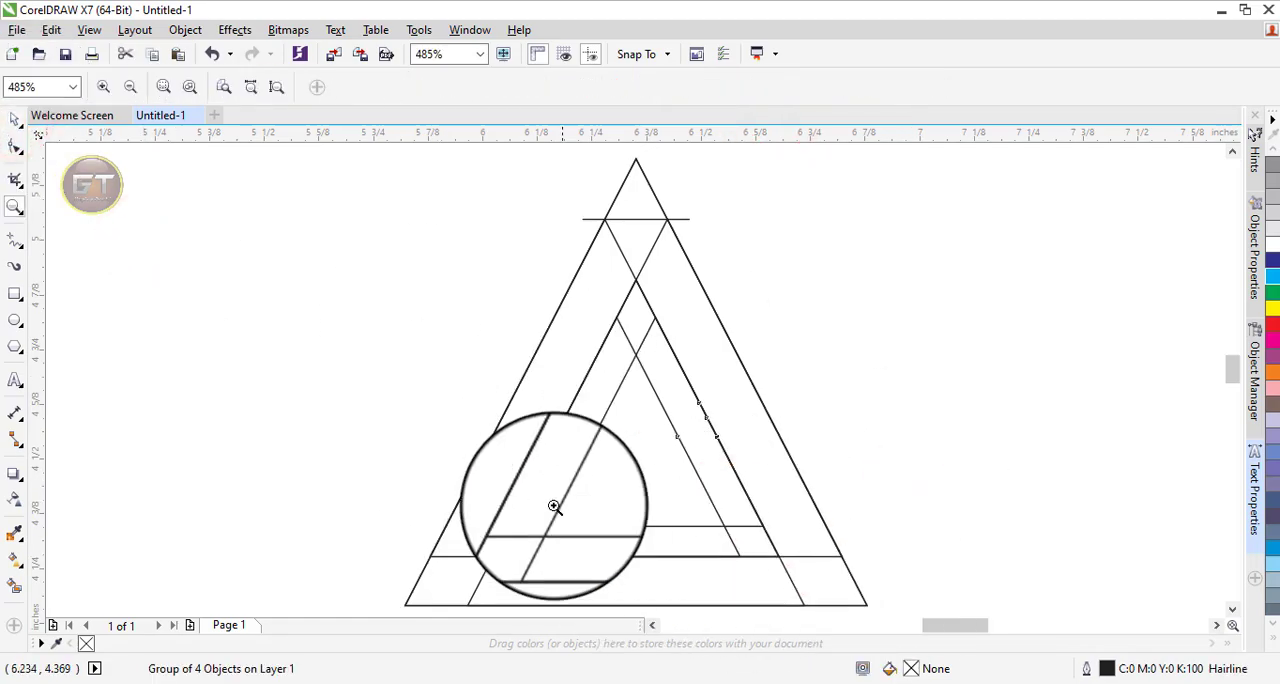
drag(451, 496, 818, 562)
click(14, 119)
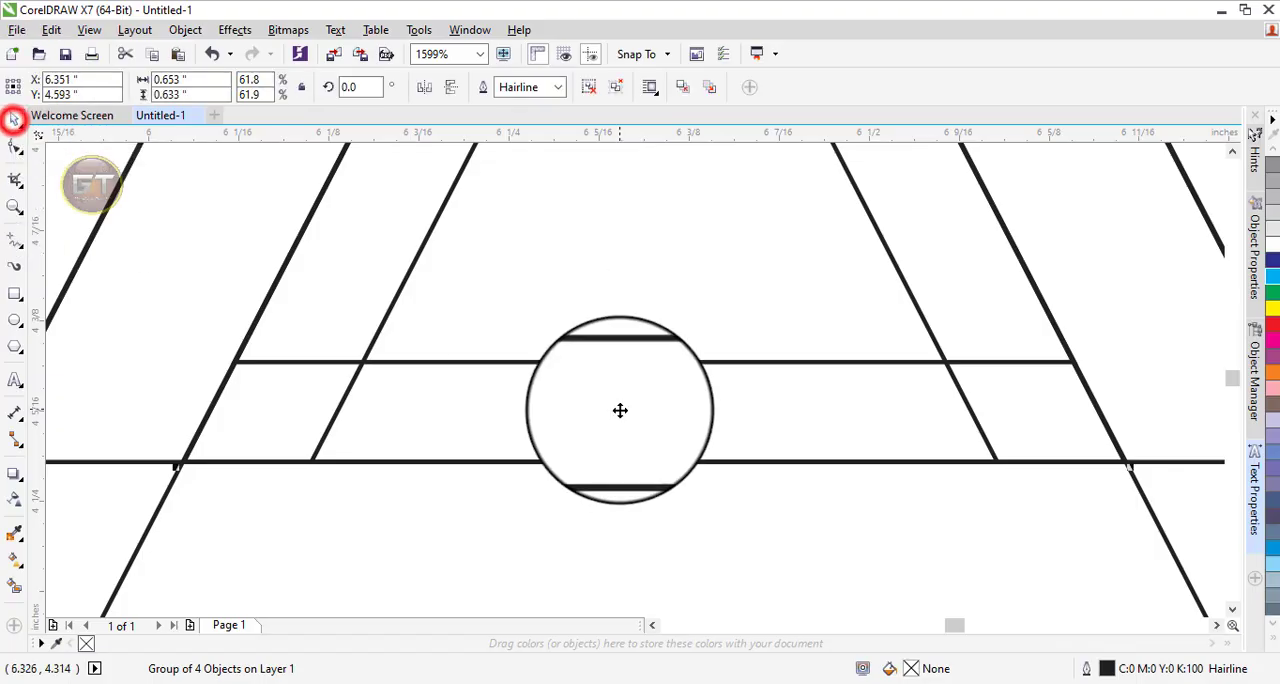
key(F4)
click(954, 288)
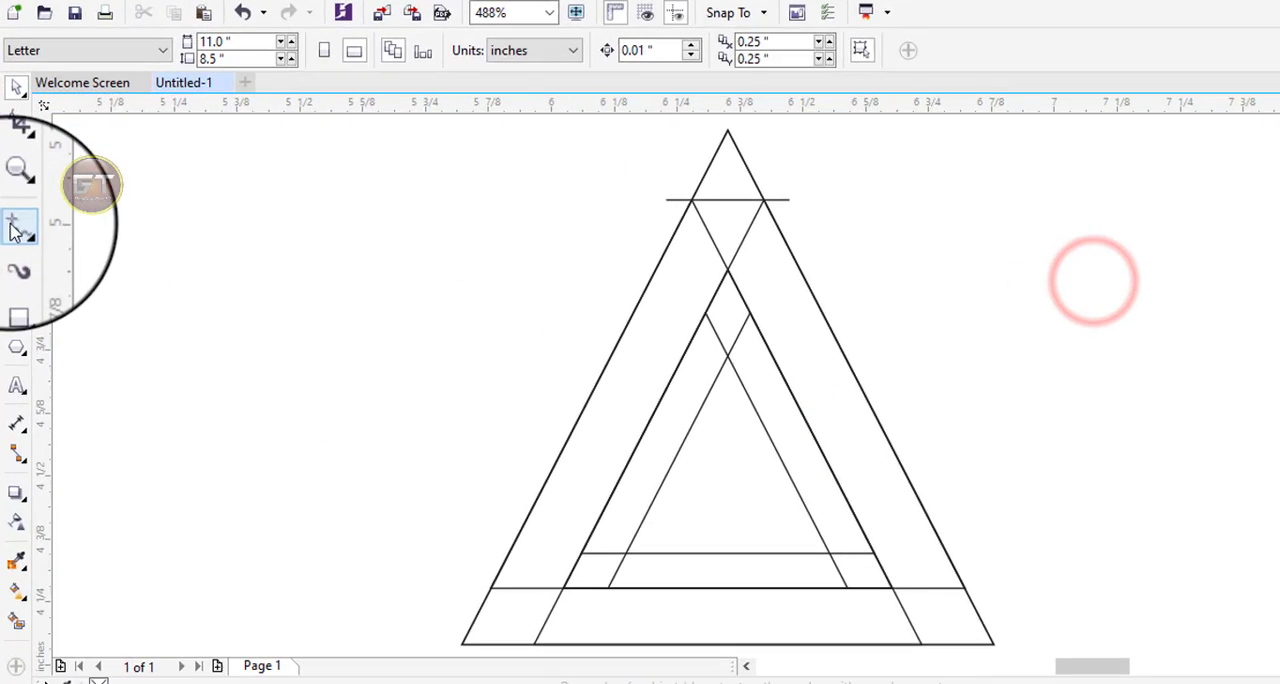
Draw a straight line across the outer triangle's lower-left corner, from the horizontal inner line's left end to the nearby slanted line's base point.
click(13, 239)
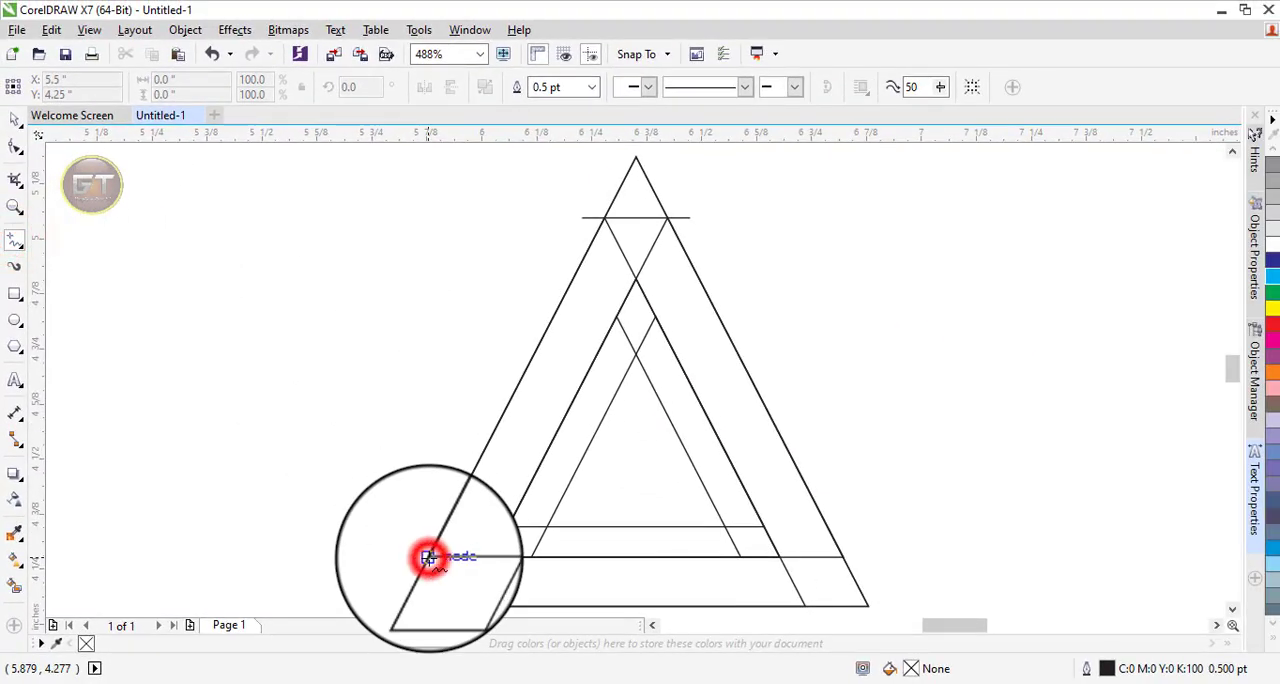
click(428, 557)
scroll(430, 560, down, 2)
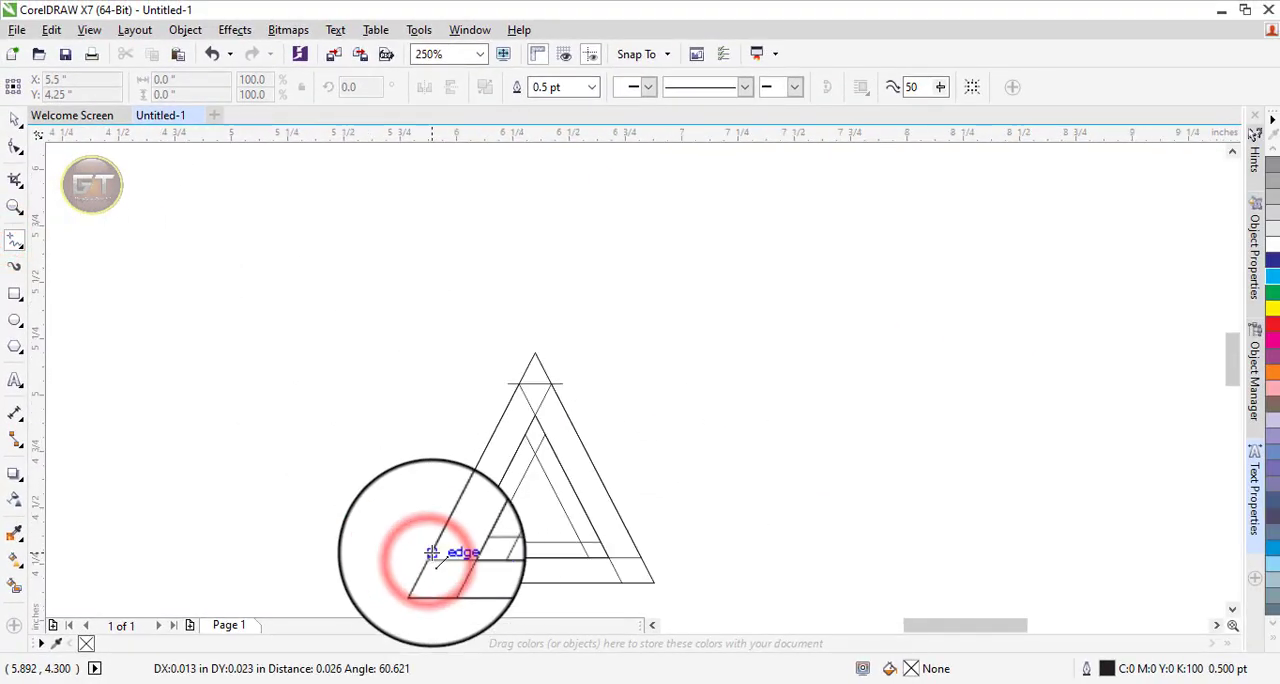
key(F4)
click(14, 118)
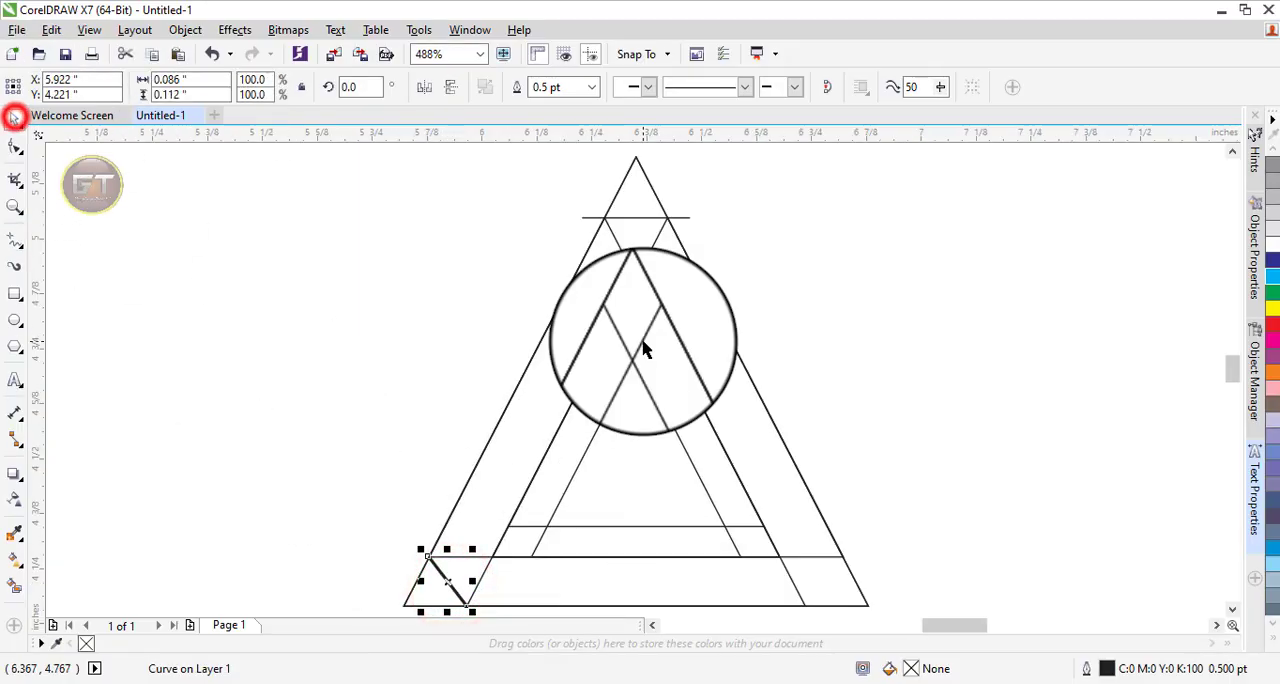
click(1232, 609)
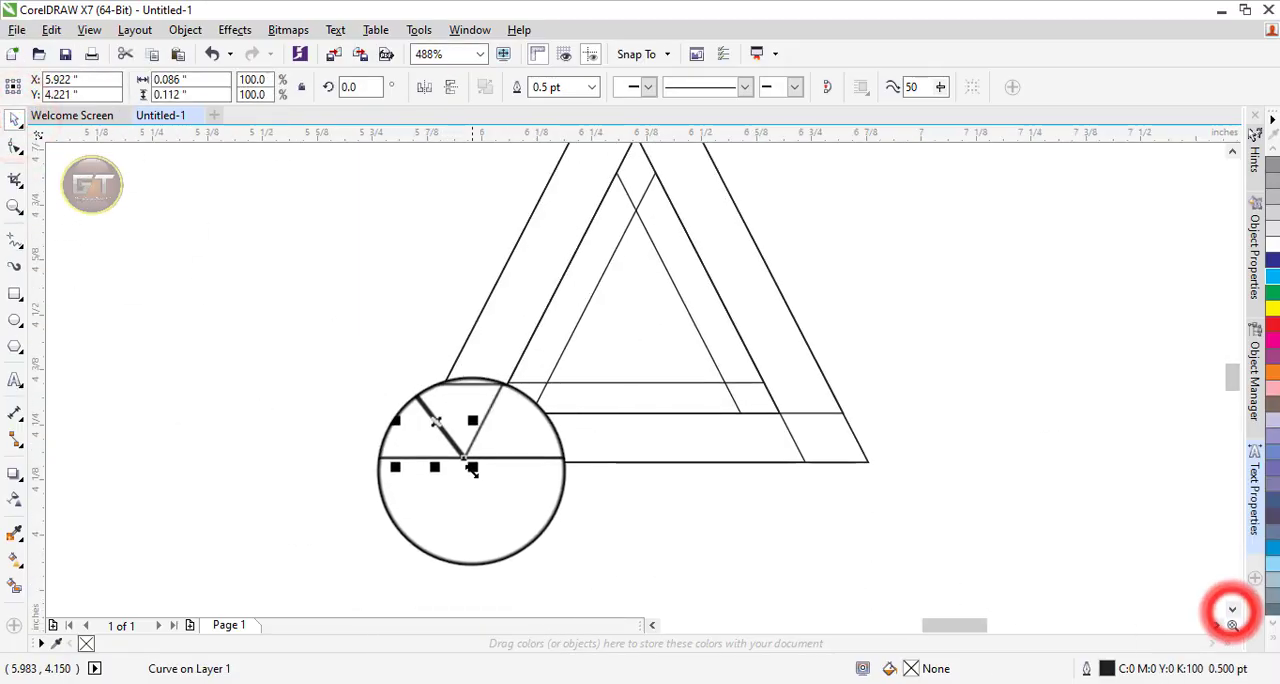
Stretch the lower-left corner line past both sides, and draw a matching stretched line across the outer triangle's lower-right corner.
drag(471, 467, 503, 496)
click(109, 318)
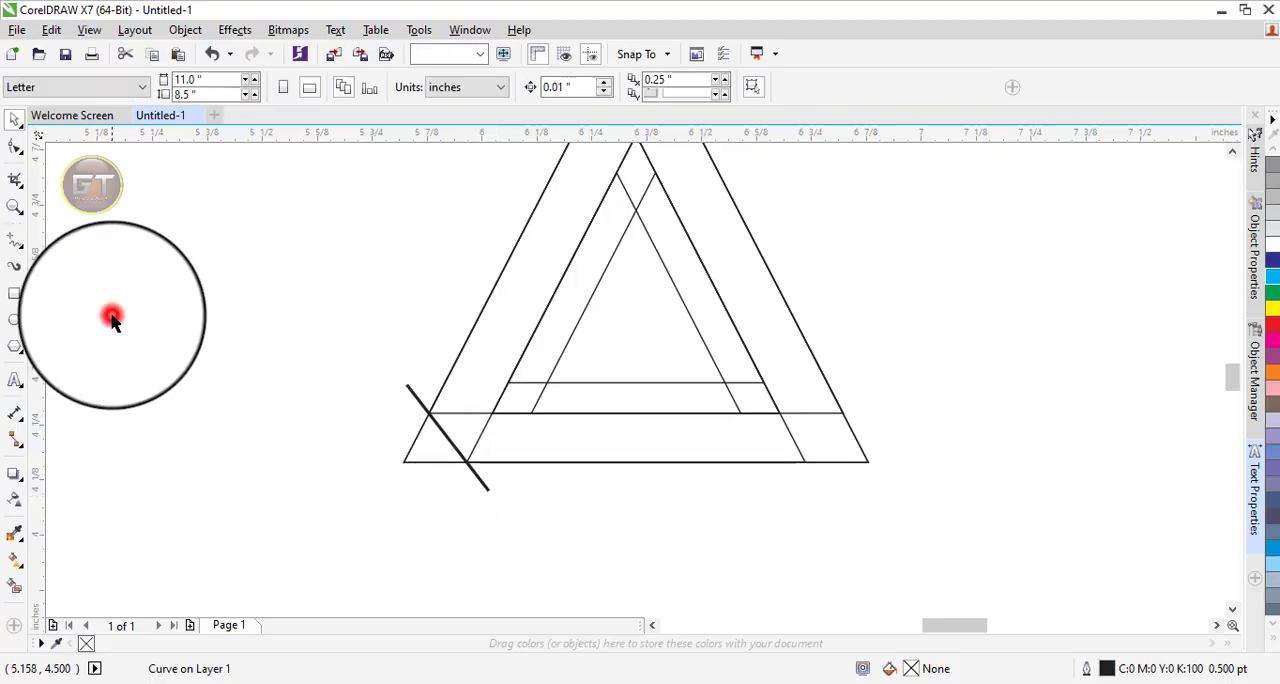
click(14, 240)
click(843, 411)
click(805, 462)
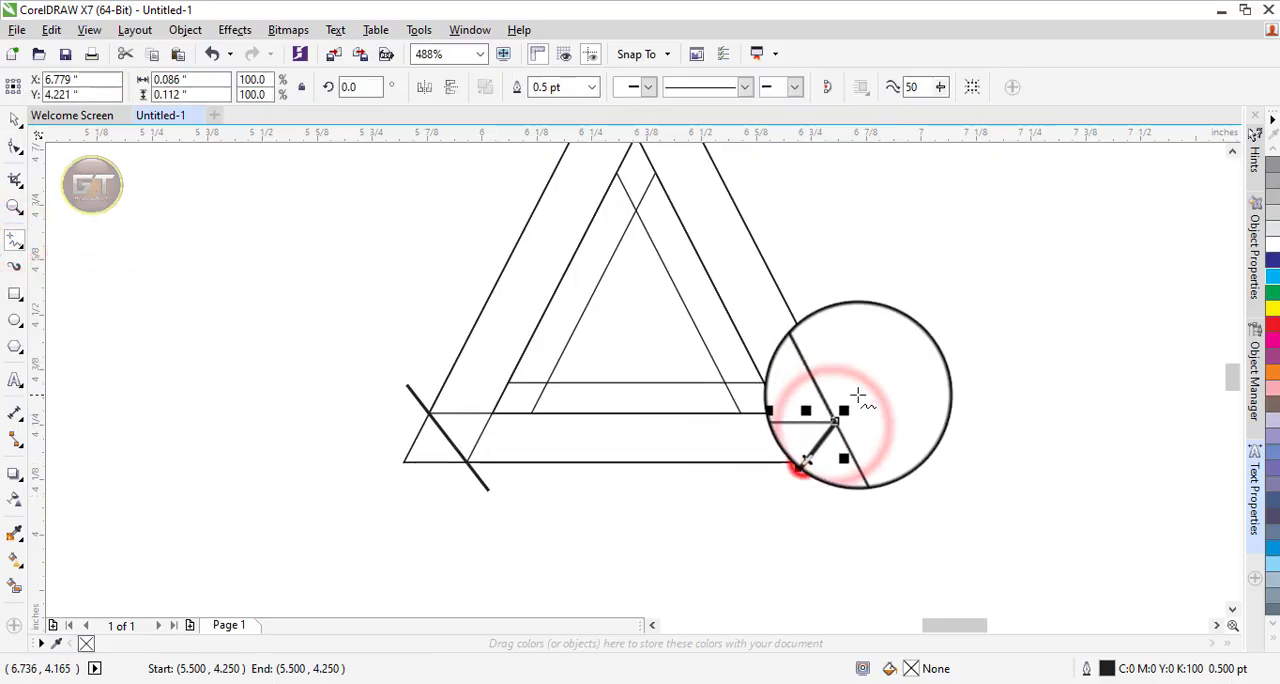
Set the outline width of both lower corner lines to Hairline.
click(14, 130)
drag(263, 300, 905, 505)
click(772, 86)
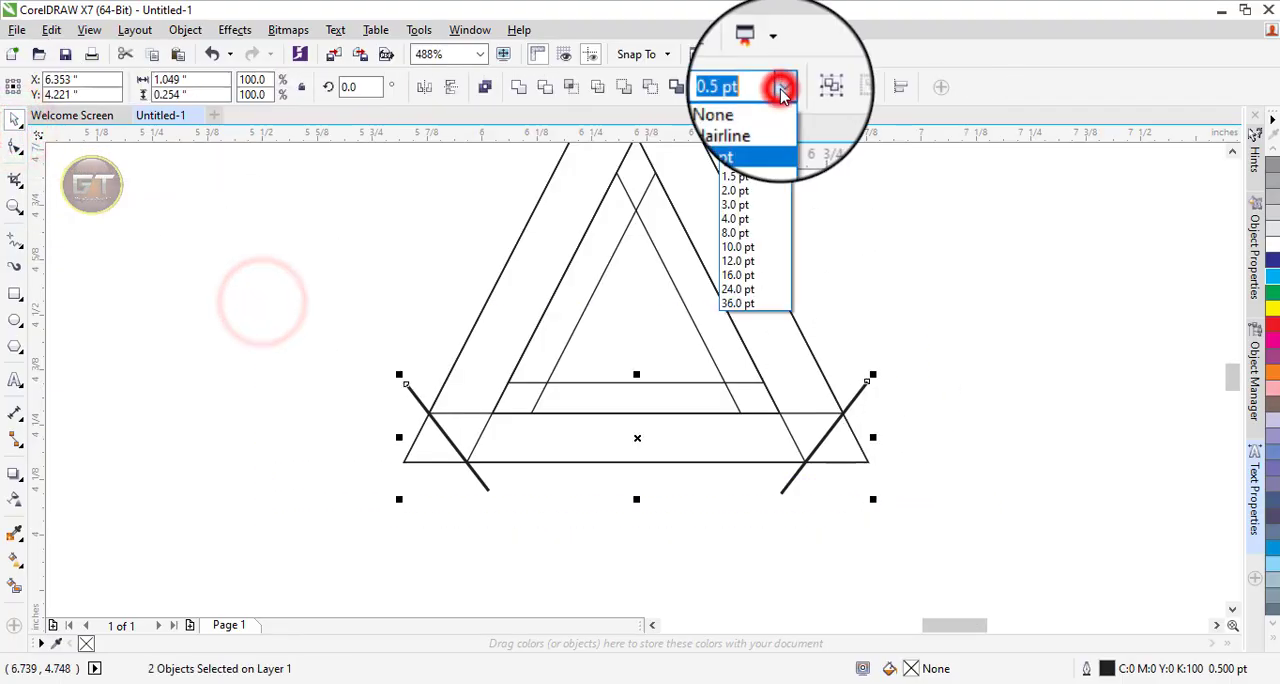
click(750, 126)
click(975, 303)
Smart Fill the outer left band, the small triangle under the apex and the inner bottom strip with grey #999999.
key(F4)
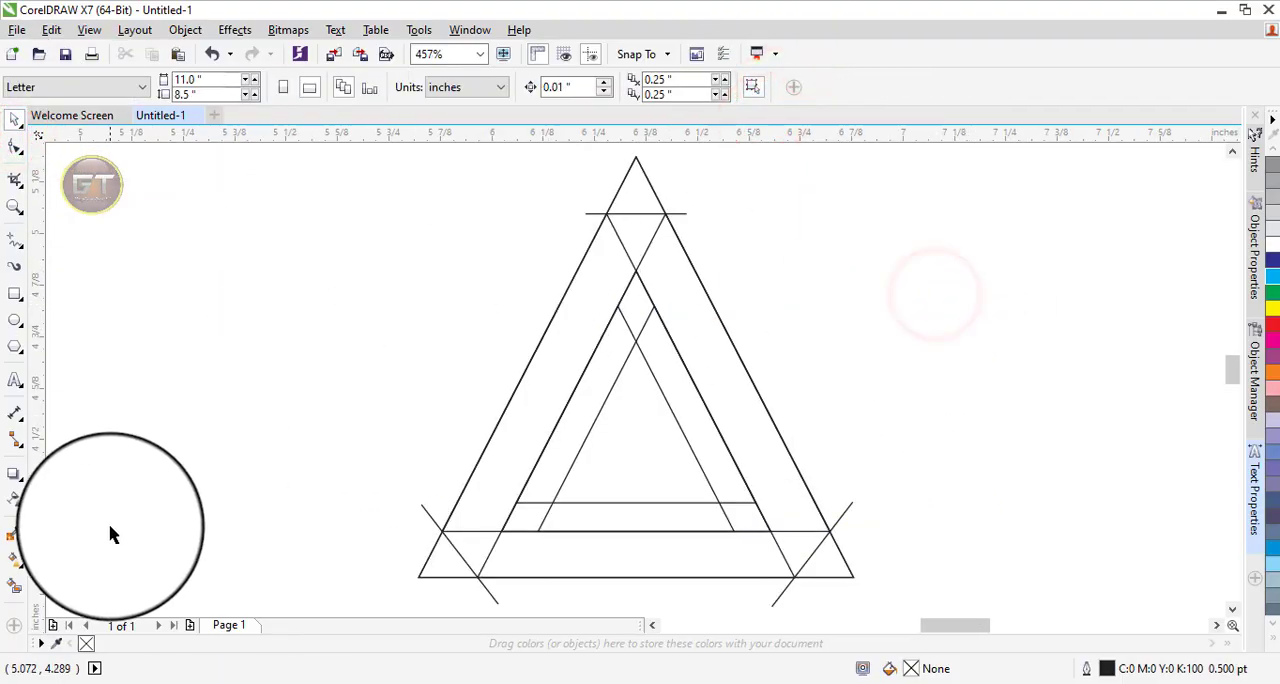
click(15, 588)
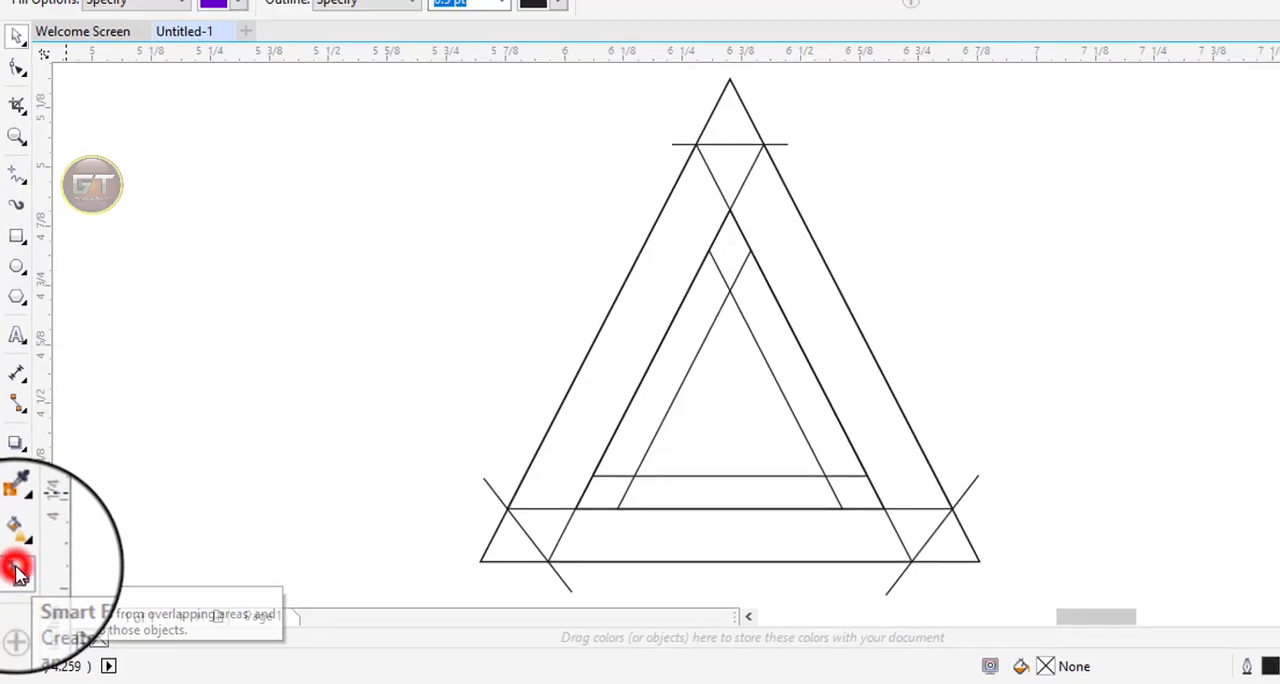
click(238, 3)
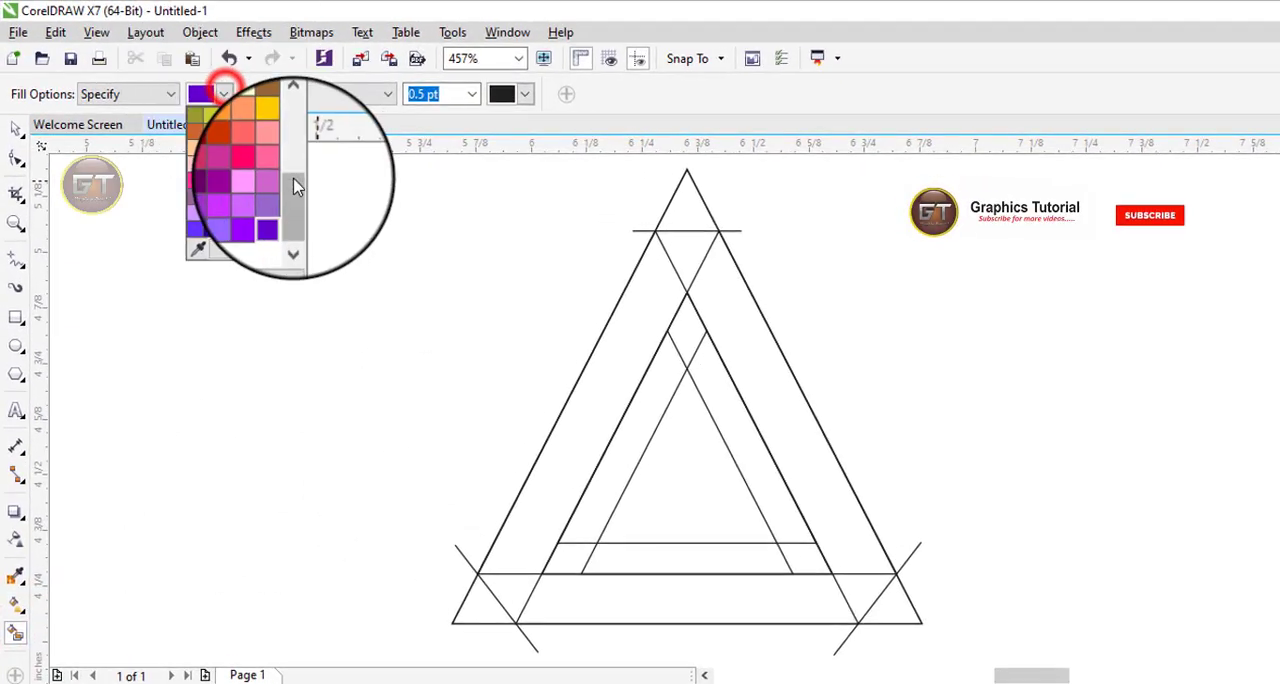
drag(293, 185, 293, 119)
click(213, 134)
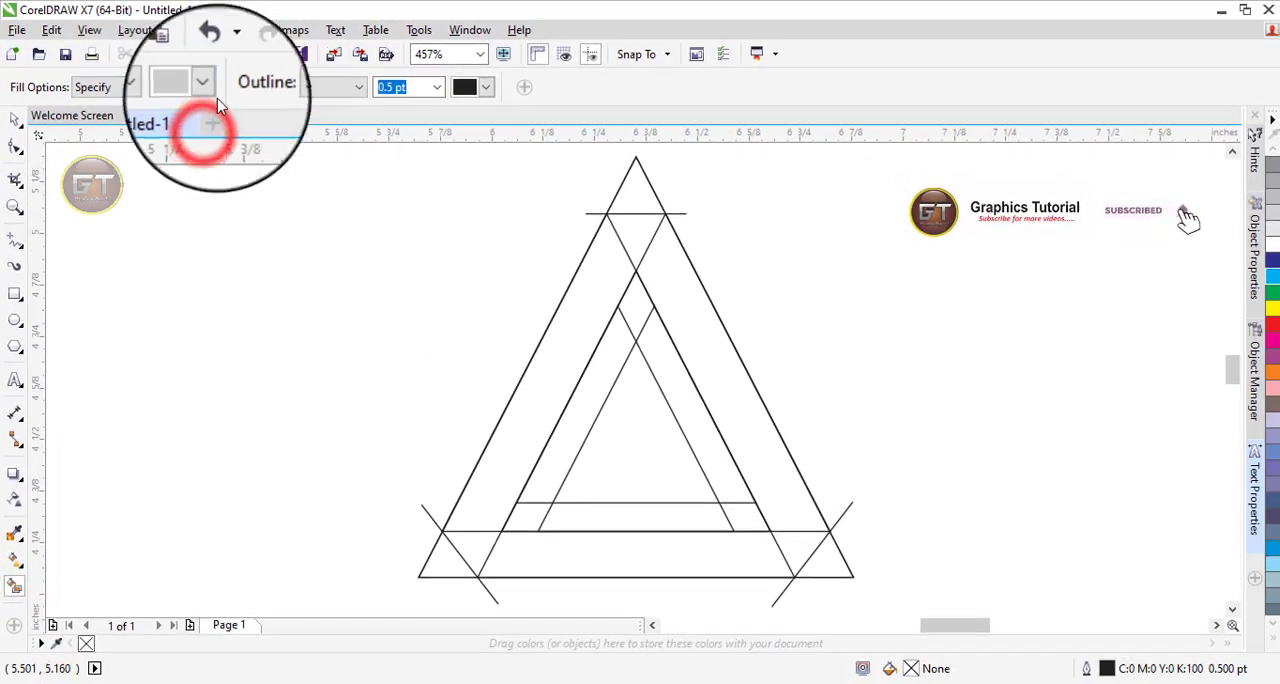
click(223, 94)
click(192, 108)
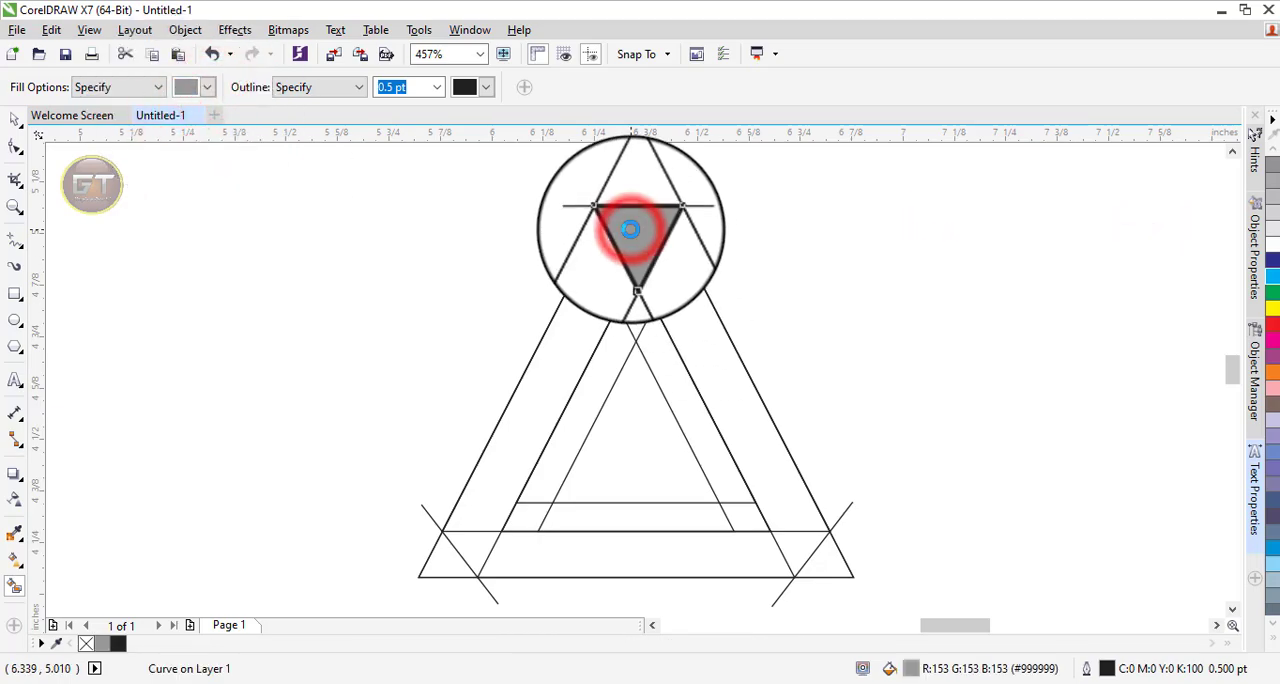
click(590, 288)
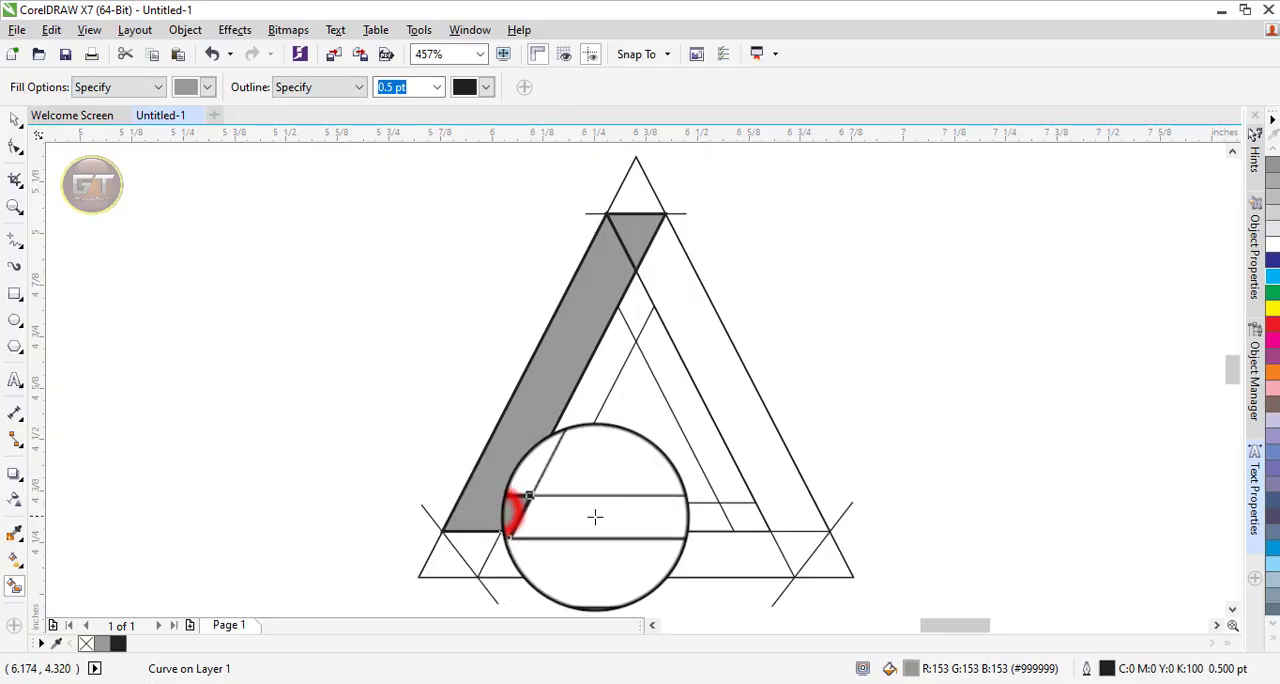
click(117, 449)
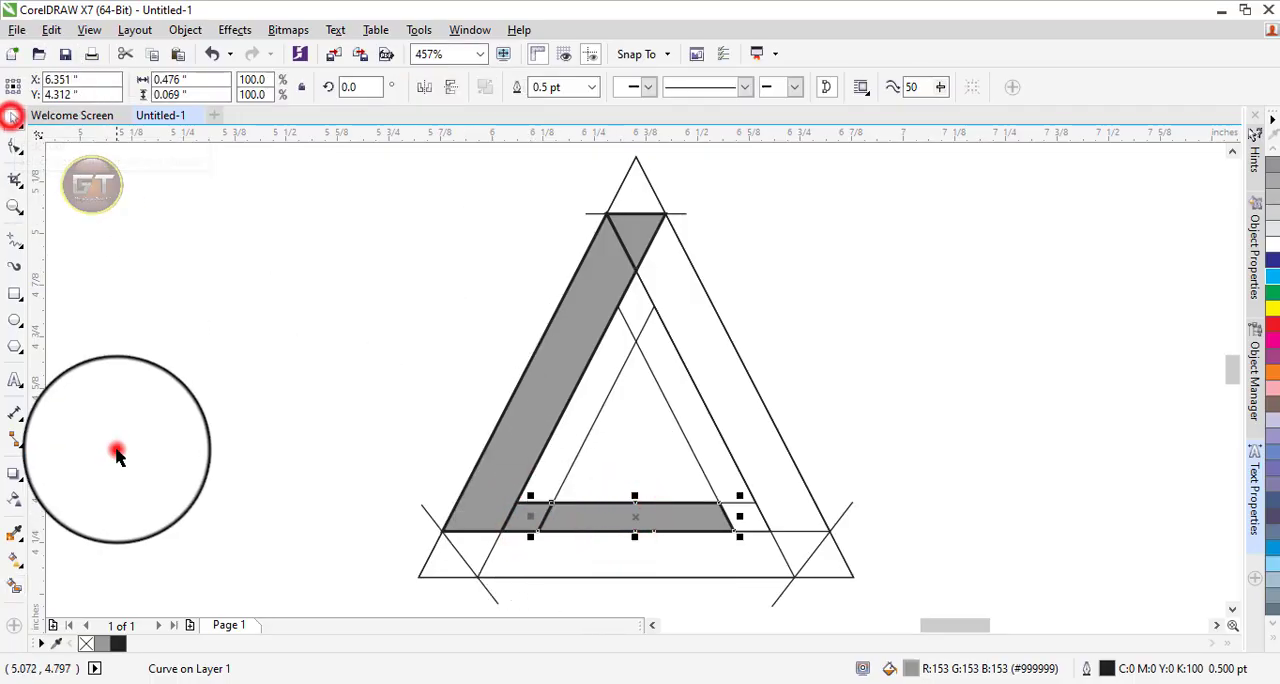
Smart Fill the inner left strip and the outer right band down to its corner line with dark grey #333333.
click(14, 586)
click(207, 87)
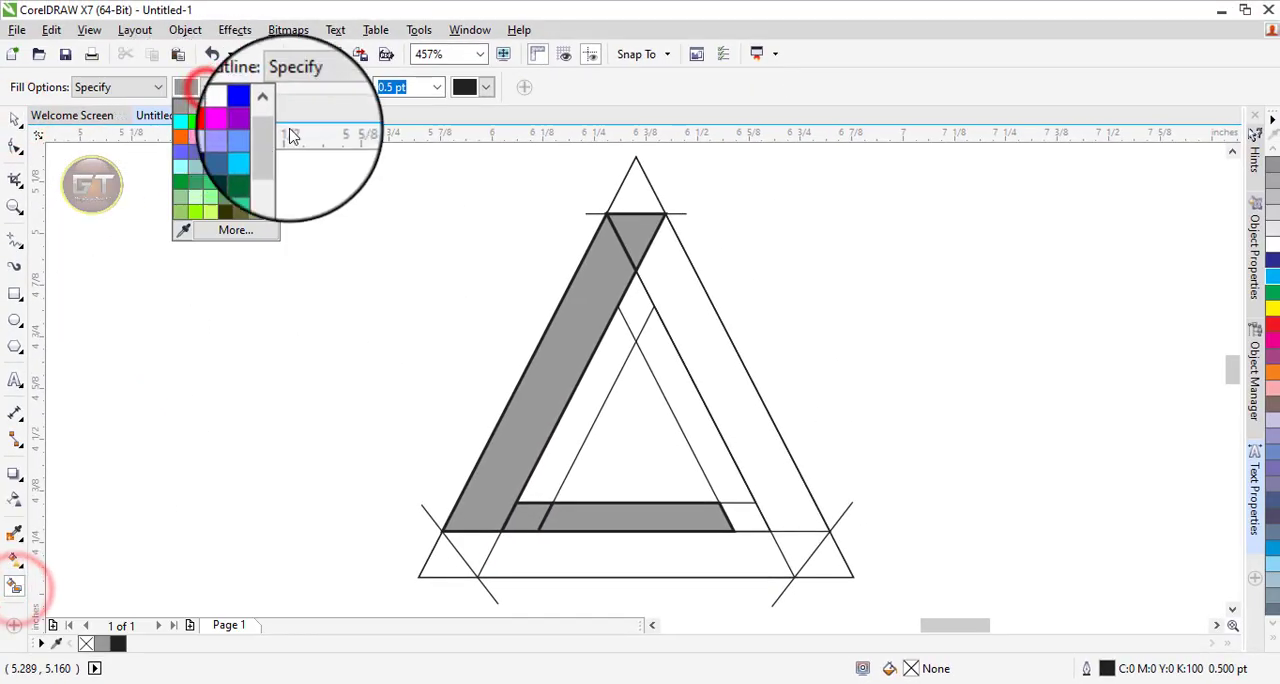
drag(276, 142, 276, 130)
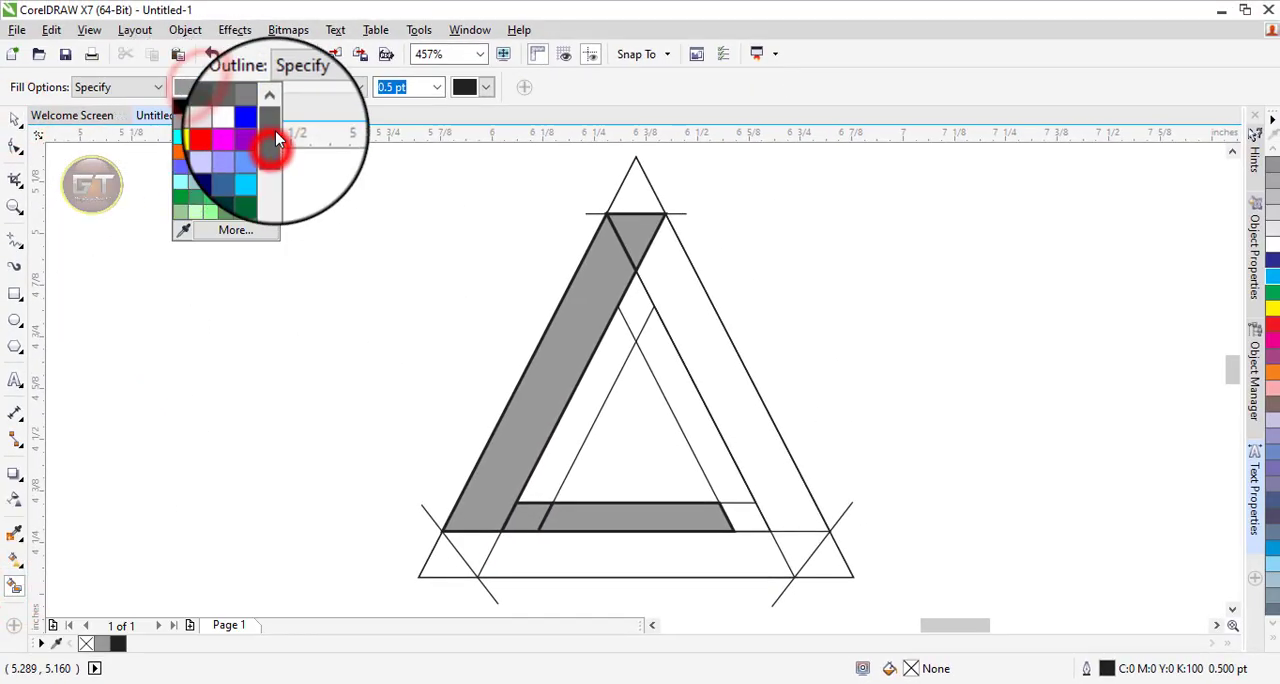
click(210, 105)
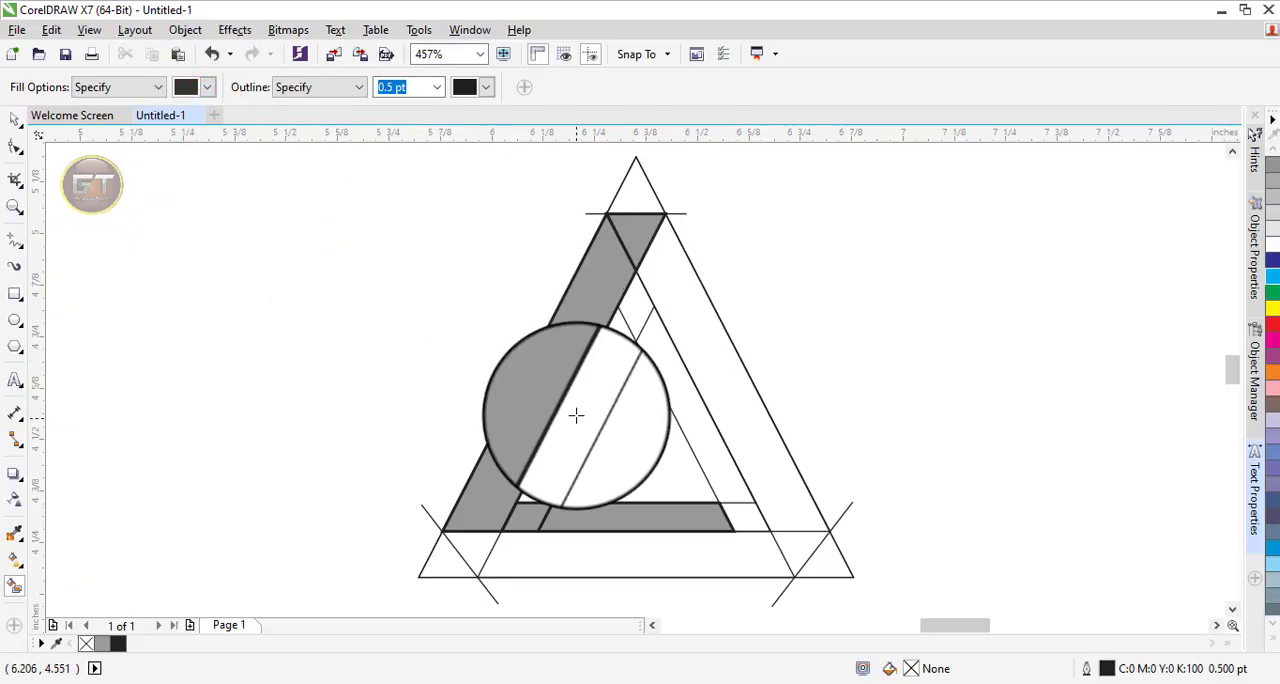
click(689, 313)
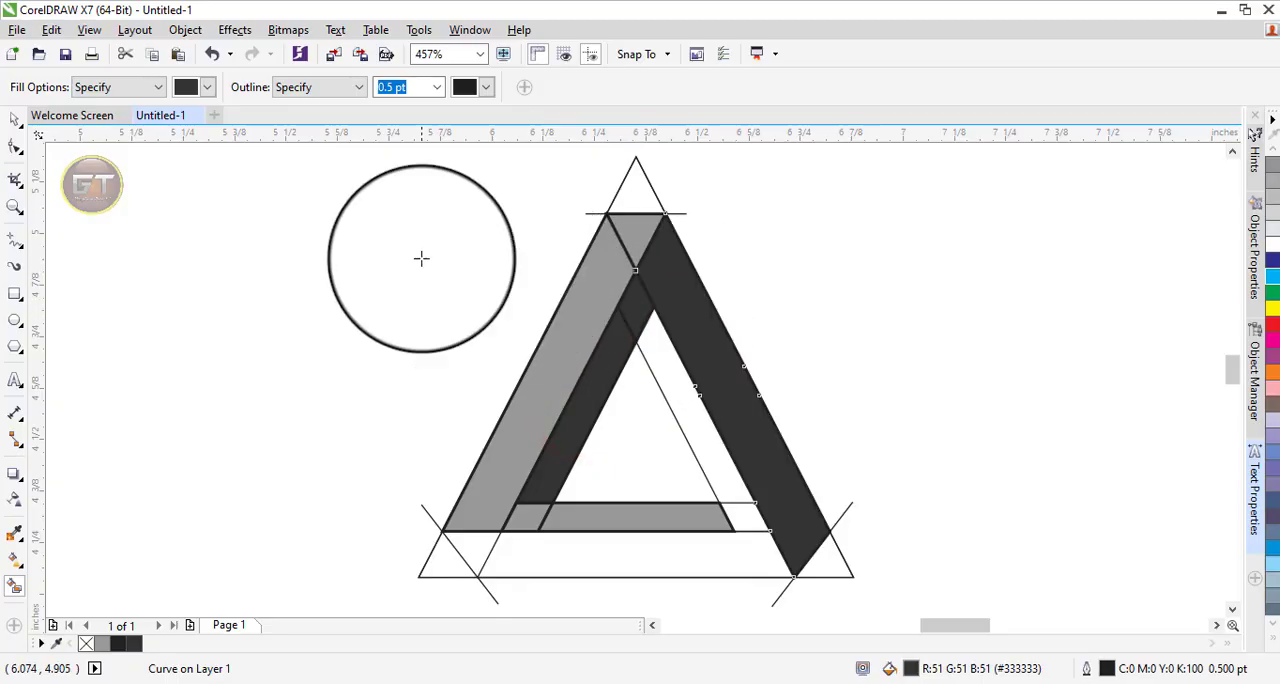
click(15, 119)
click(139, 556)
Smart Fill the outer bottom band, its lower-left corner piece and the inner right strip with light orange #FFCC99.
click(17, 588)
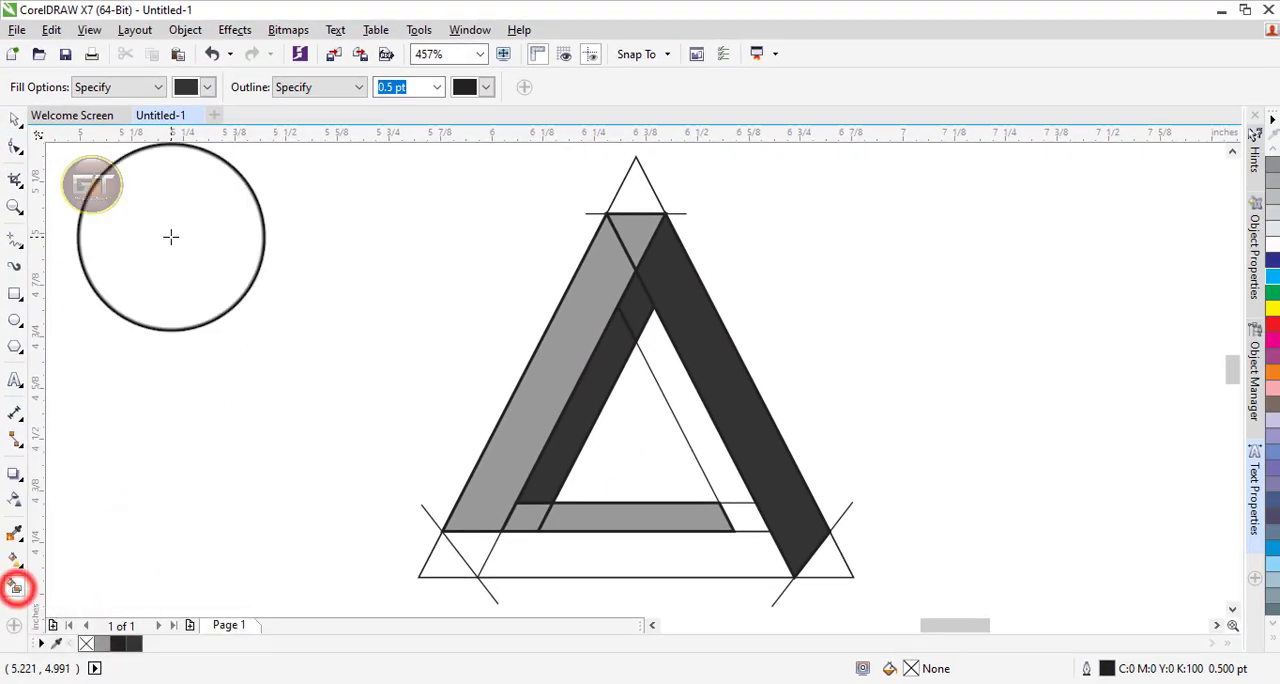
click(208, 86)
click(276, 150)
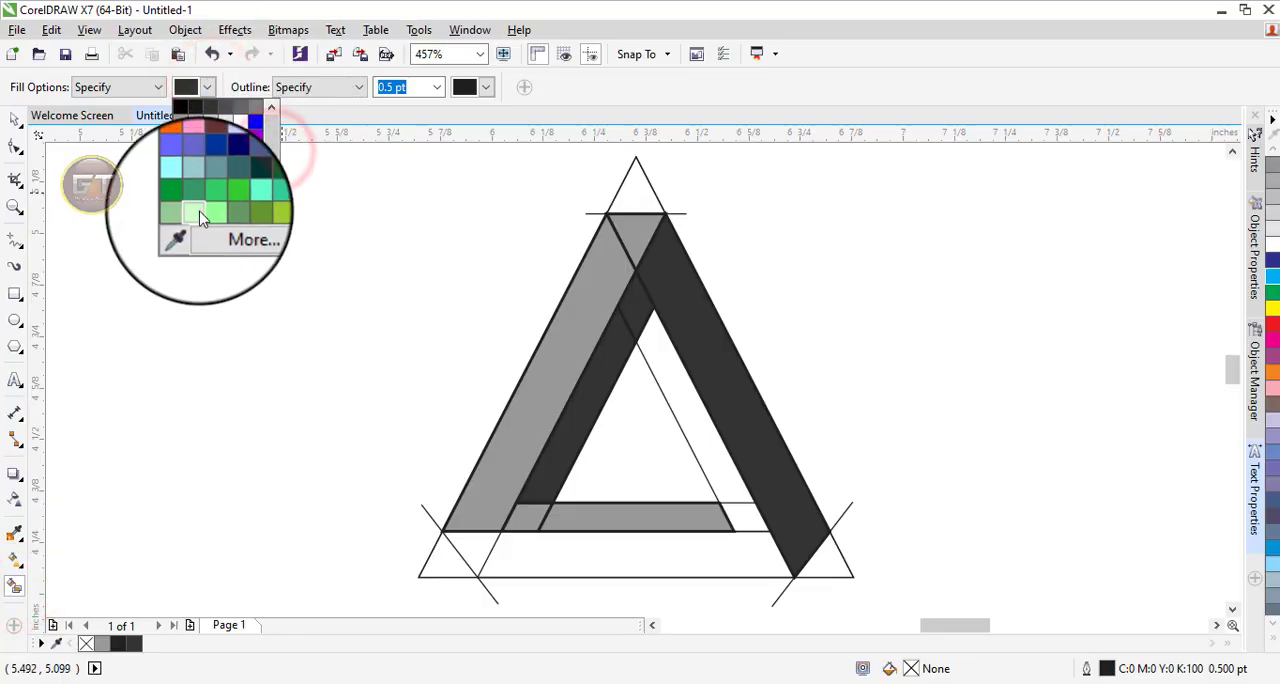
click(208, 214)
click(871, 452)
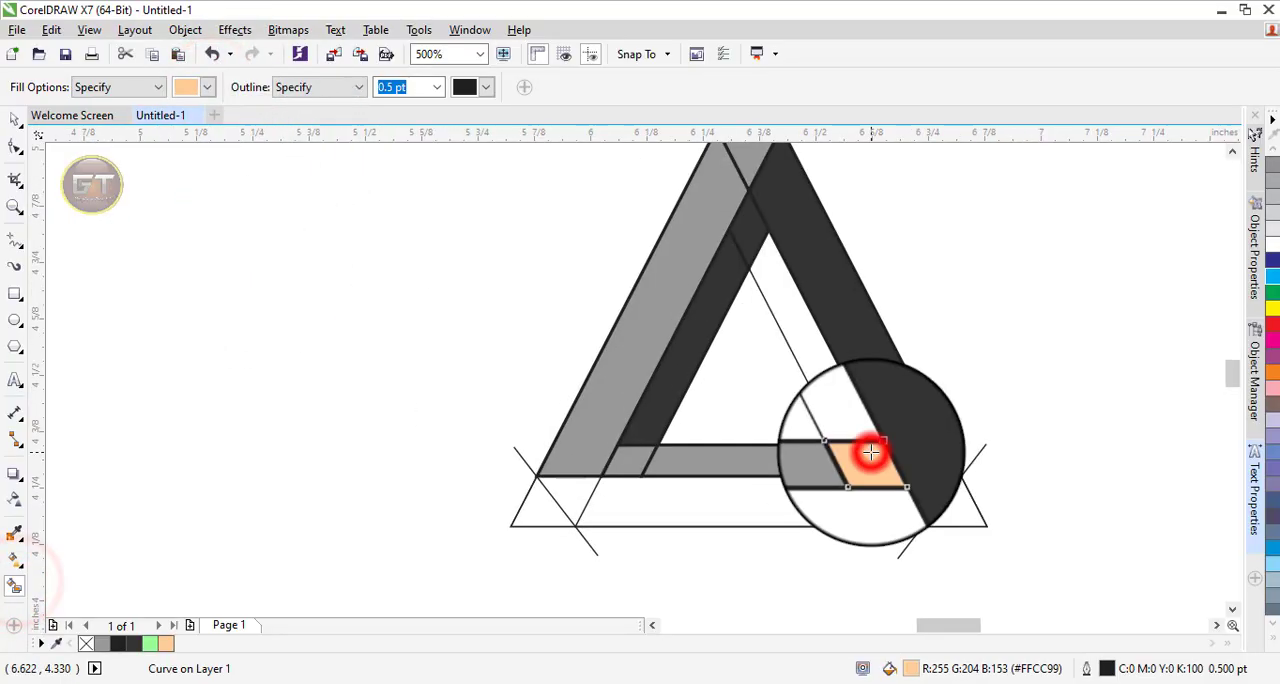
click(824, 512)
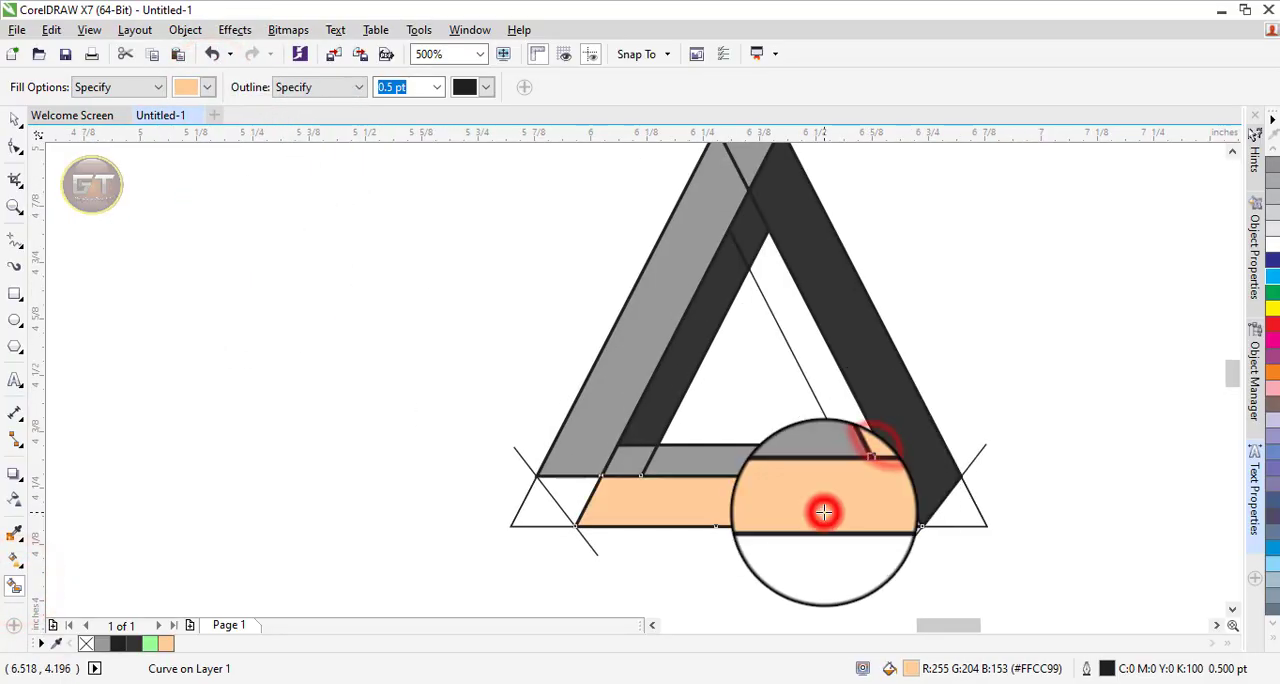
click(574, 489)
click(777, 271)
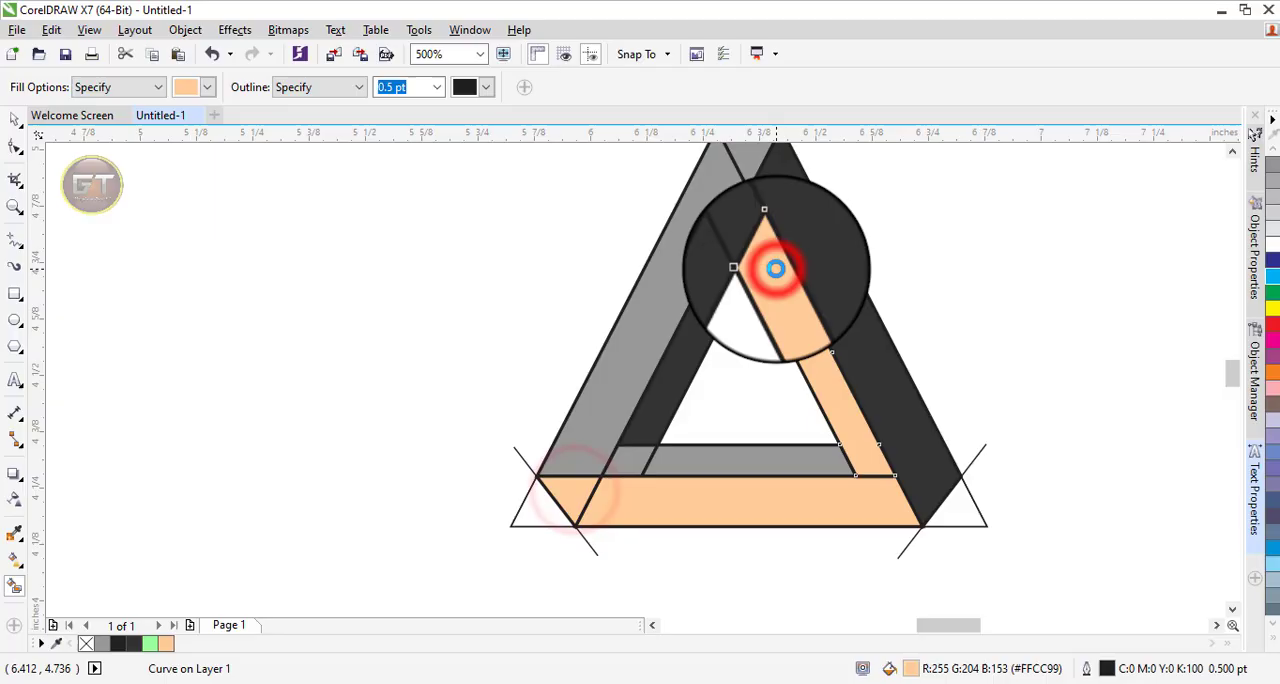
click(15, 119)
scroll(326, 209, down, 2)
click(726, 298)
key(F4)
click(806, 301)
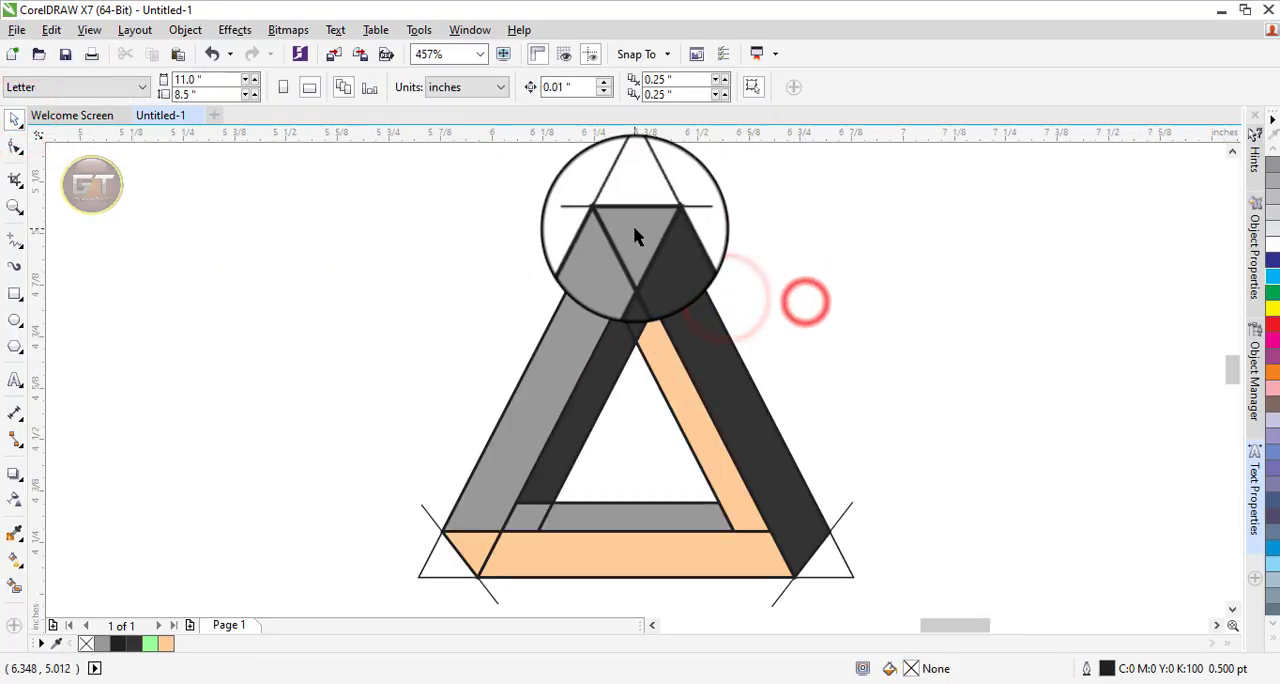
Select all the filled shapes together and move them off to the left of the construction lines.
click(634, 229)
shift+click(575, 295)
shift+click(531, 518)
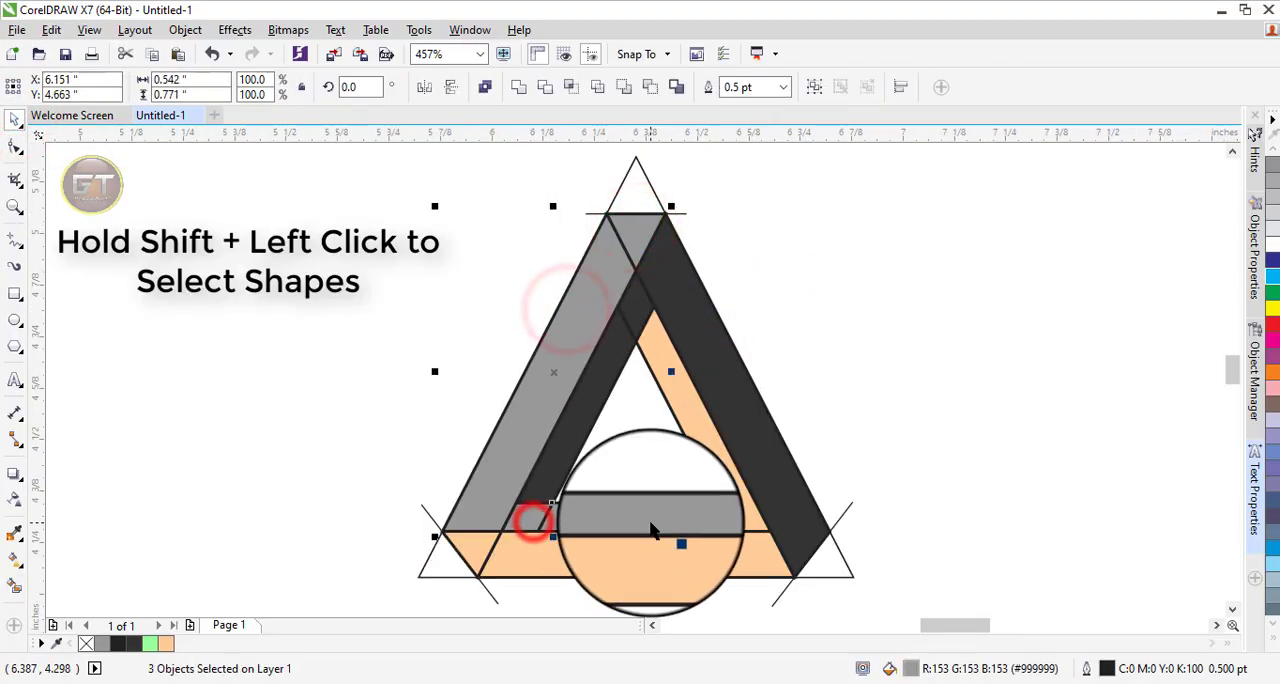
shift+click(650, 522)
shift+click(655, 283)
shift+click(663, 277)
shift+click(605, 362)
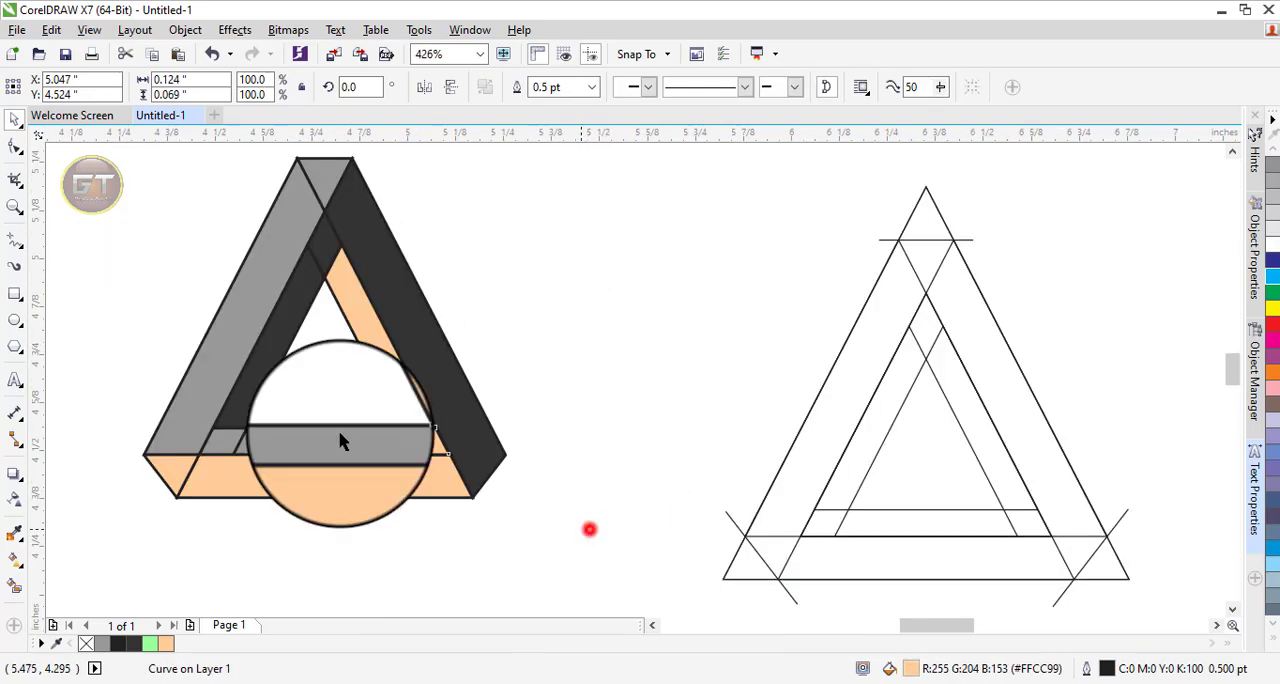
drag(590, 530, 139, 179)
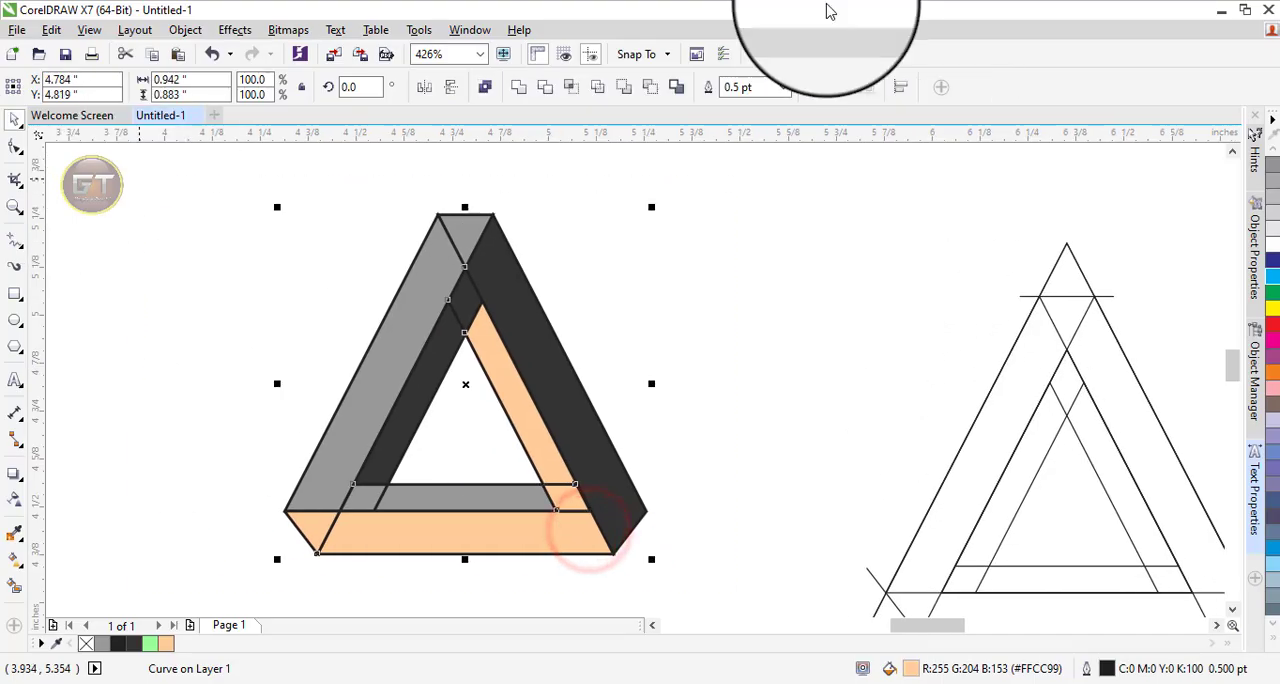
Set the outline width of the moved filled shapes to Hairline.
click(780, 87)
click(772, 118)
click(770, 393)
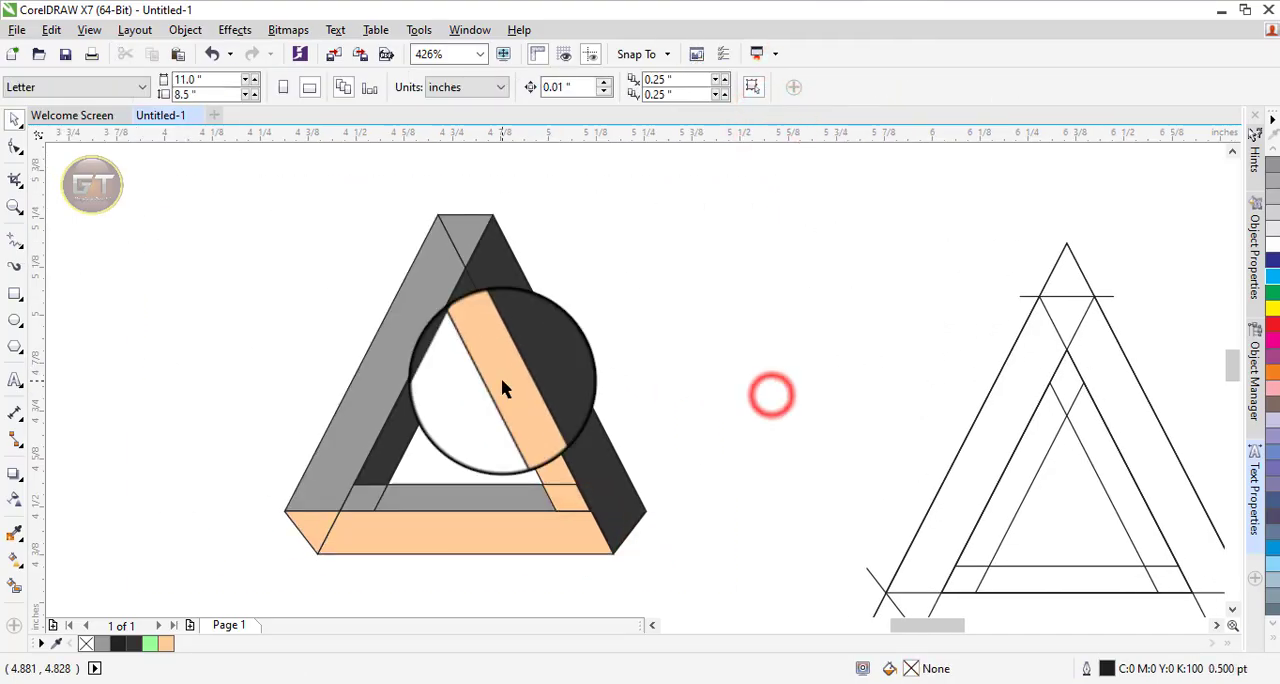
Delete all the leftover construction triangles and lines beside the filled design.
click(15, 122)
drag(706, 181, 1146, 597)
key(Delete)
key(F4)
click(904, 174)
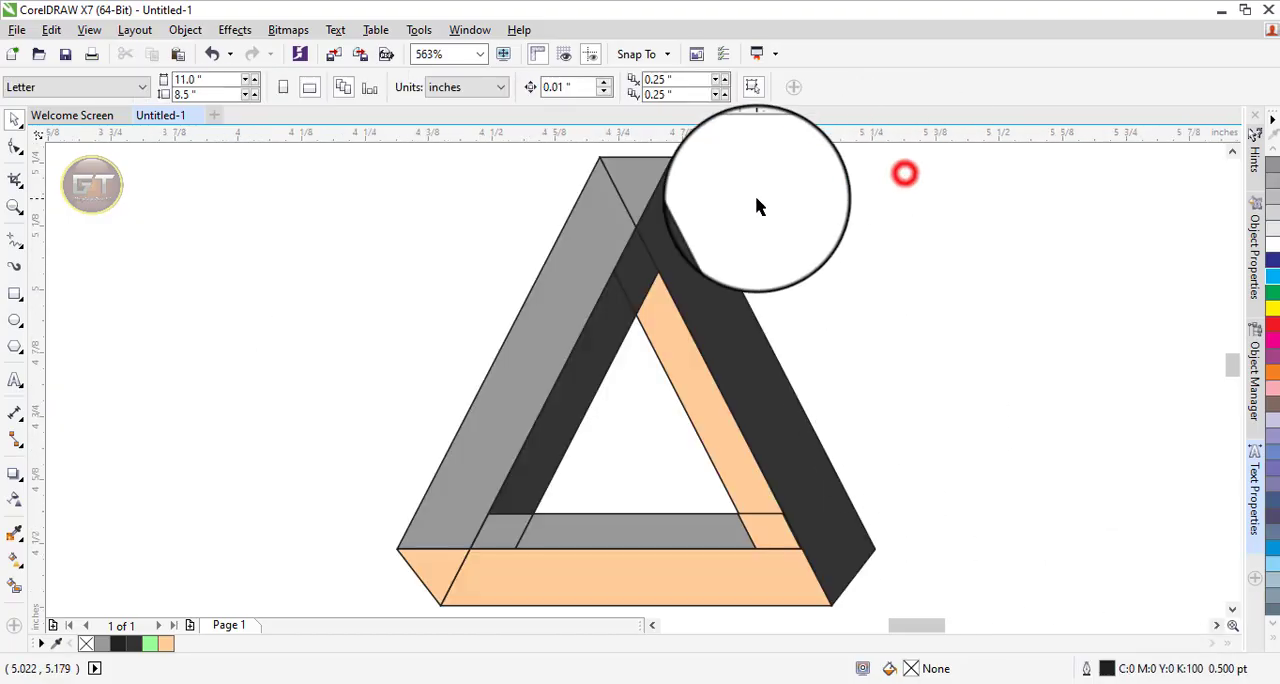
Widen the small grey parallelogram at the inner lower-left corner to 101.6% so it overlaps its grey neighbour.
click(634, 195)
key(Delete)
click(503, 536)
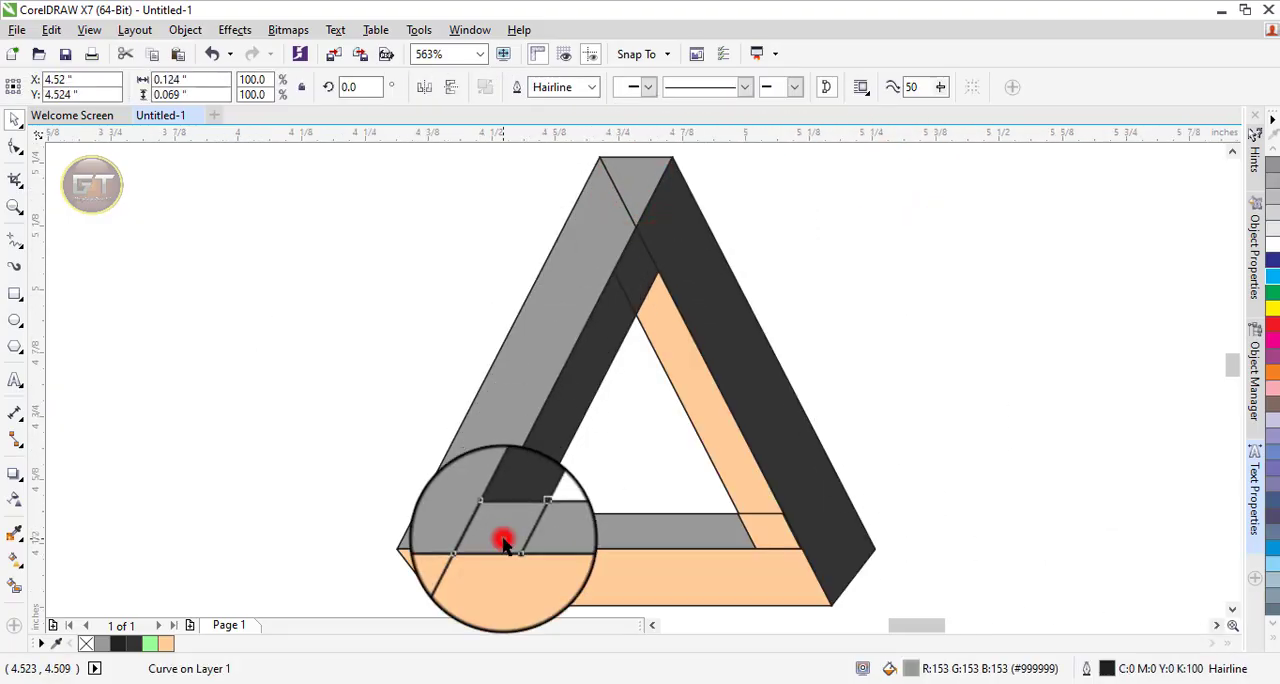
key(z)
drag(408, 486, 594, 571)
click(14, 118)
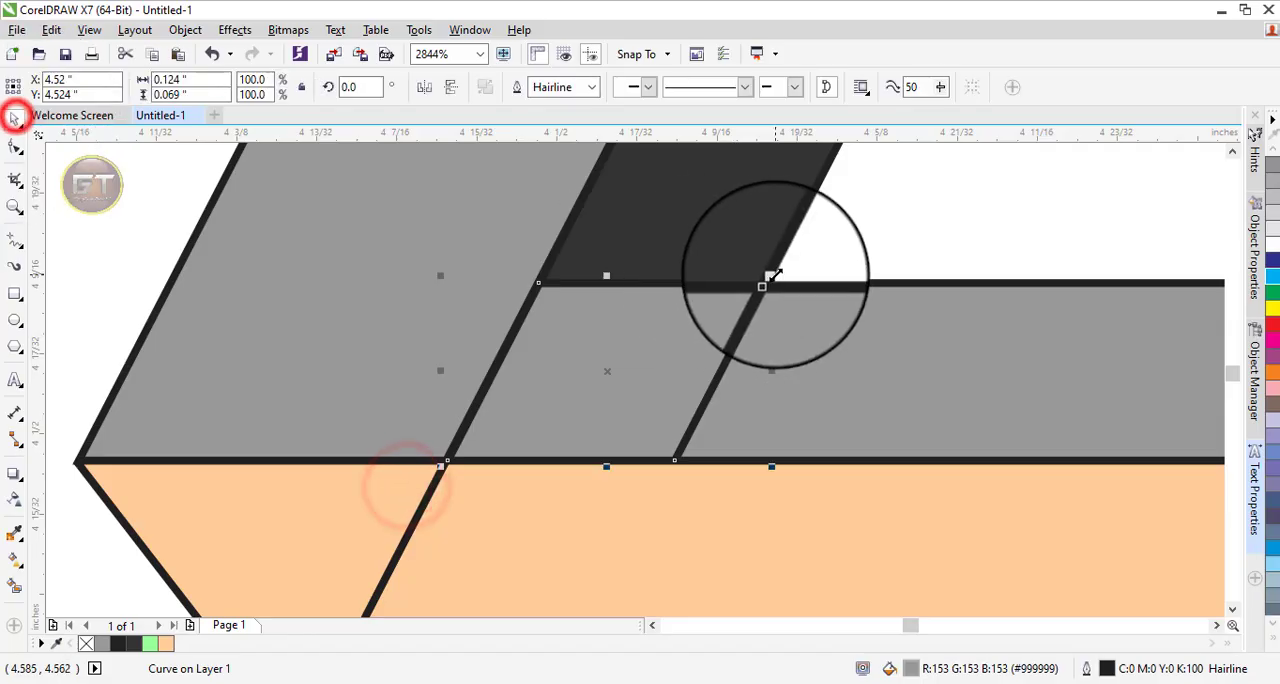
drag(779, 373, 778, 379)
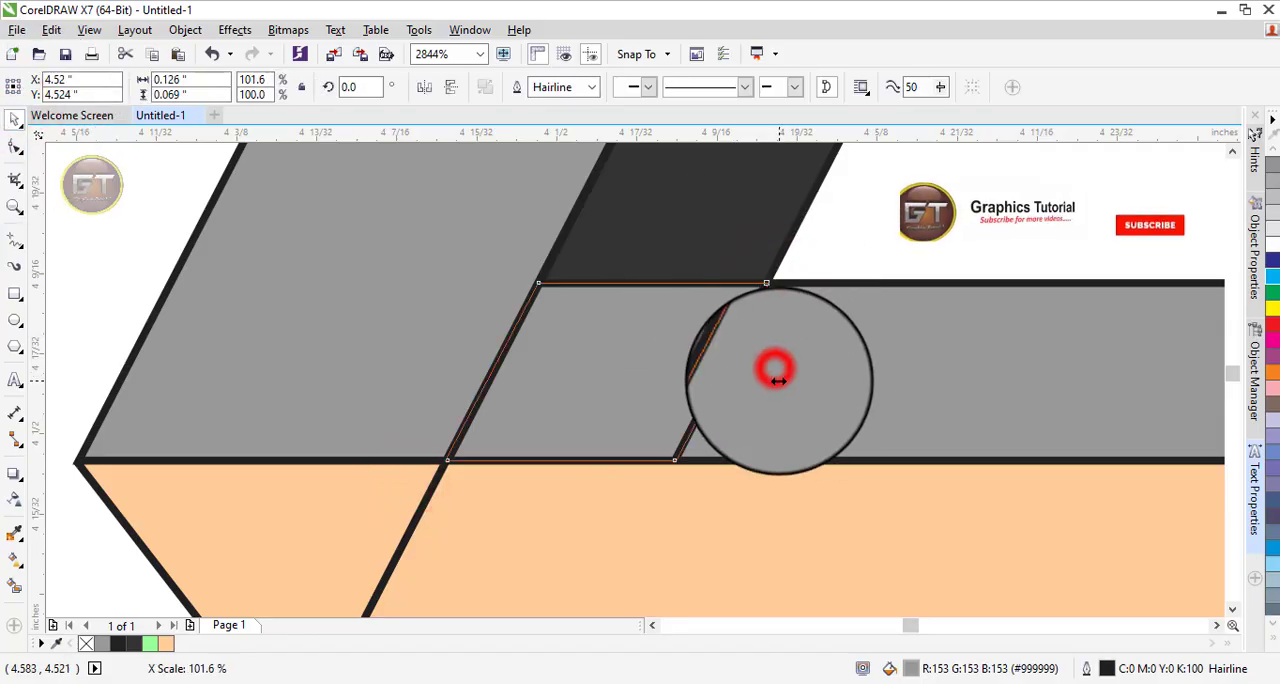
scroll(617, 346, down, 2)
key(F4)
click(12, 118)
click(309, 242)
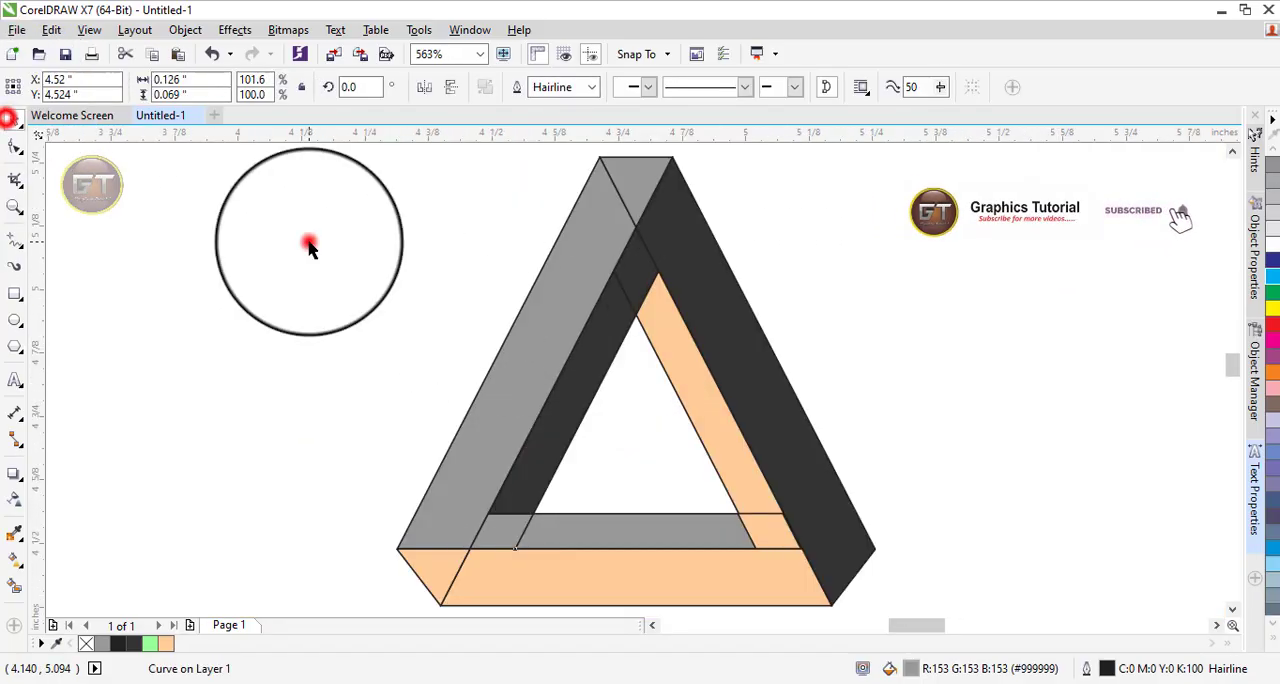
Weld the grey apex triangle, left band, corner parallelogram and inner bottom strip into one shape.
click(634, 172)
shift+click(552, 312)
shift+click(511, 528)
shift+click(666, 535)
click(522, 88)
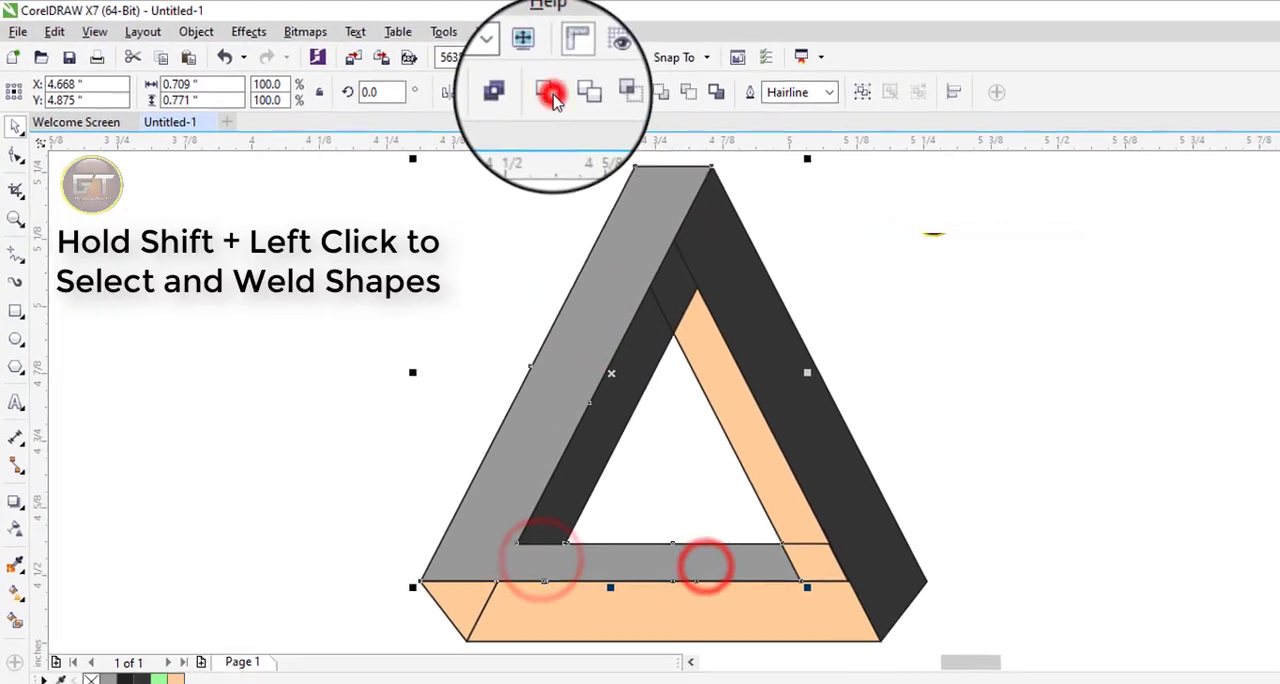
click(926, 300)
Enlarge the small dark parallelogram below the apex to 101.1% so it overlaps the adjoining dark shapes.
drag(927, 306, 631, 256)
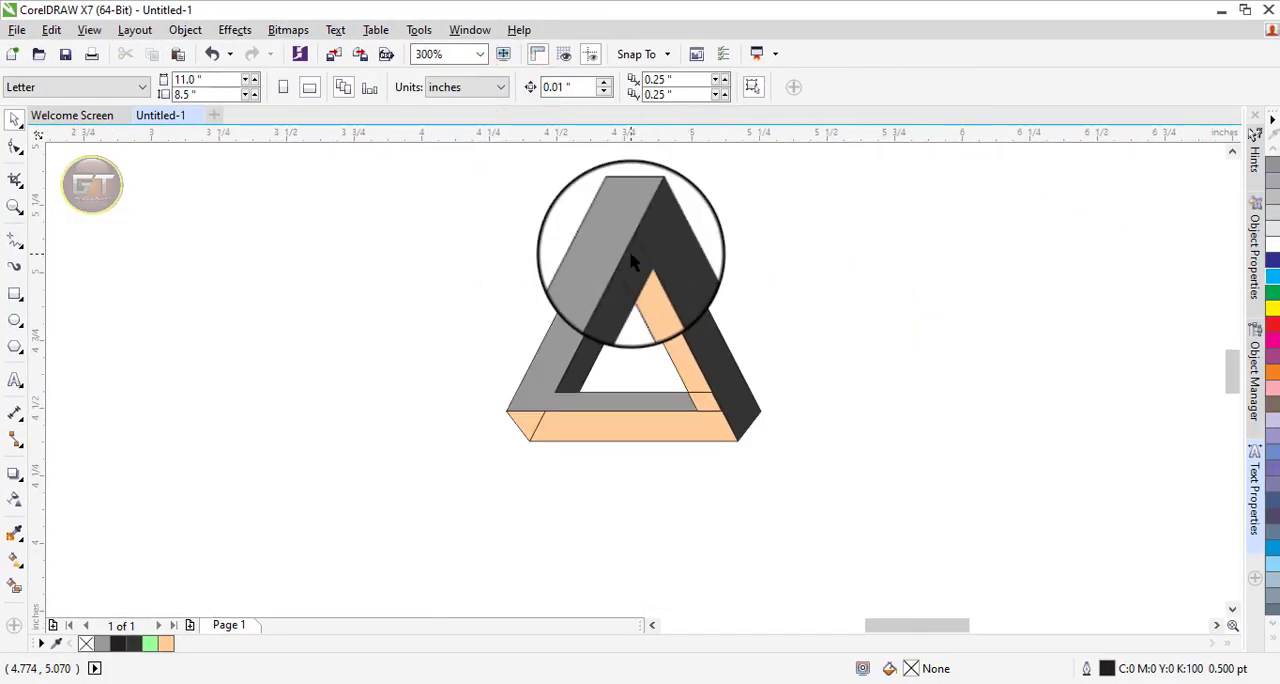
key(z)
drag(544, 215, 762, 337)
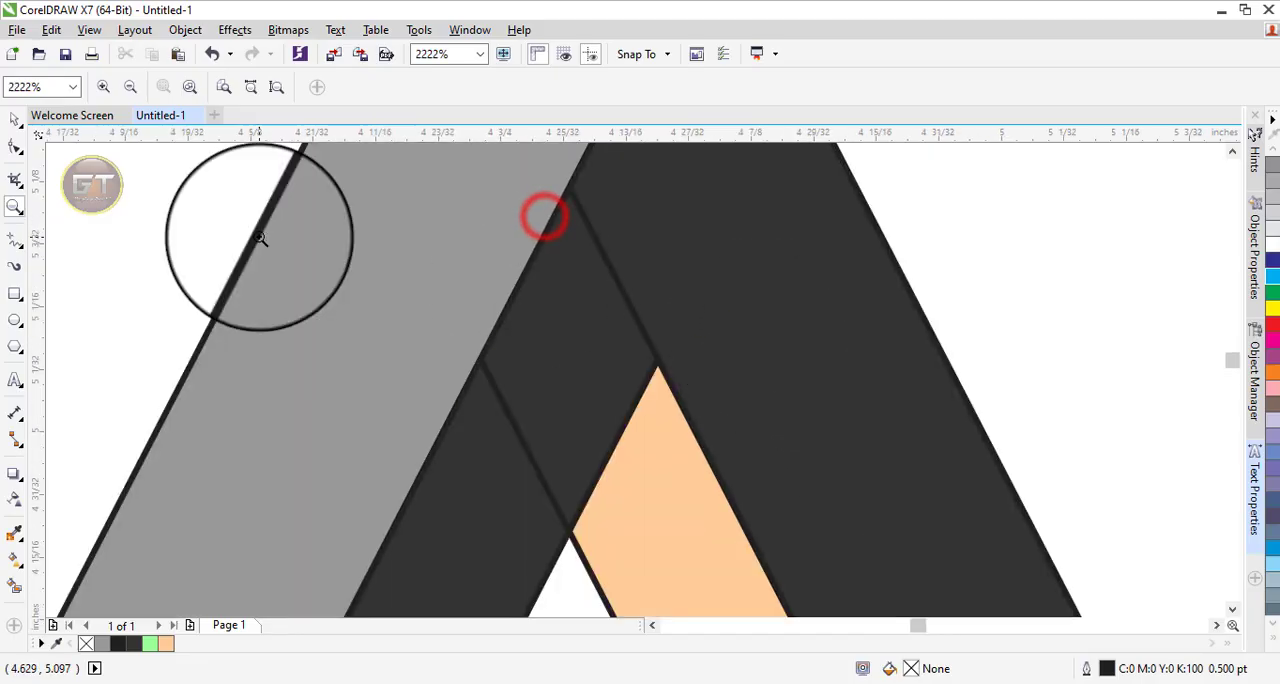
click(22, 116)
click(589, 351)
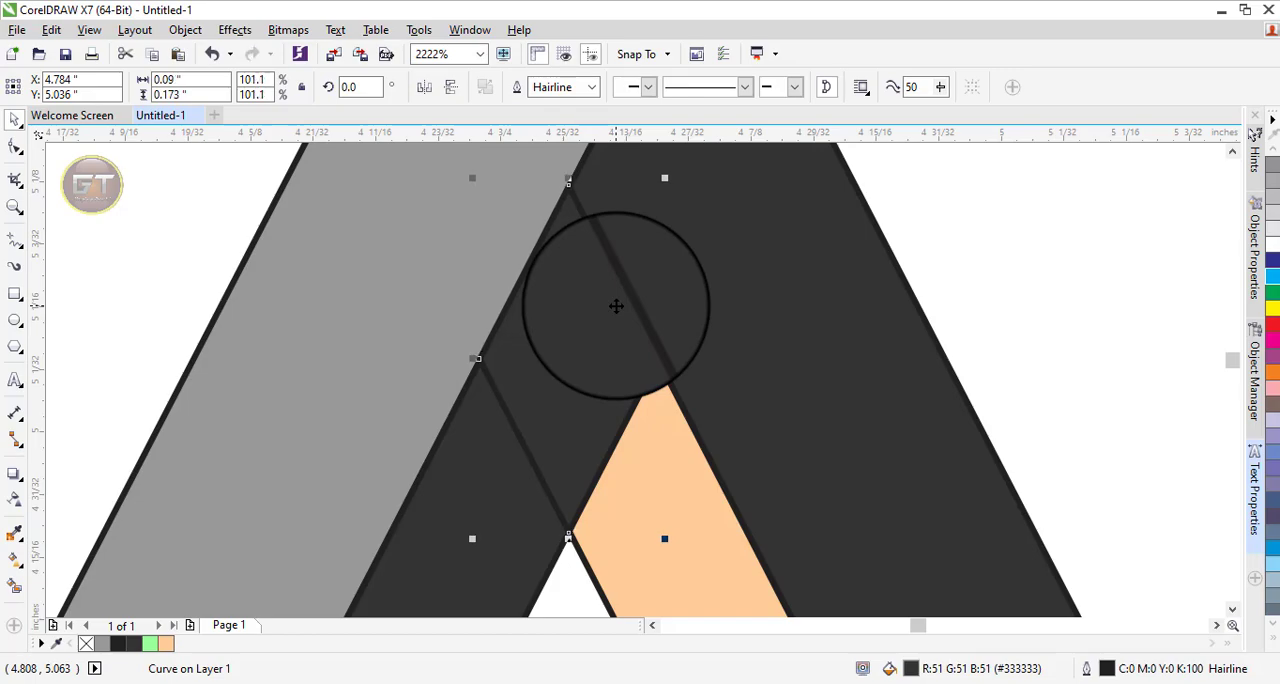
Weld the dark right band, the small parallelogram below the apex and the inner left strip into one shape.
key(F3)
click(628, 281)
shift+click(535, 465)
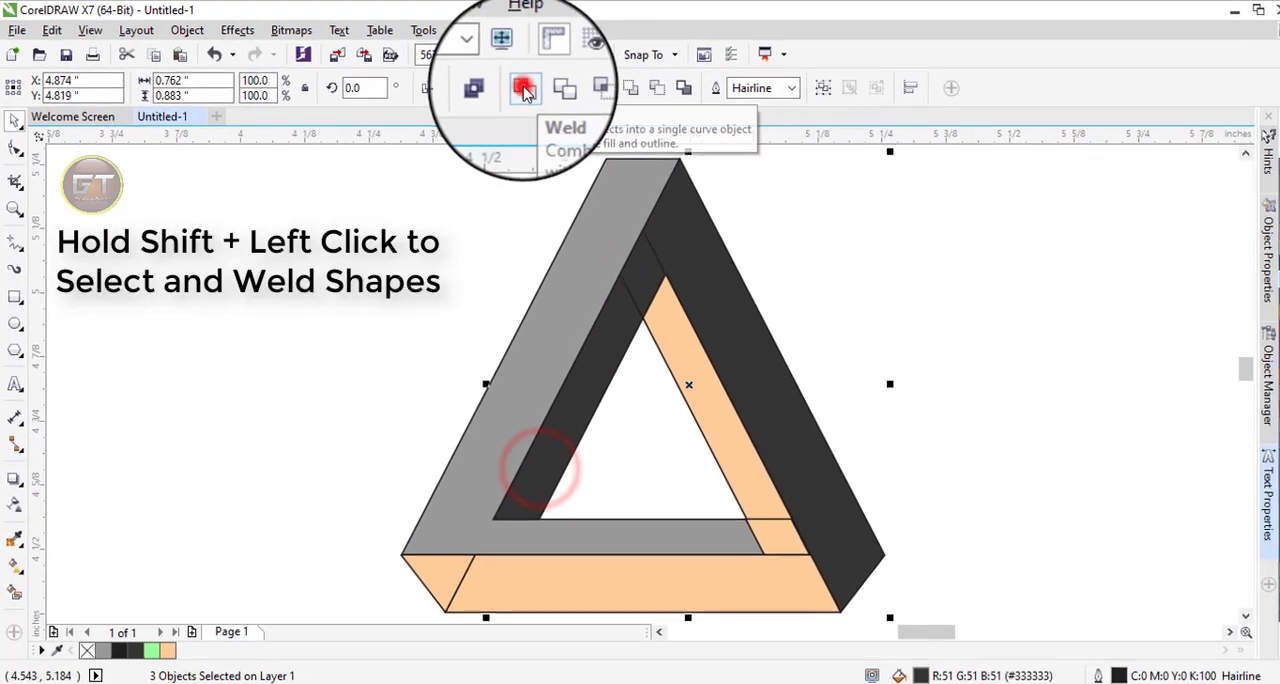
click(518, 86)
click(1048, 418)
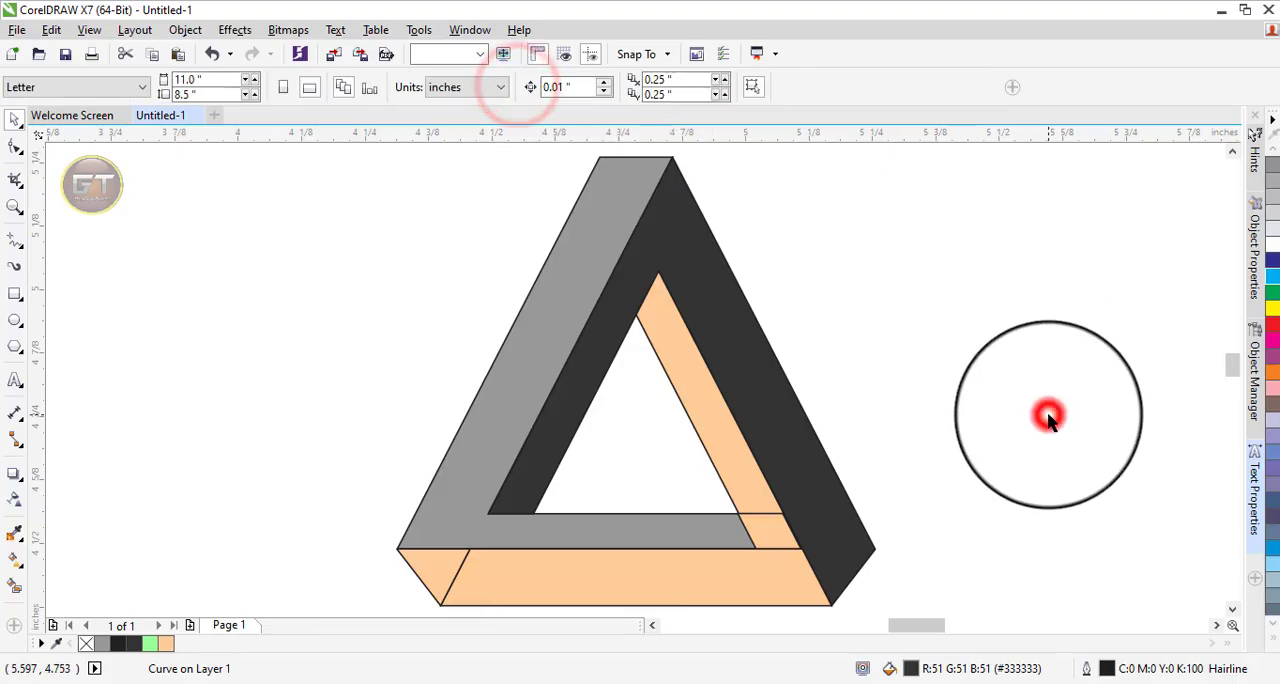
Scale the small light orange parallelogram at the inner lower-right corner to 99.5% so it overlaps its orange neighbours.
key(z)
click(686, 493)
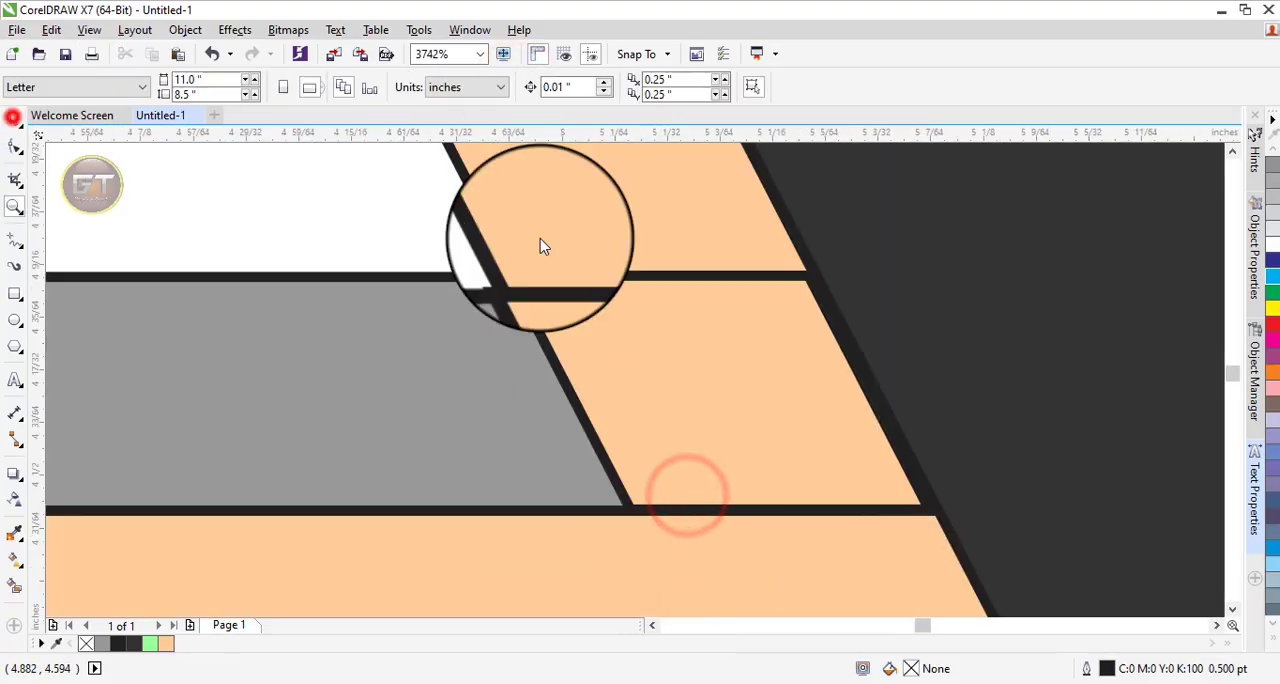
click(15, 118)
click(710, 362)
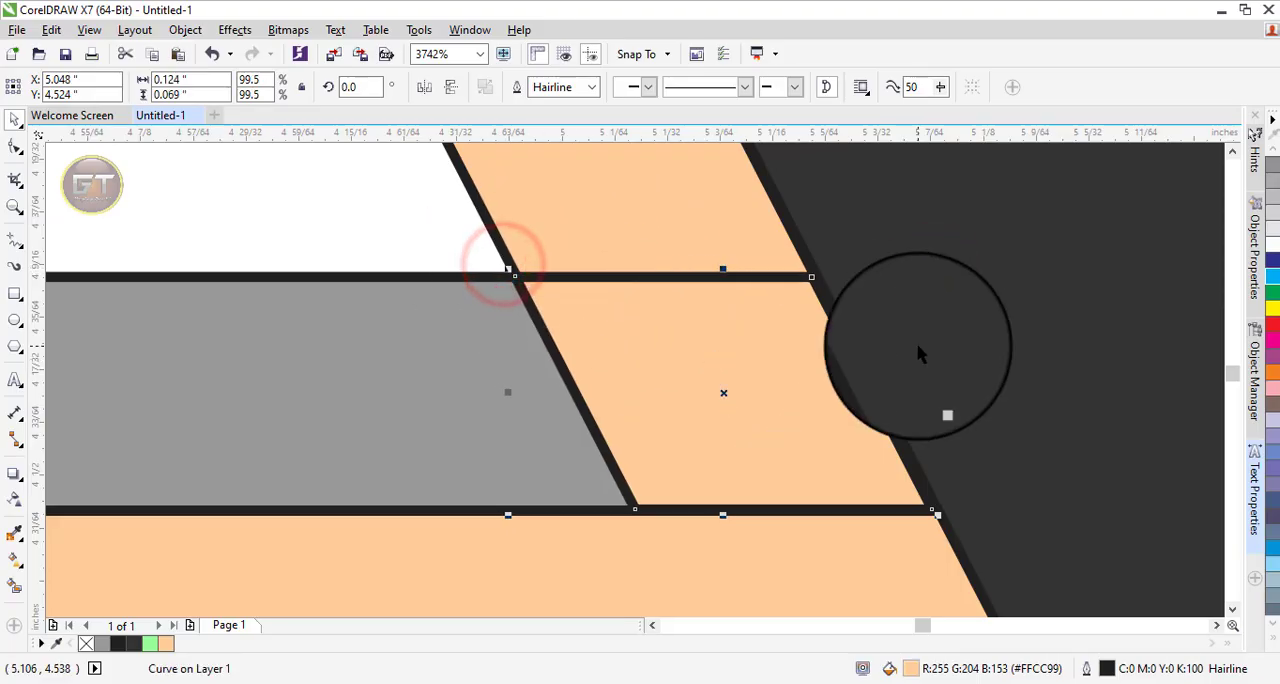
scroll(920, 352, down, 2)
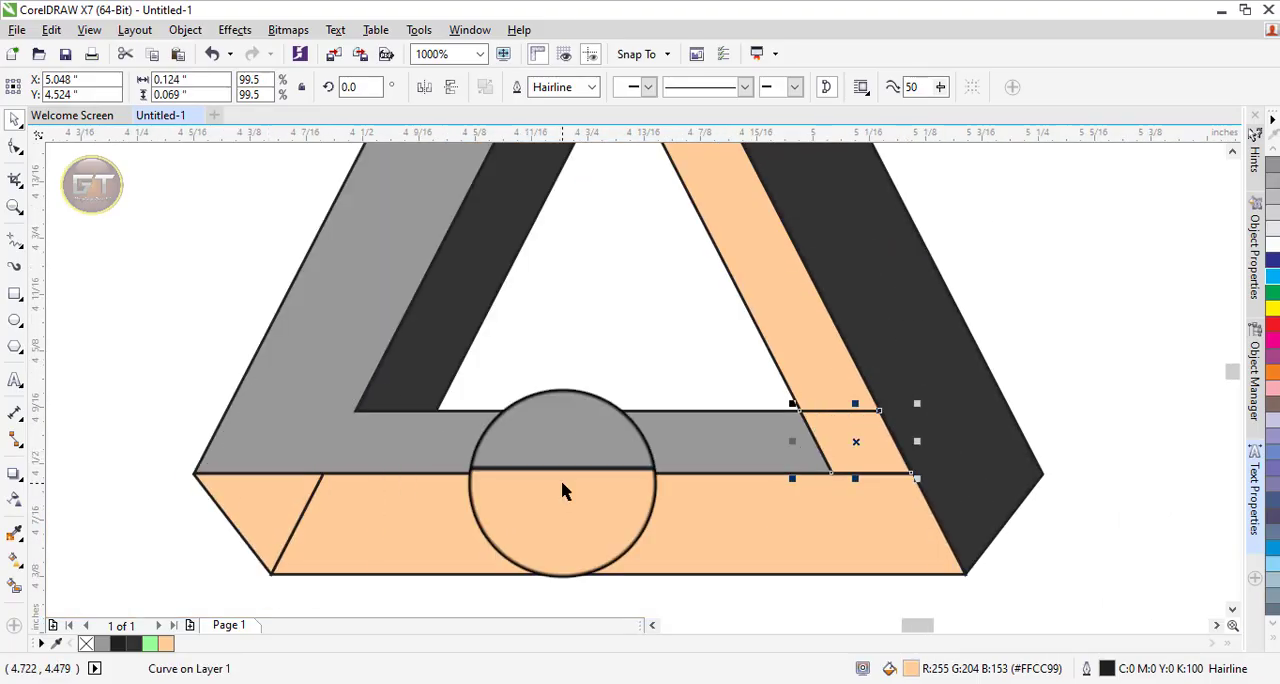
Weld the light orange inner right strip, lower-right parallelogram, bottom band and lower-left corner piece into one shape.
key(F4)
click(671, 323)
shift+click(782, 537)
shift+click(764, 574)
shift+click(430, 558)
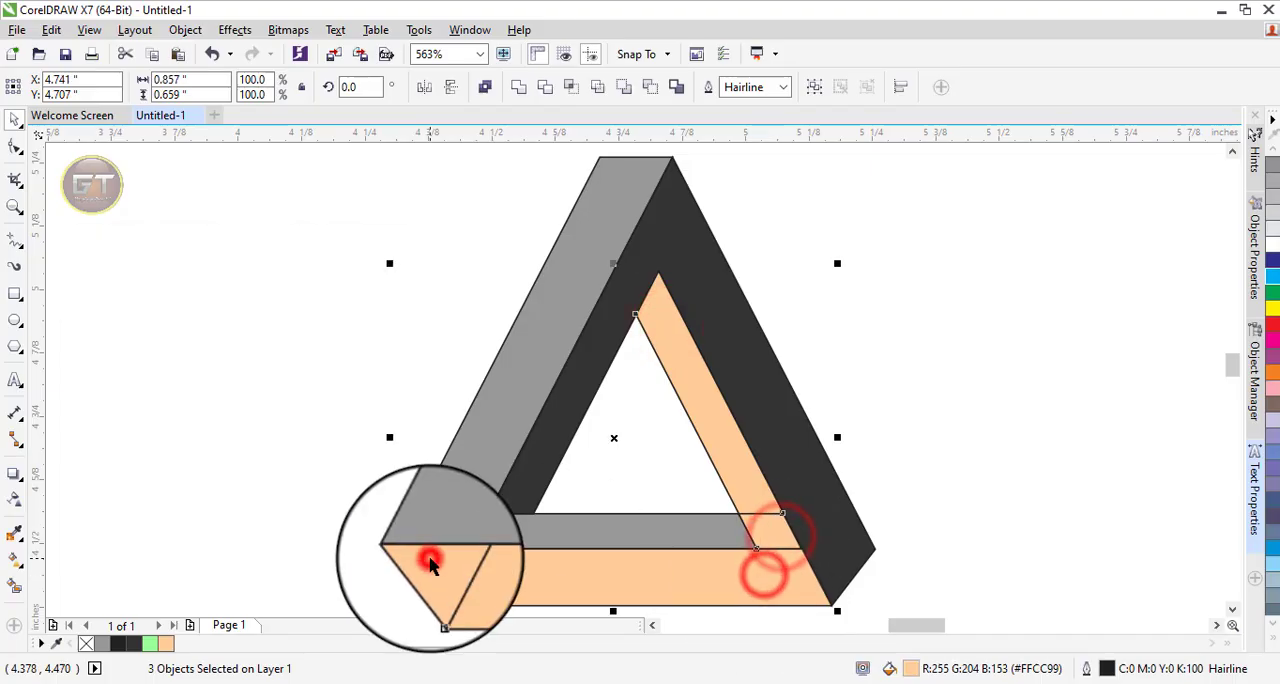
click(518, 87)
click(886, 272)
scroll(886, 272, down, 1)
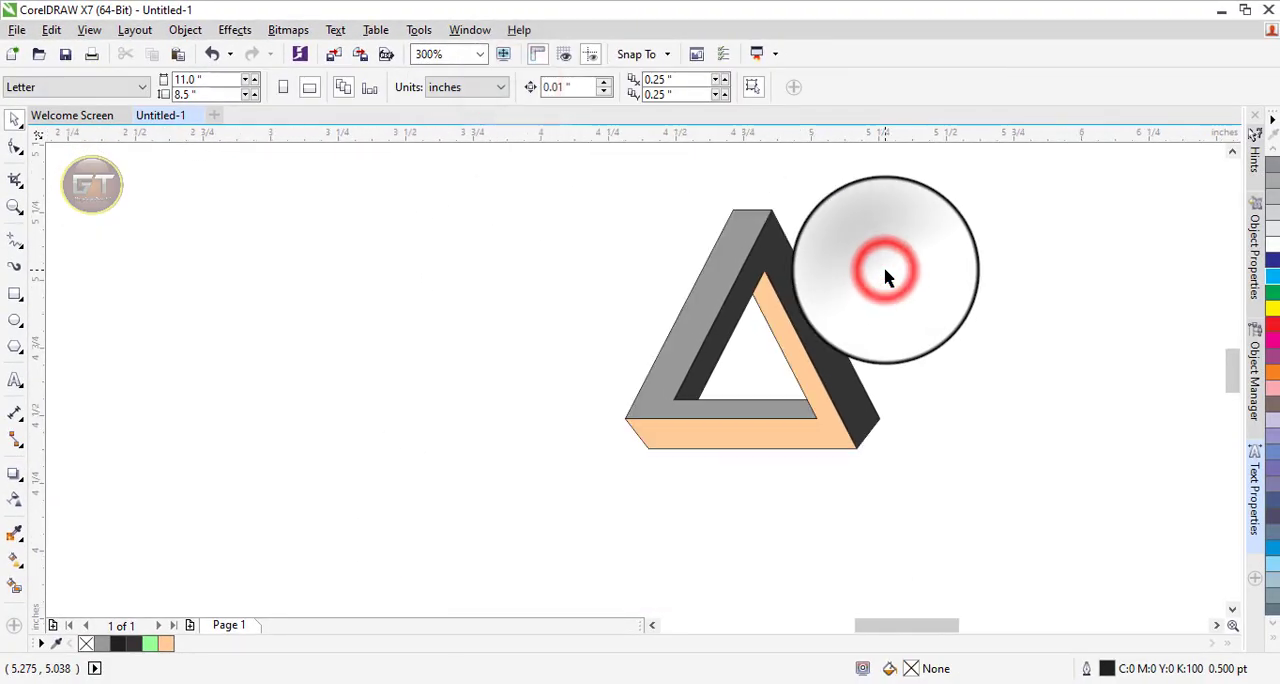
scroll(886, 272, up, 1)
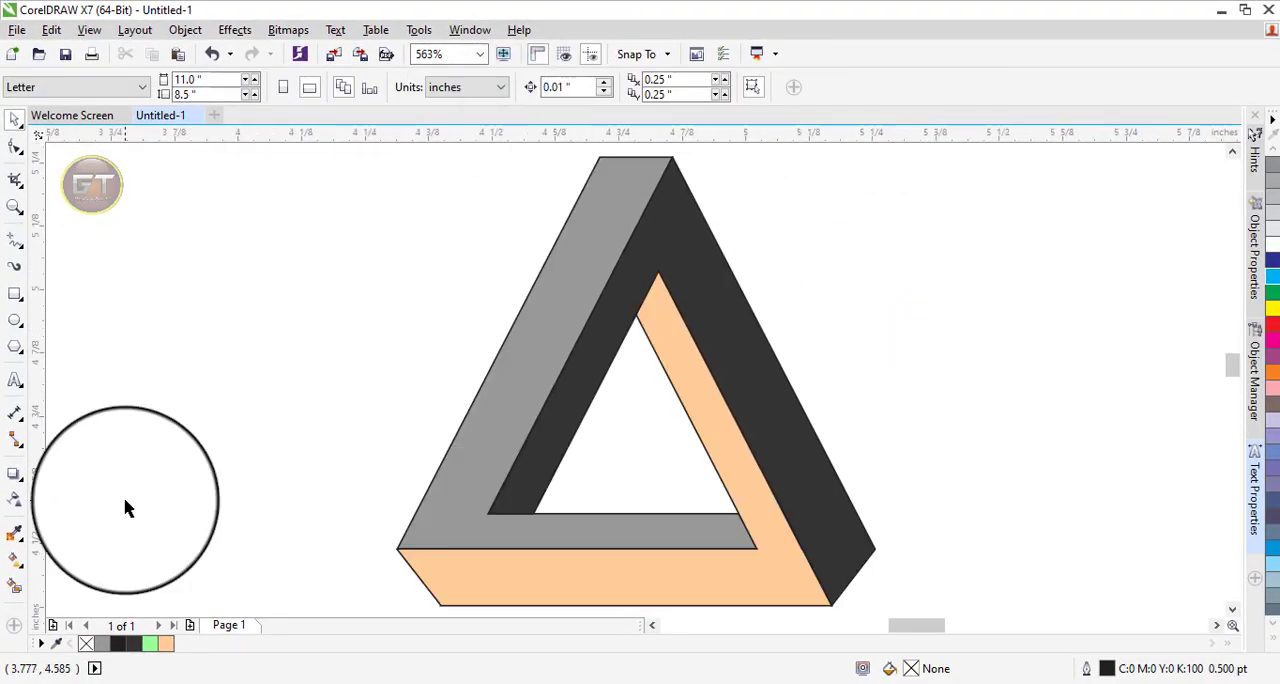
Apply a linear fountain fill running down the grey left band from the apex, with orange as its start colour.
click(15, 118)
click(571, 289)
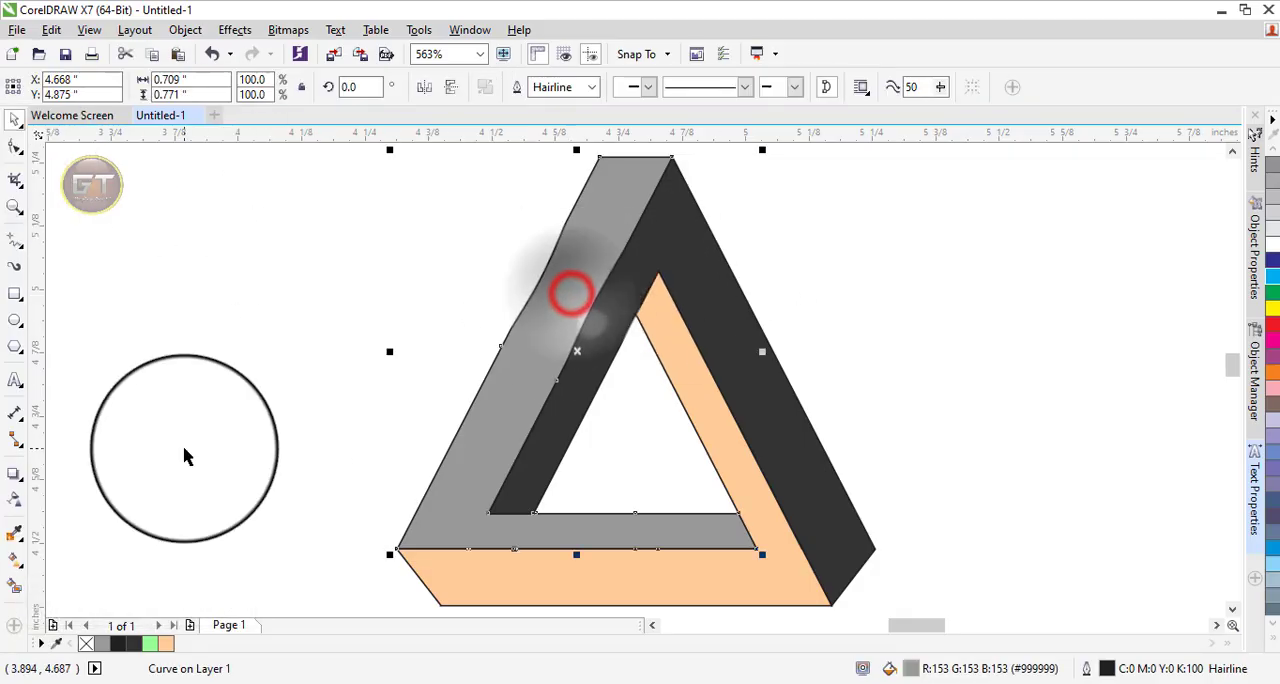
click(17, 565)
drag(724, 100, 525, 493)
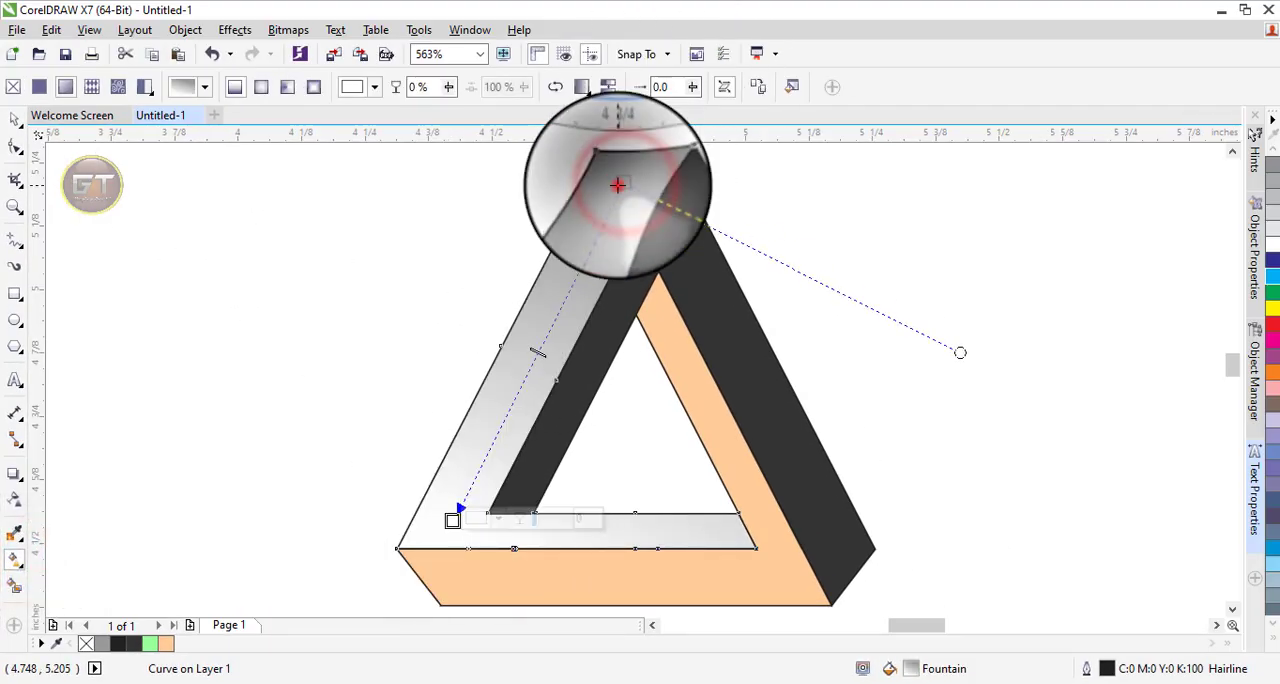
click(720, 102)
click(1272, 372)
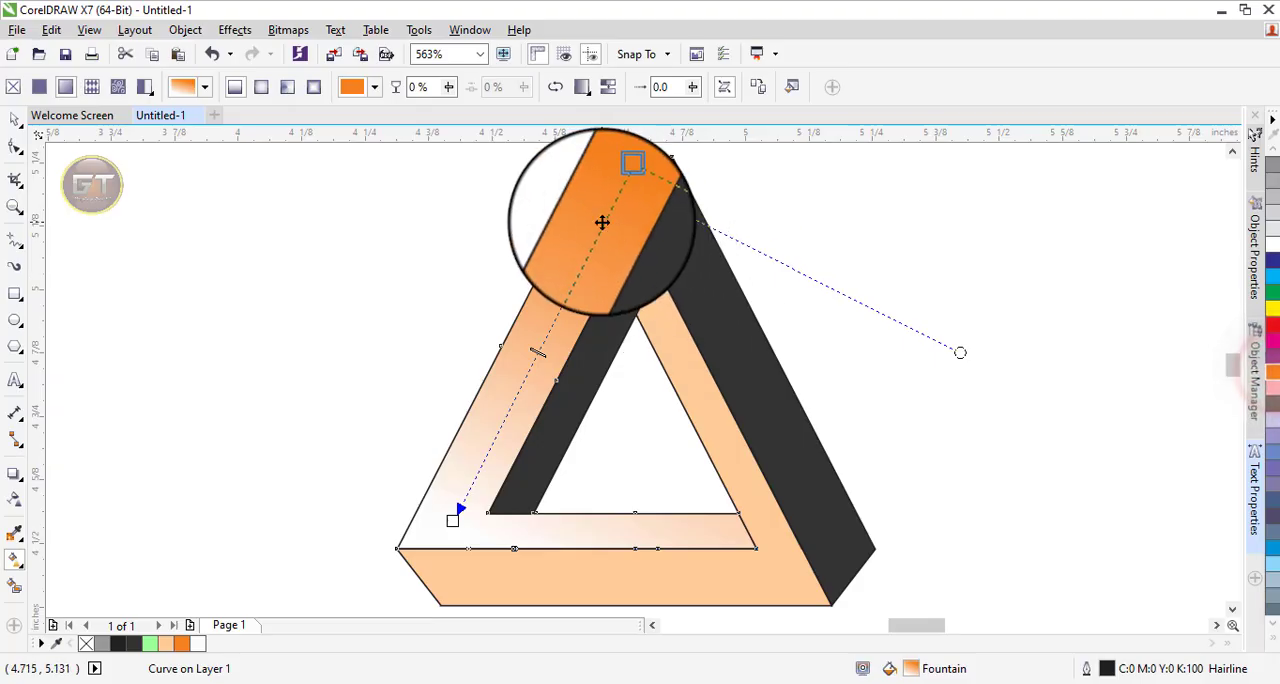
Add a colour stop near the left band's orange start, set the end colour to magenta, and insert another stop before the end.
double_click(601, 221)
click(452, 519)
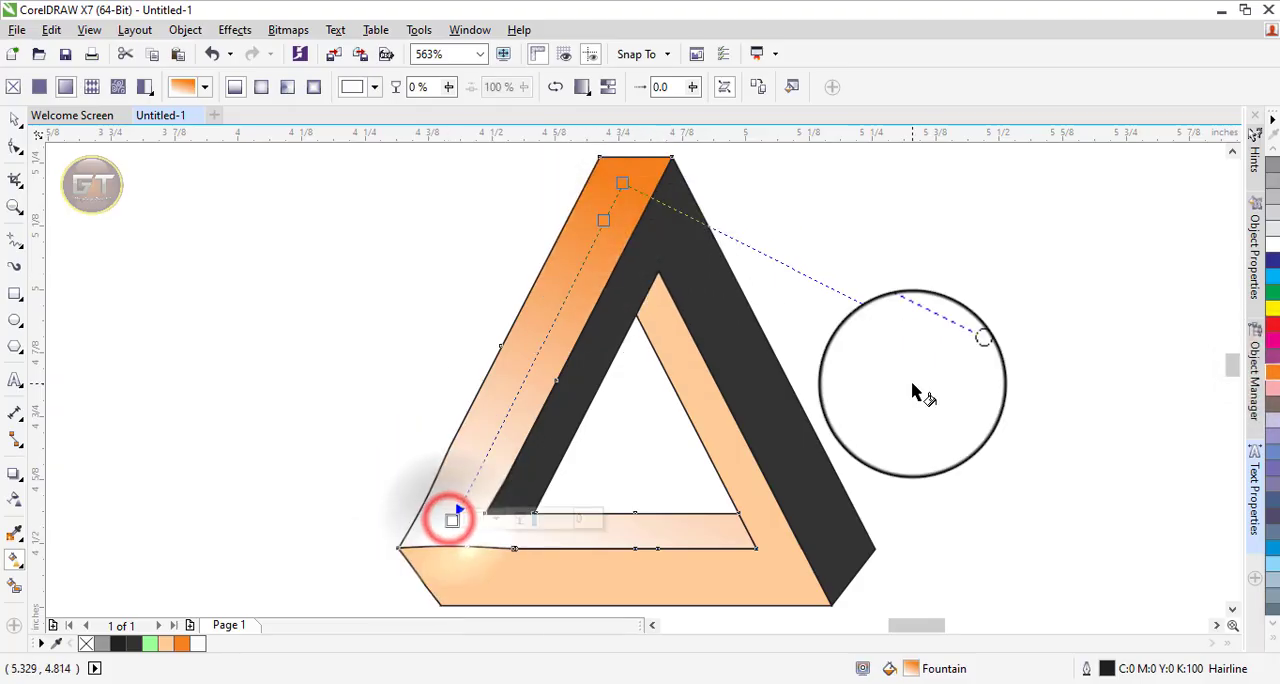
click(1272, 340)
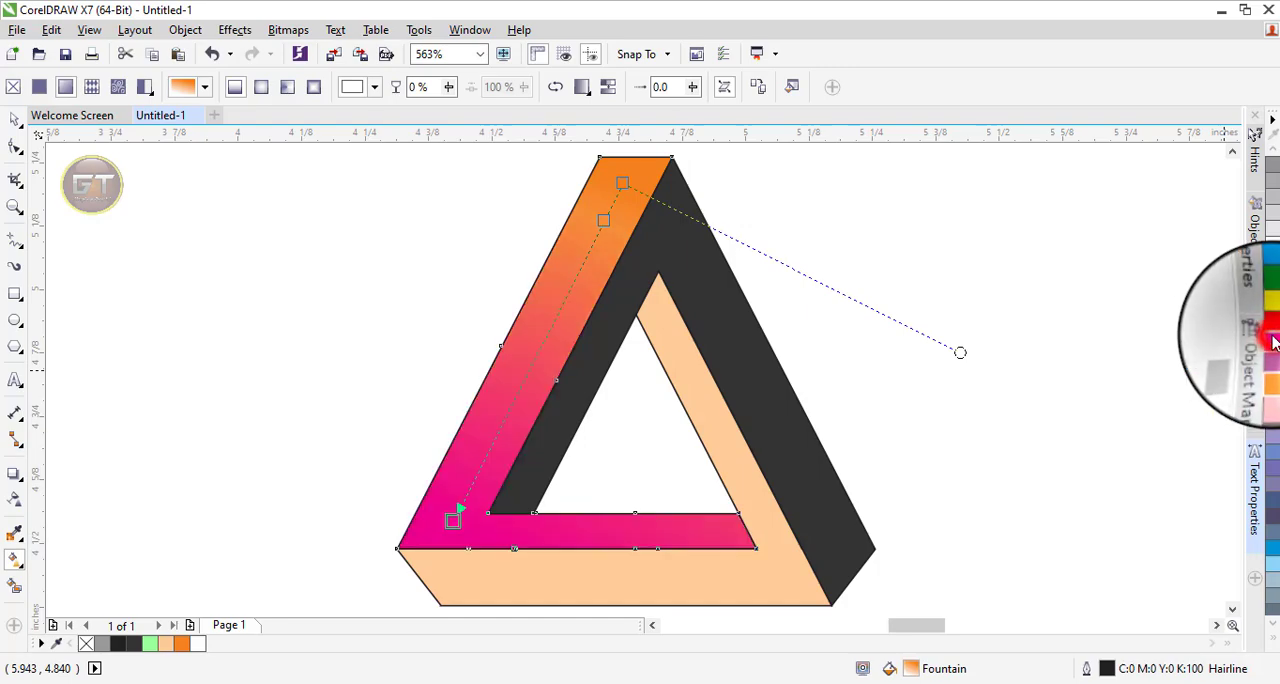
double_click(484, 459)
drag(484, 459, 510, 405)
Reposition the end and start of the left band's gradient and add a stop between the orange and magenta parts.
drag(452, 519, 525, 570)
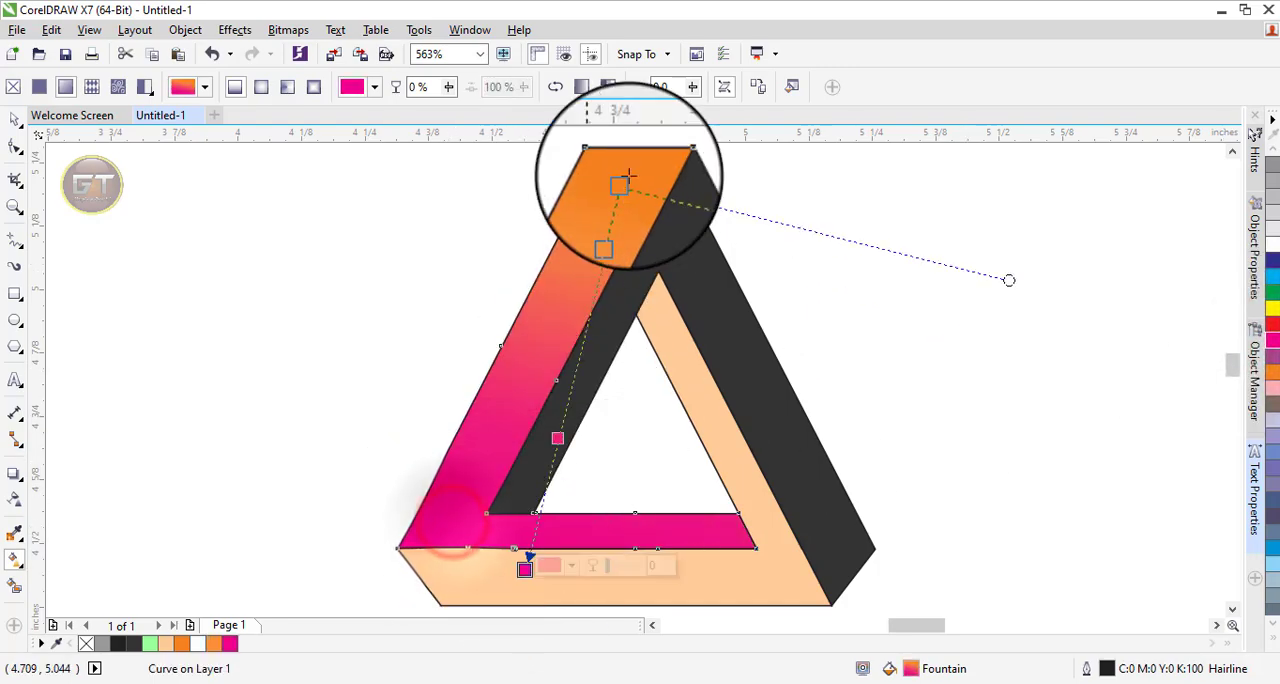
drag(622, 183, 631, 150)
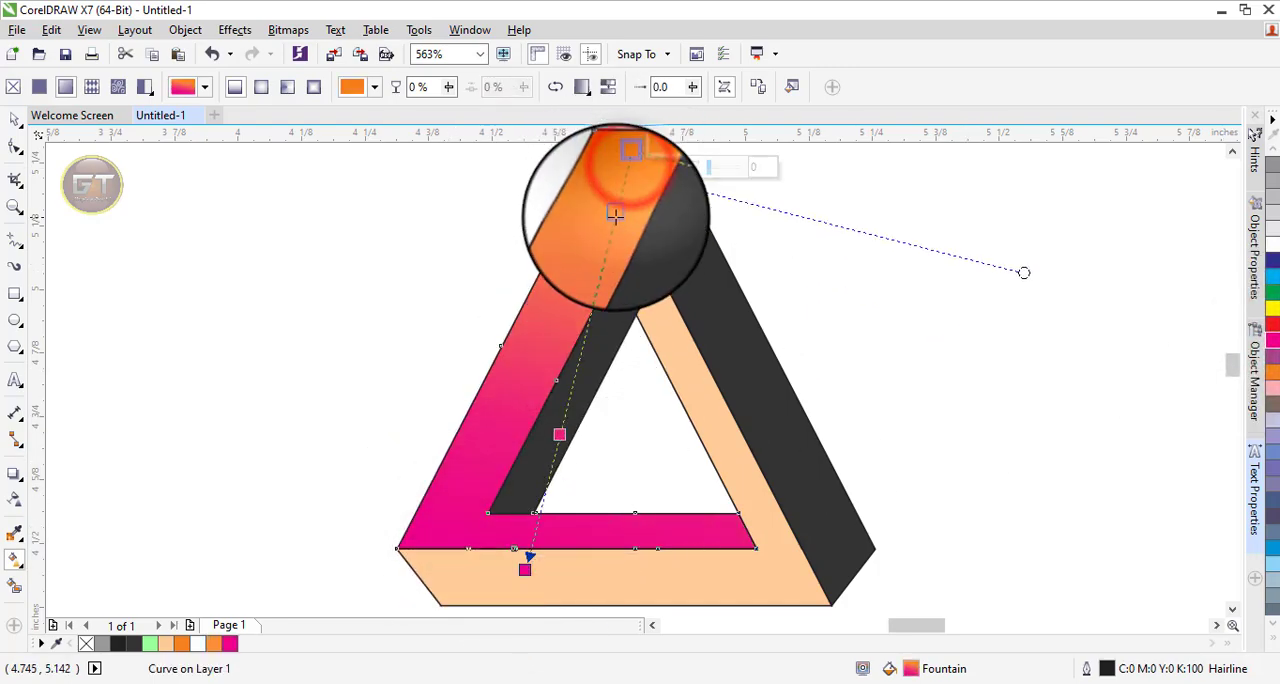
double_click(599, 278)
Set the end colour of the left band's gradient to purple and nudge its end point and the magenta stop.
click(525, 570)
click(1273, 356)
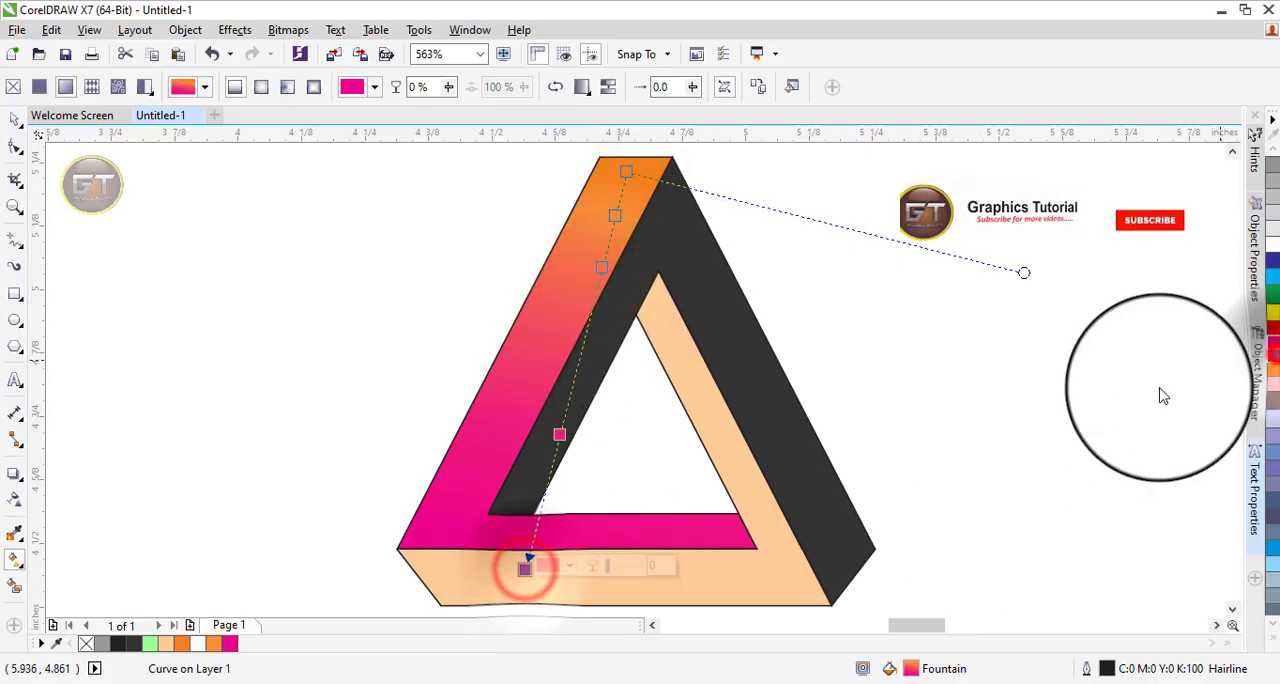
drag(525, 571, 514, 557)
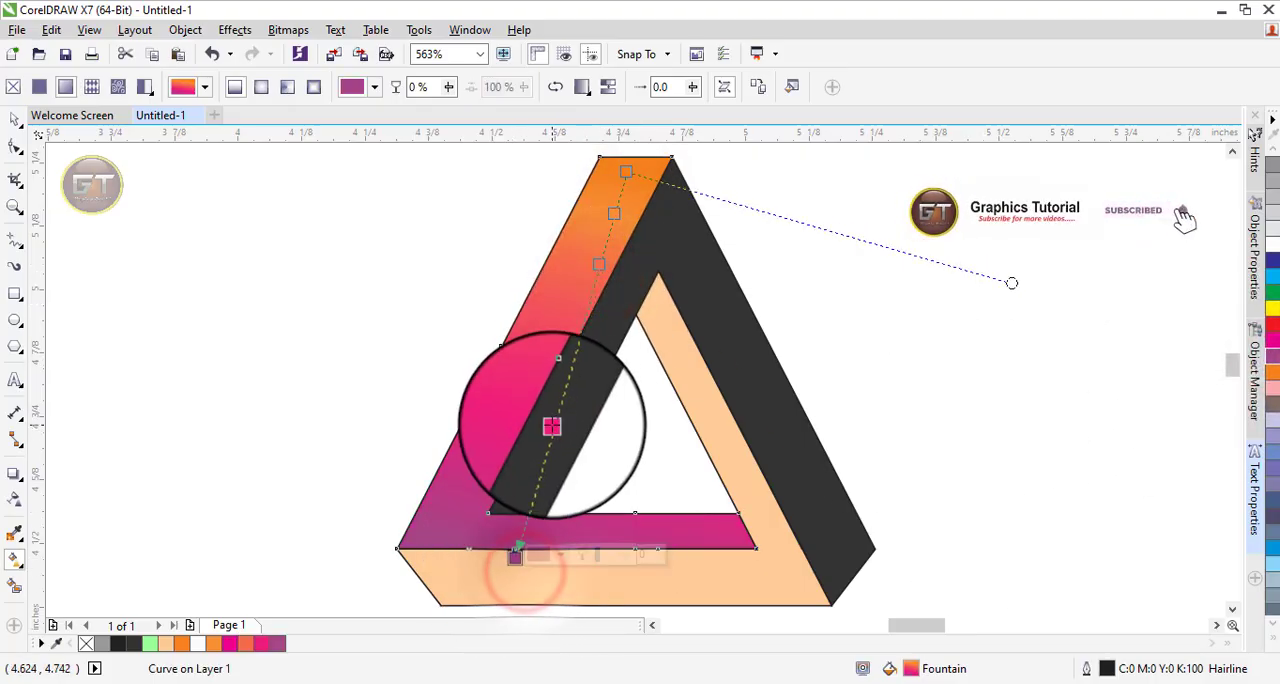
drag(552, 425, 556, 413)
Fine-tune the left band's gradient by adjusting its start point, direction handle and the positions of its intermediate stops.
drag(628, 176, 632, 170)
drag(604, 270, 608, 236)
drag(631, 174, 643, 151)
scroll(643, 152, down, 2)
drag(1232, 379, 1232, 364)
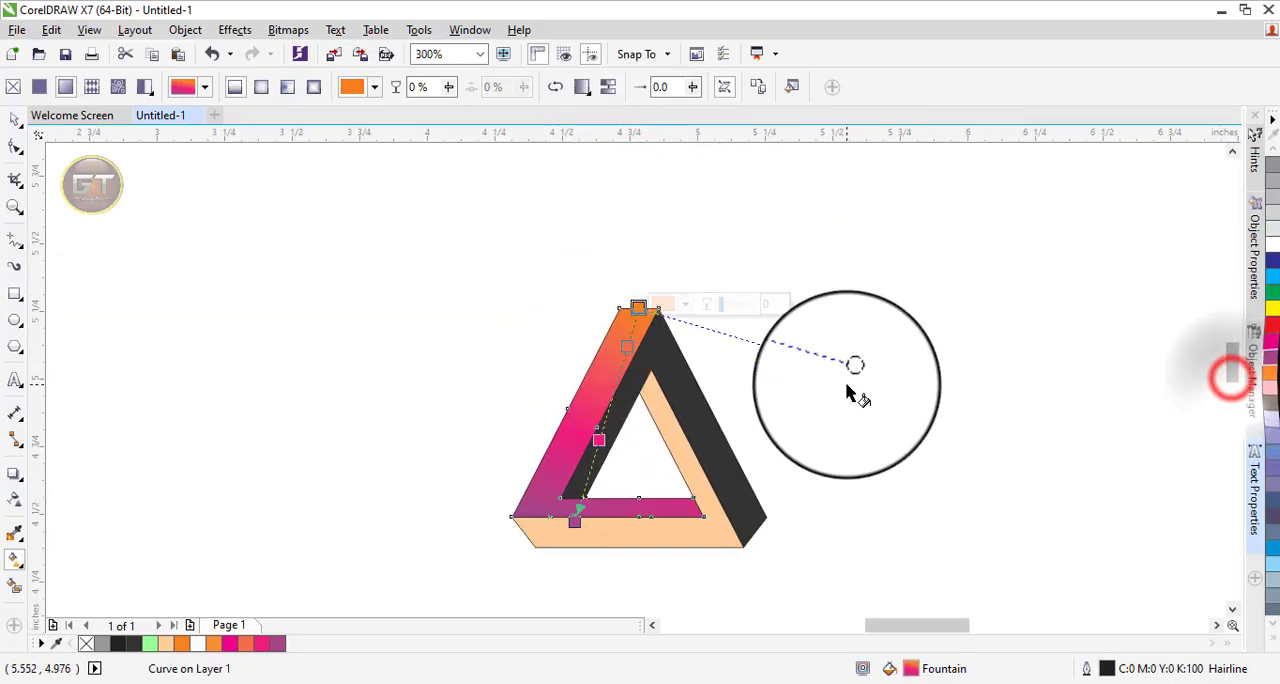
drag(853, 370, 854, 345)
click(636, 307)
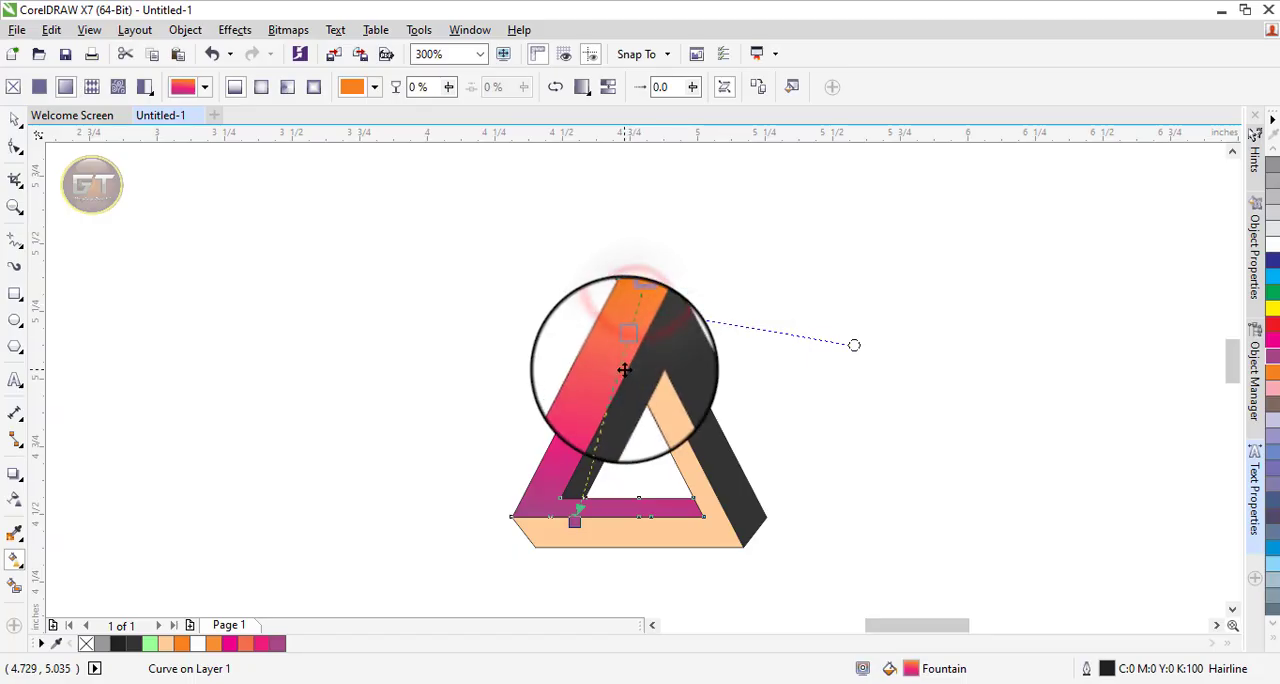
click(630, 344)
click(598, 440)
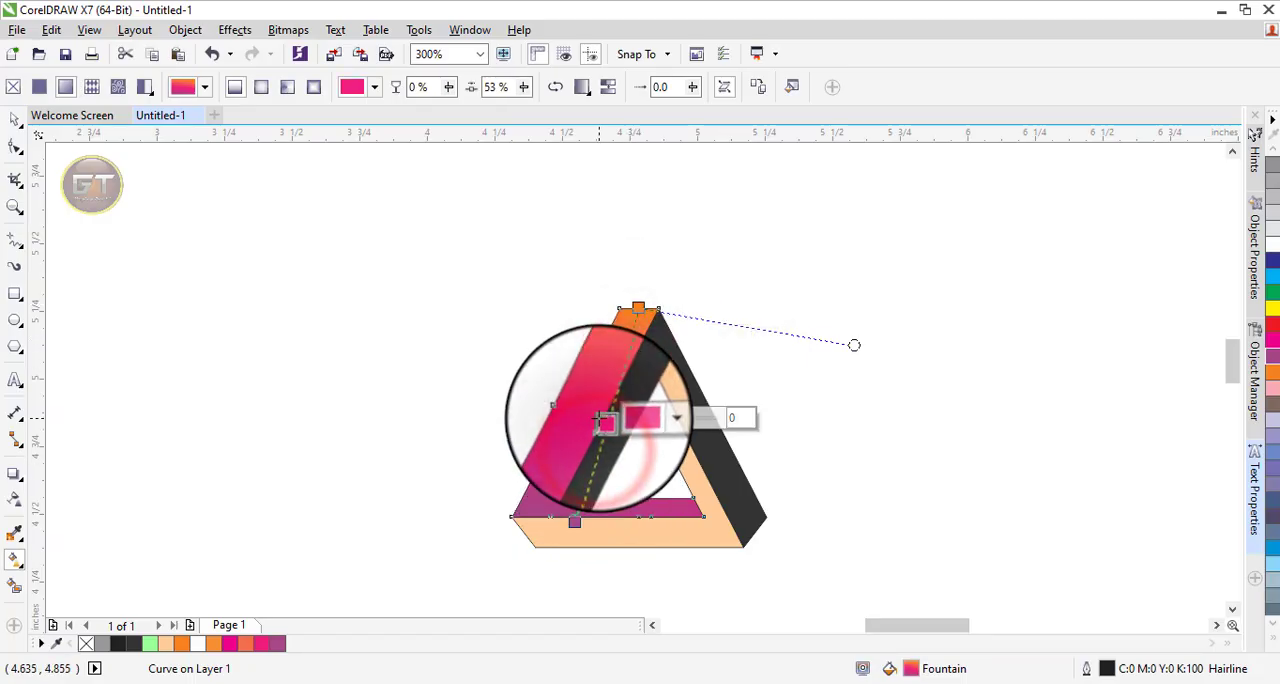
click(575, 521)
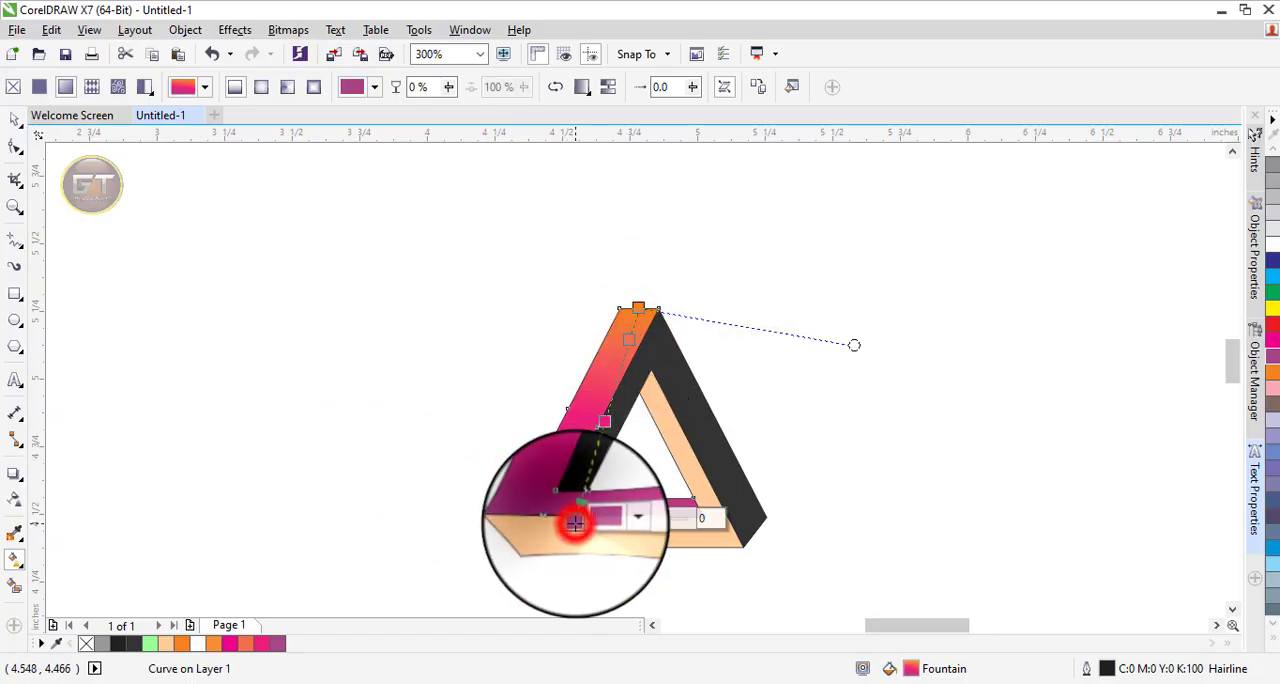
Apply a linear fountain fill to the dark right band, running from the apex to its lower-right corner.
click(15, 119)
click(229, 346)
click(686, 355)
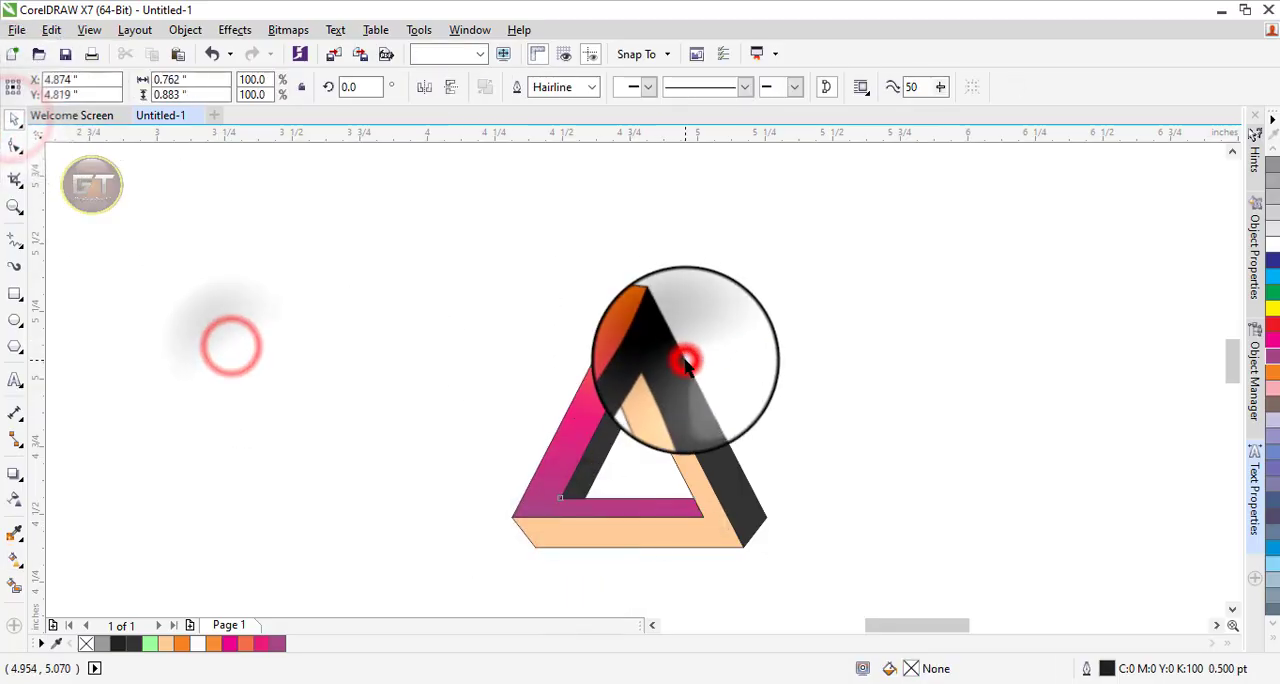
click(14, 559)
drag(656, 345, 754, 522)
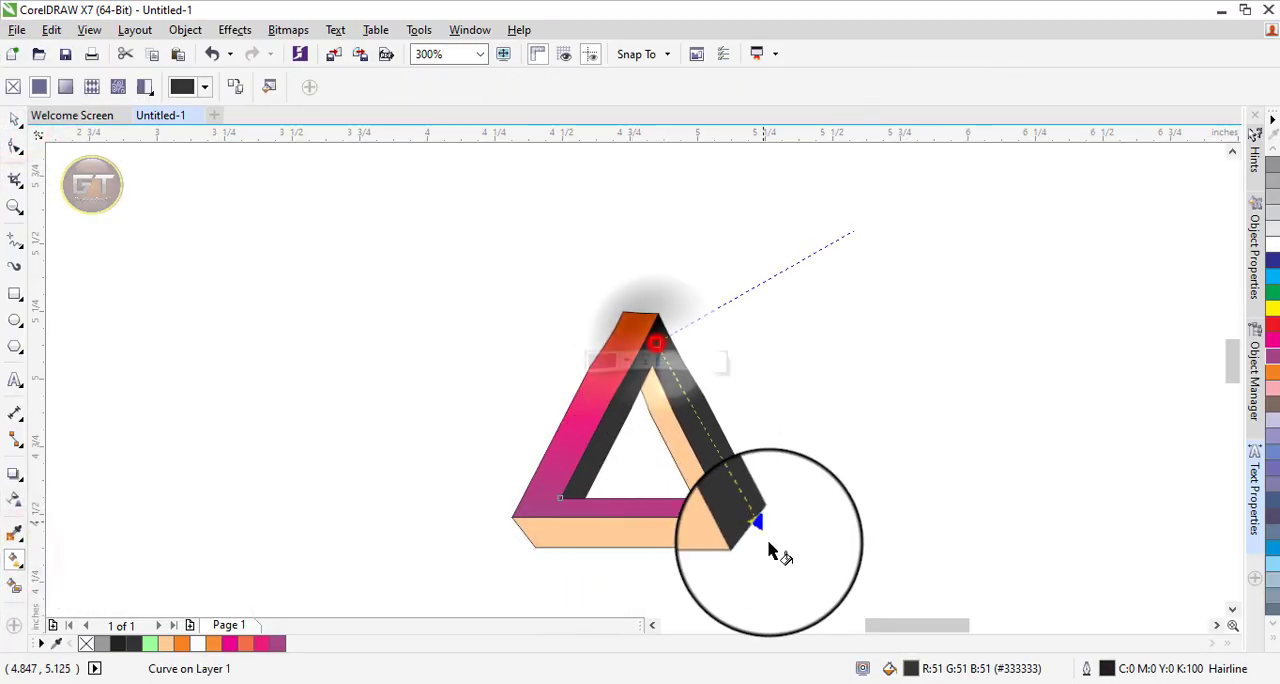
Set the right band's gradient start to pink and add purple, dark blue and cyan stops in order down the band.
drag(264, 645, 678, 390)
click(275, 643)
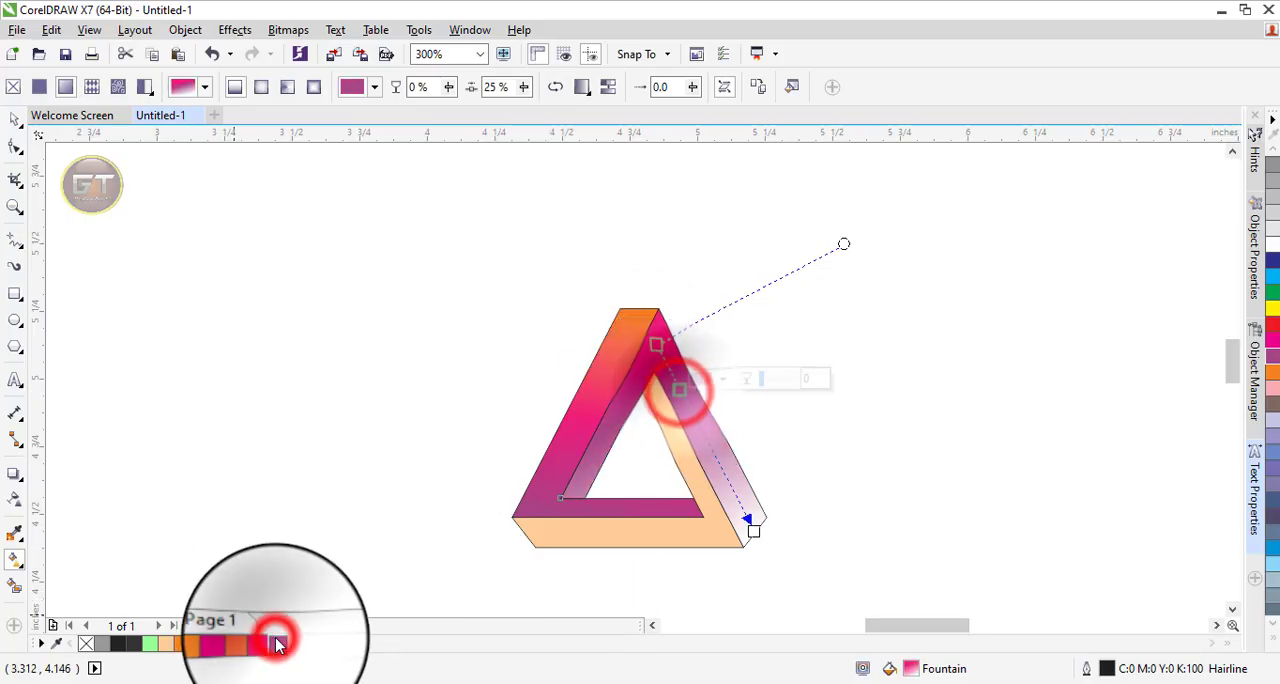
double_click(698, 425)
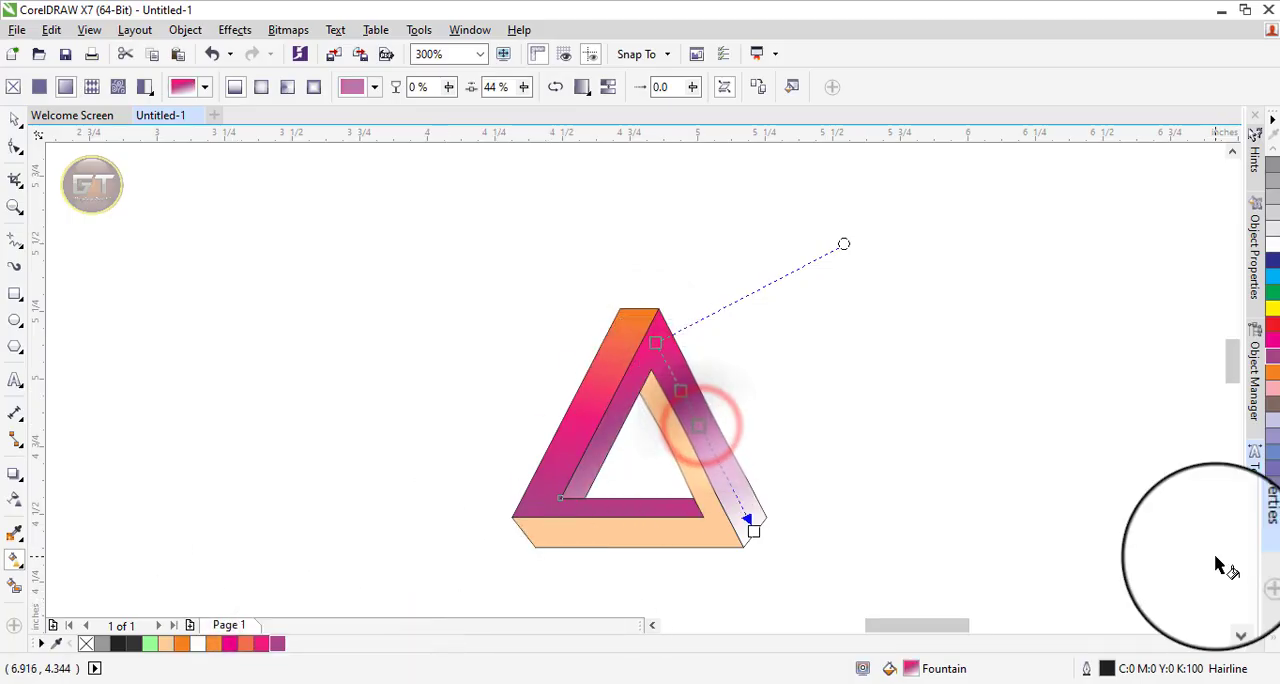
click(1272, 262)
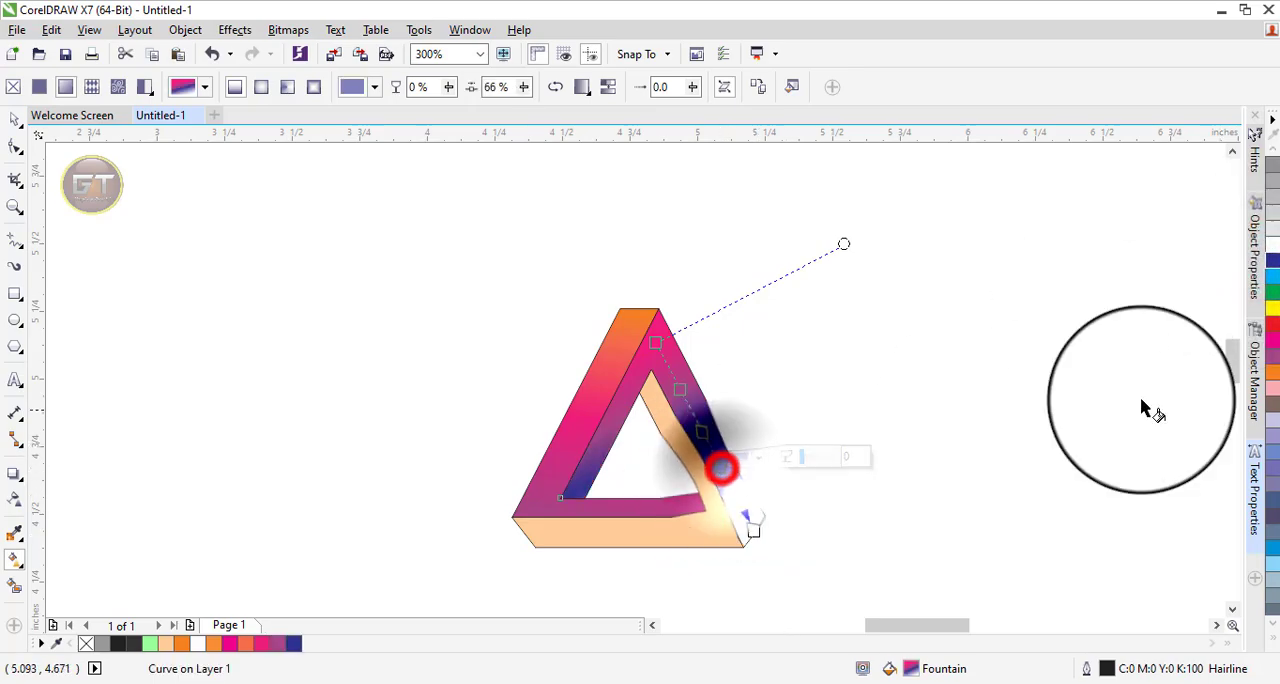
click(1272, 275)
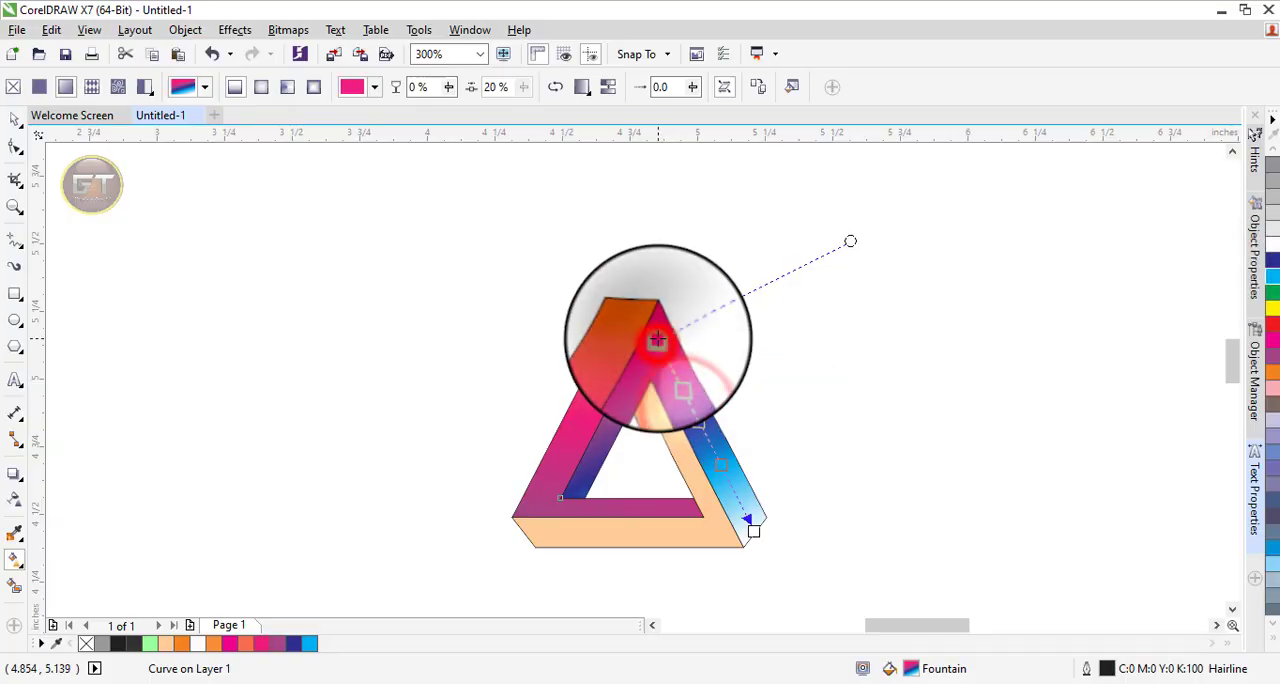
Set the end colour of the right band's gradient to dark blue and add a cyan stop just before it, at about 92%.
scroll(657, 330, up, 3)
click(852, 575)
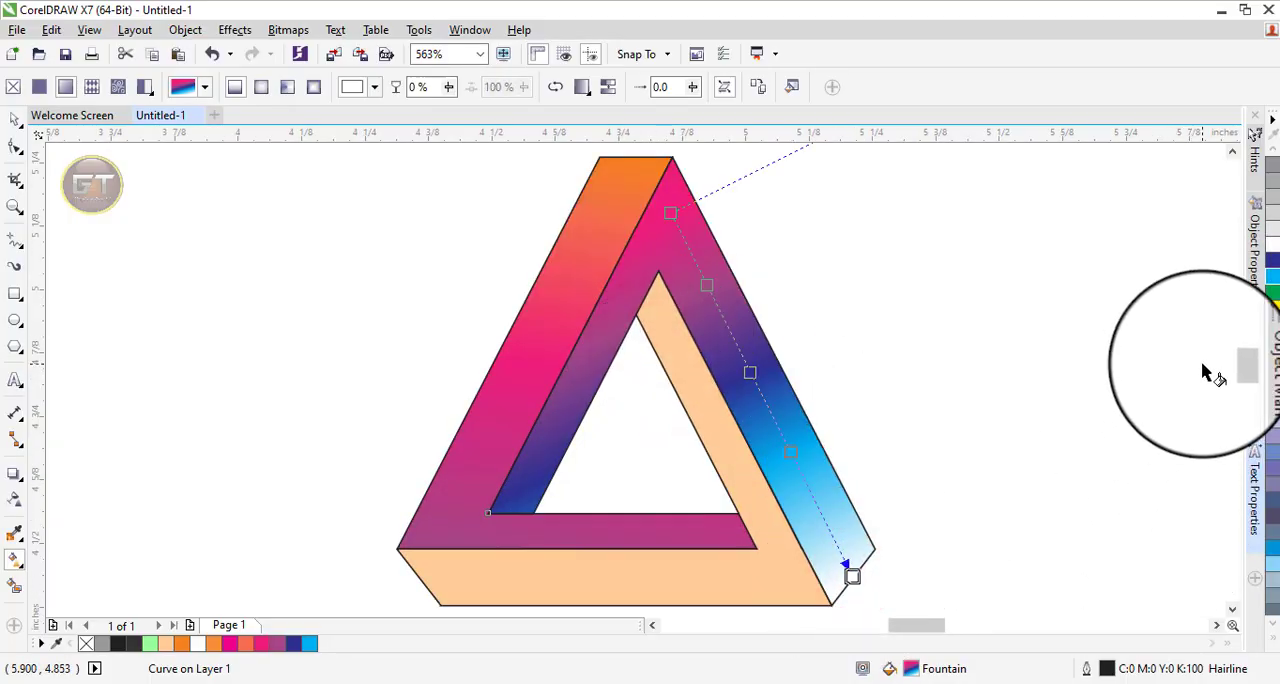
click(1272, 260)
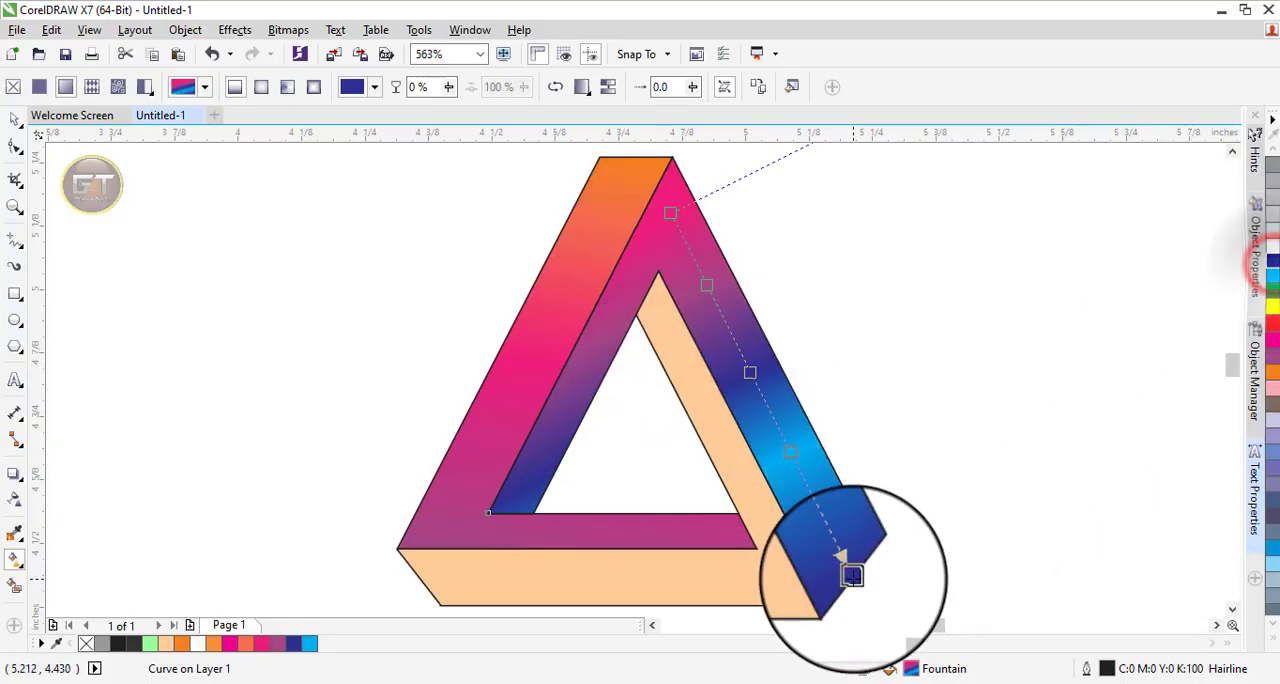
click(848, 563)
click(1272, 276)
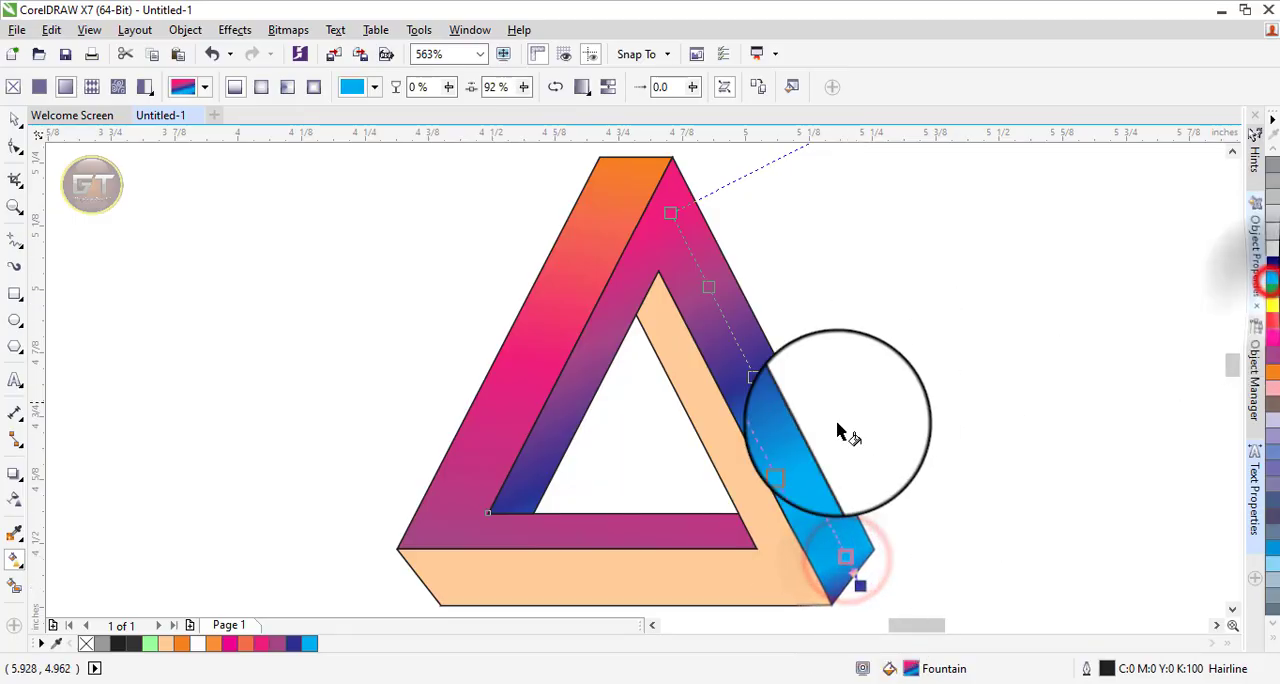
Adjust the stop spacing of the right band's gradient and darken its end colour to a deep navy.
click(752, 377)
click(669, 213)
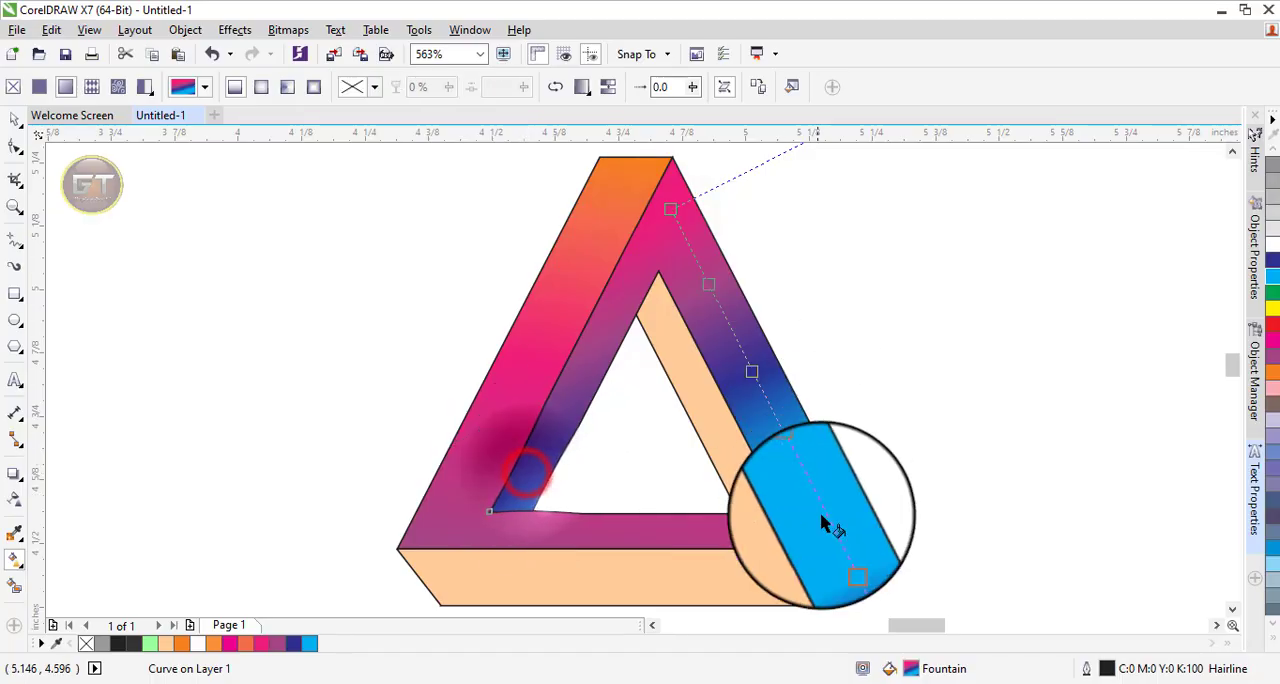
click(843, 583)
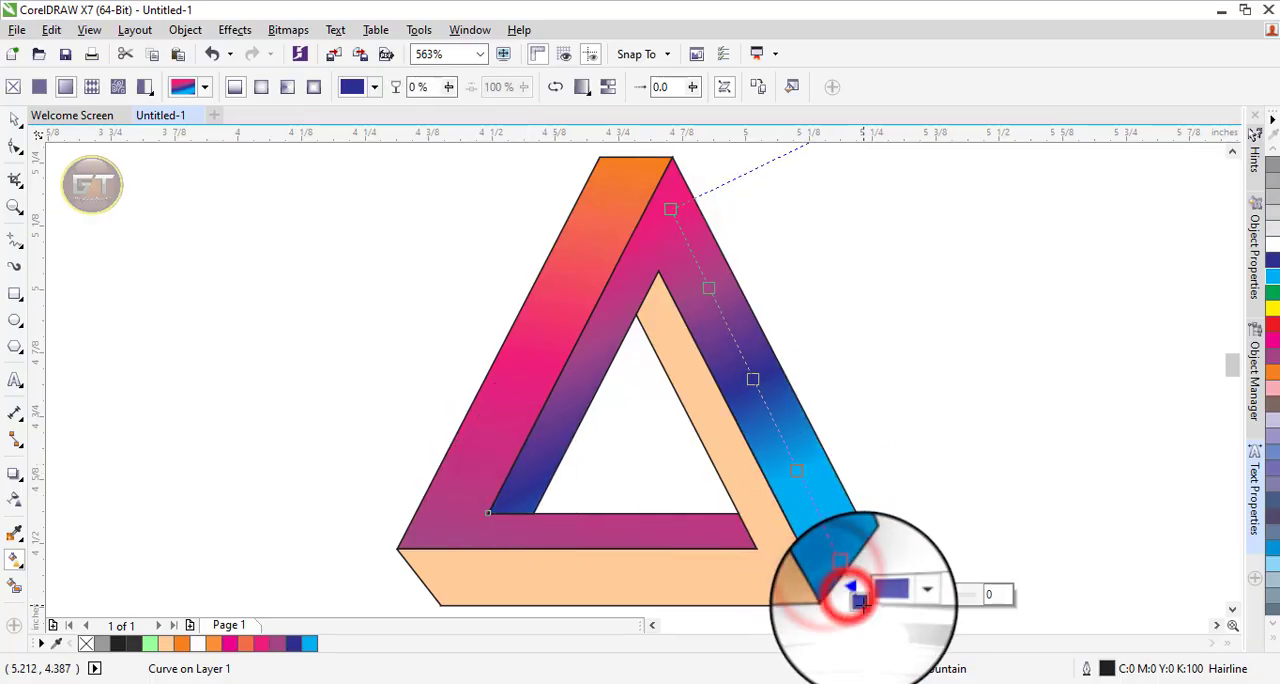
click(909, 594)
click(976, 507)
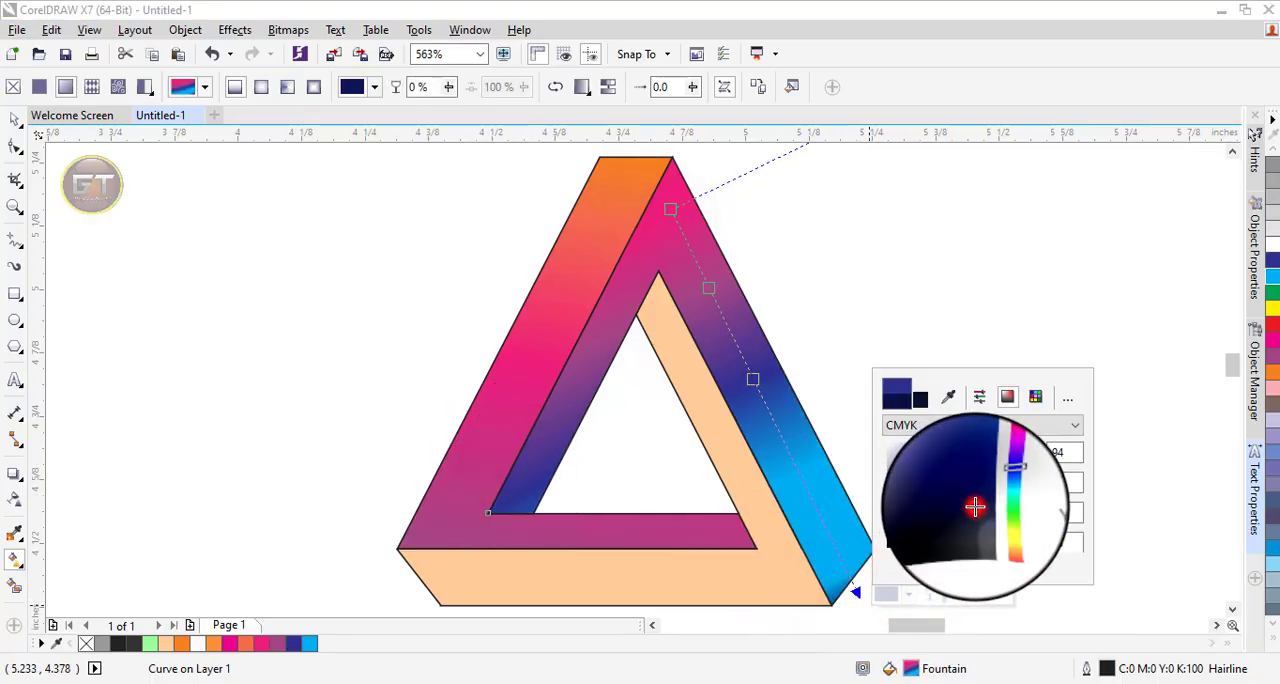
click(908, 223)
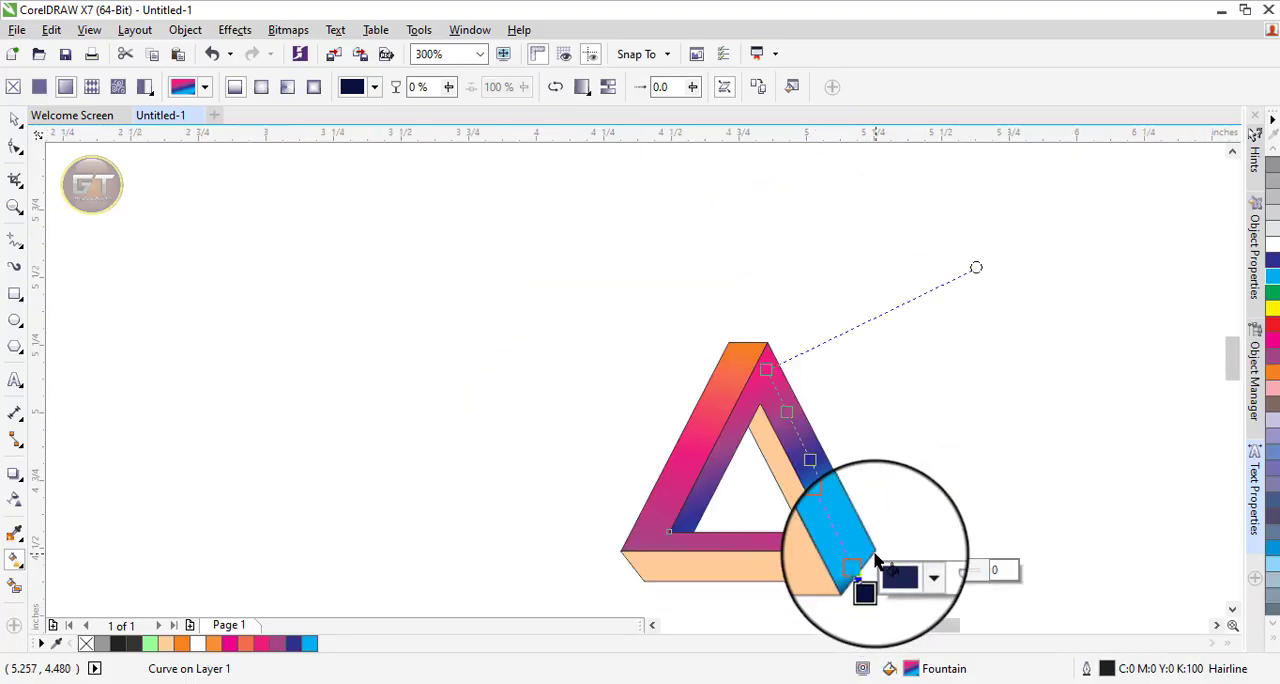
Apply a linear fountain fill to the light orange band, running from its inner apex to the bottom edge.
click(14, 118)
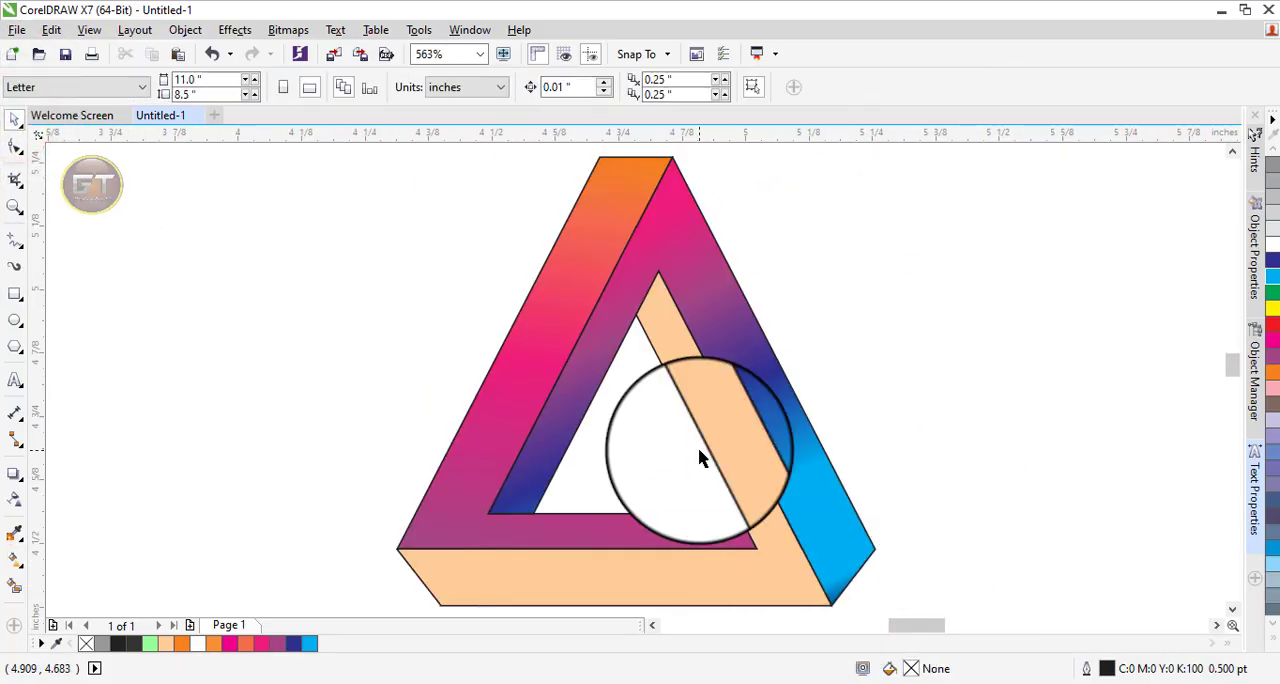
click(701, 398)
click(20, 556)
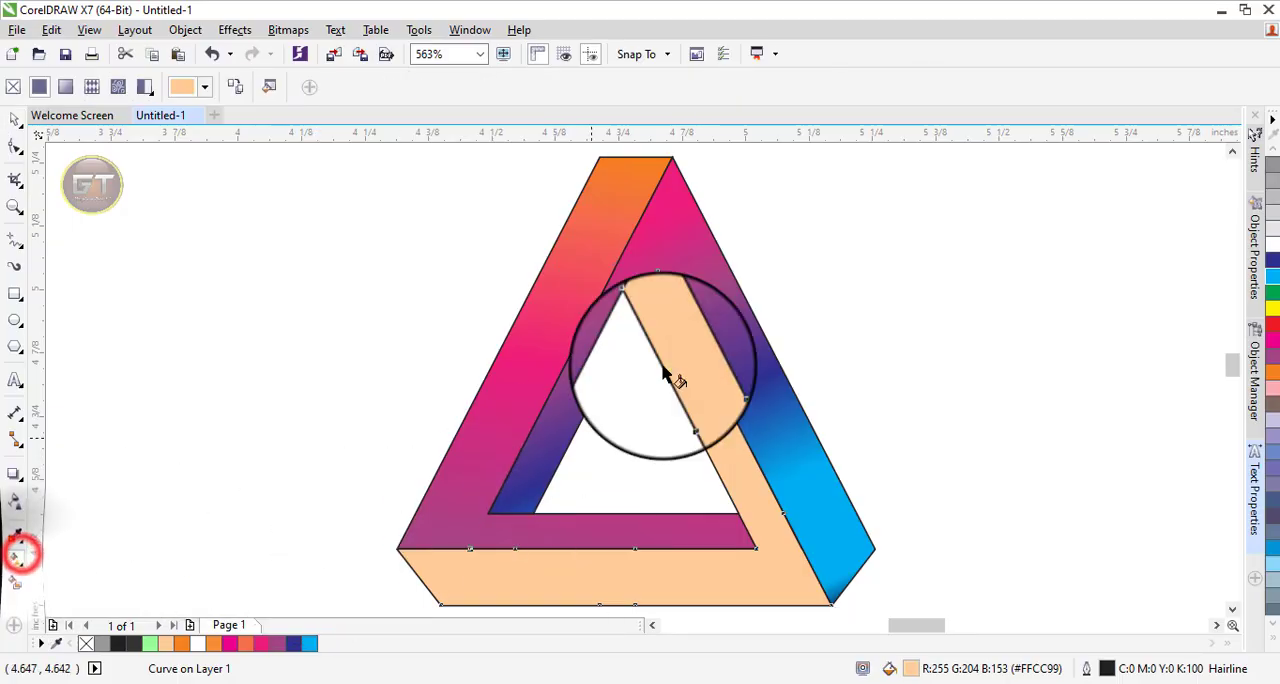
drag(660, 305, 700, 603)
Set the start of the third band's gradient to a deep navy and add a dark blue stop at about 28%.
click(658, 303)
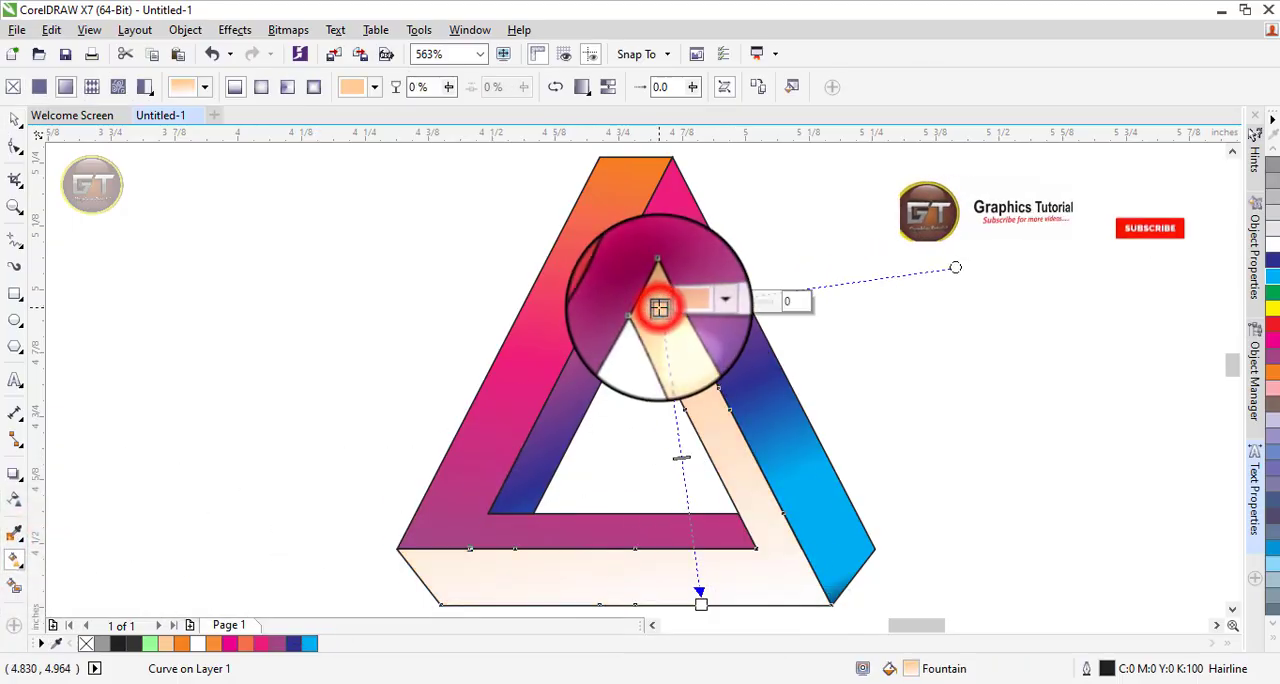
click(293, 643)
click(655, 303)
click(703, 293)
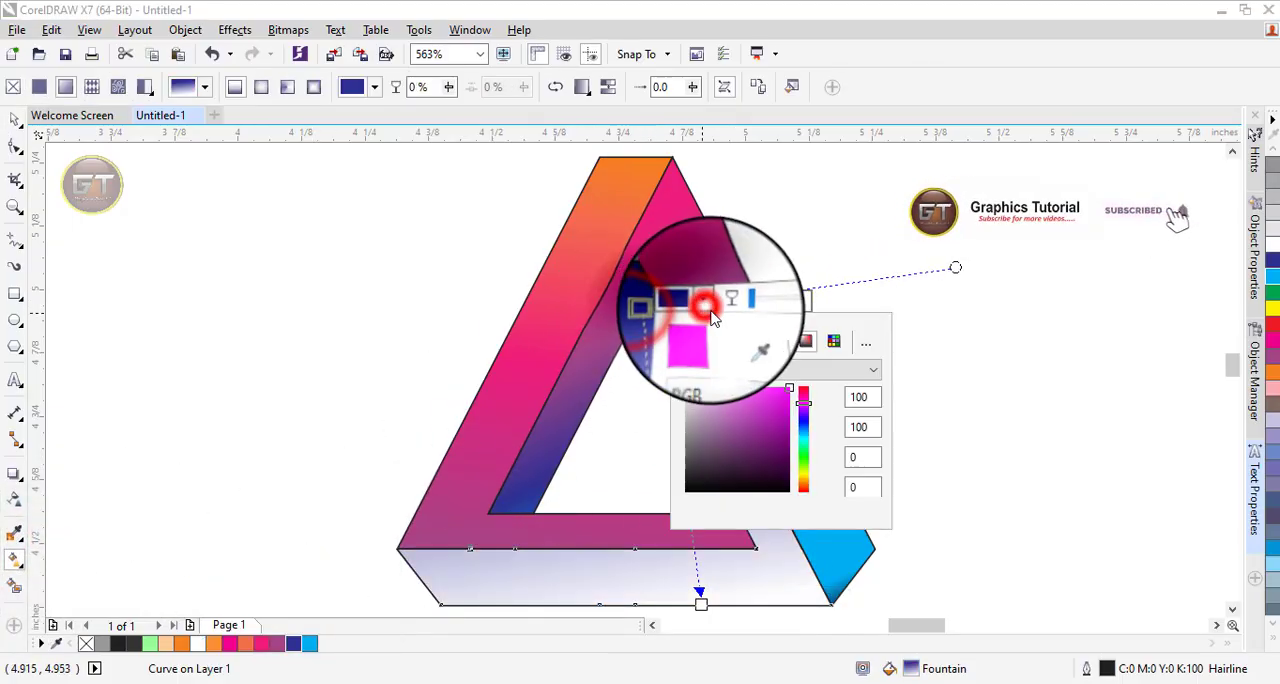
click(764, 441)
click(591, 440)
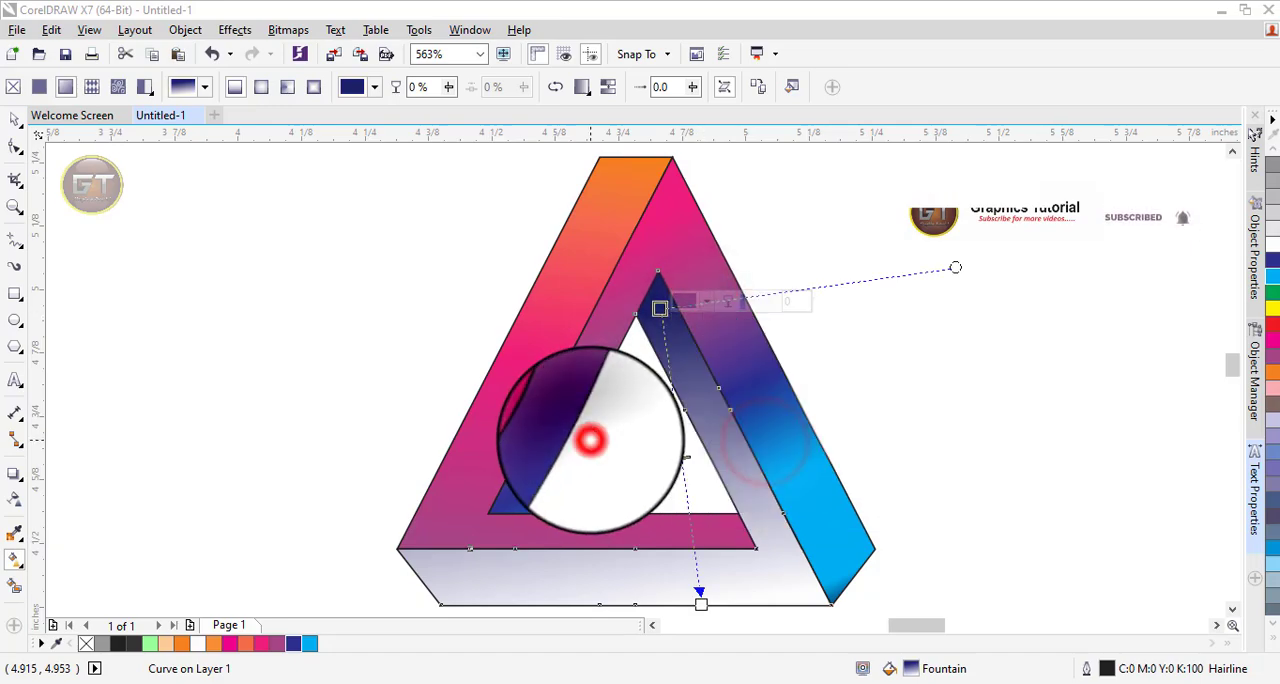
double_click(671, 390)
click(293, 645)
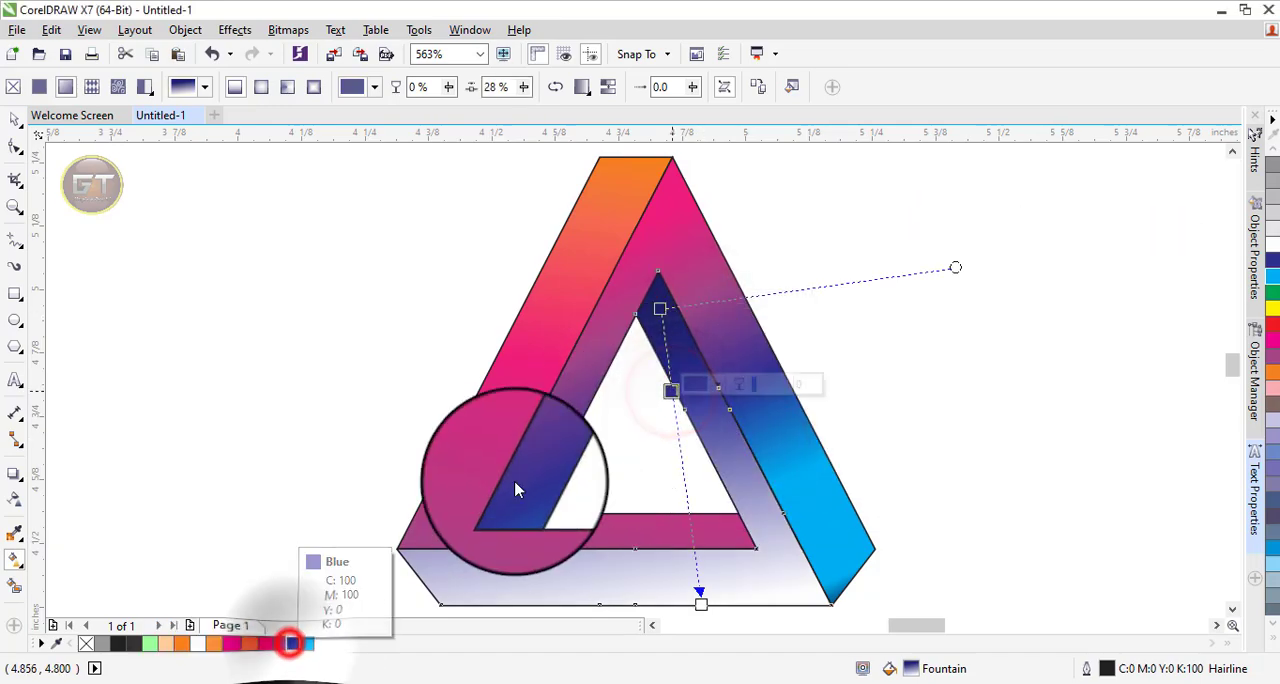
Angle the third band's gradient toward the lower left of its bottom edge and set its end colour to purple.
click(667, 386)
drag(700, 603, 620, 591)
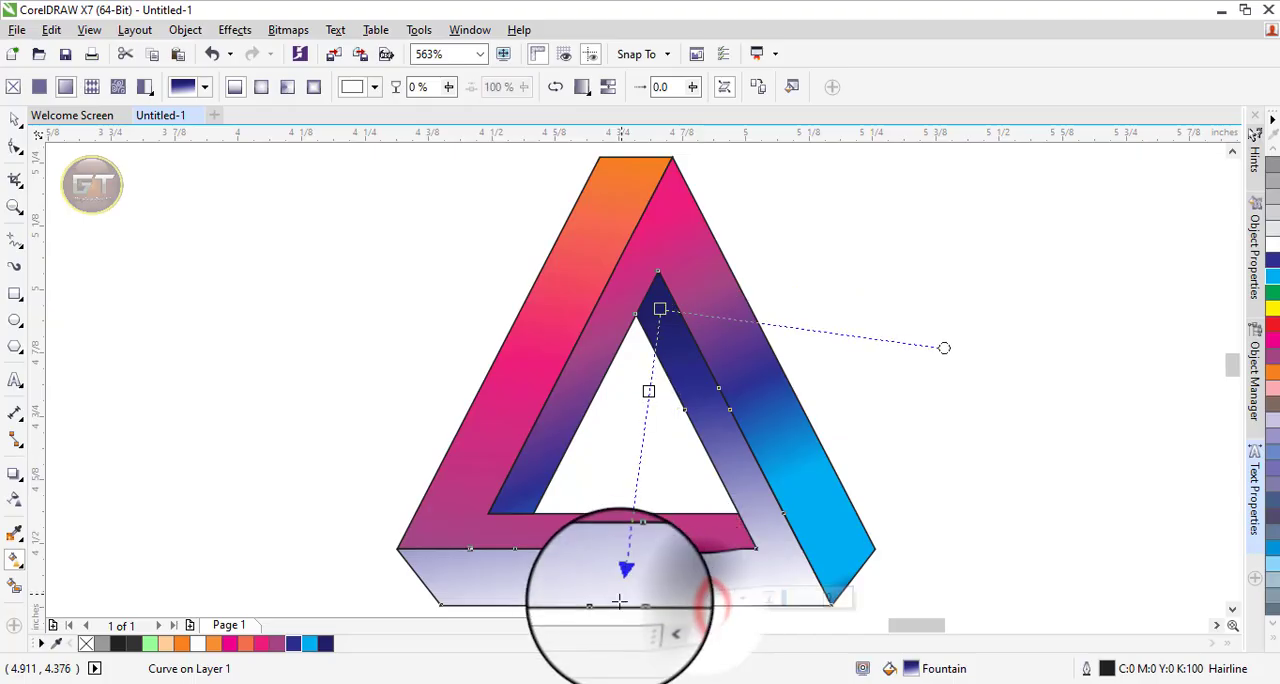
click(1272, 355)
drag(617, 594, 543, 612)
scroll(542, 610, down, 1)
drag(1228, 357, 1228, 373)
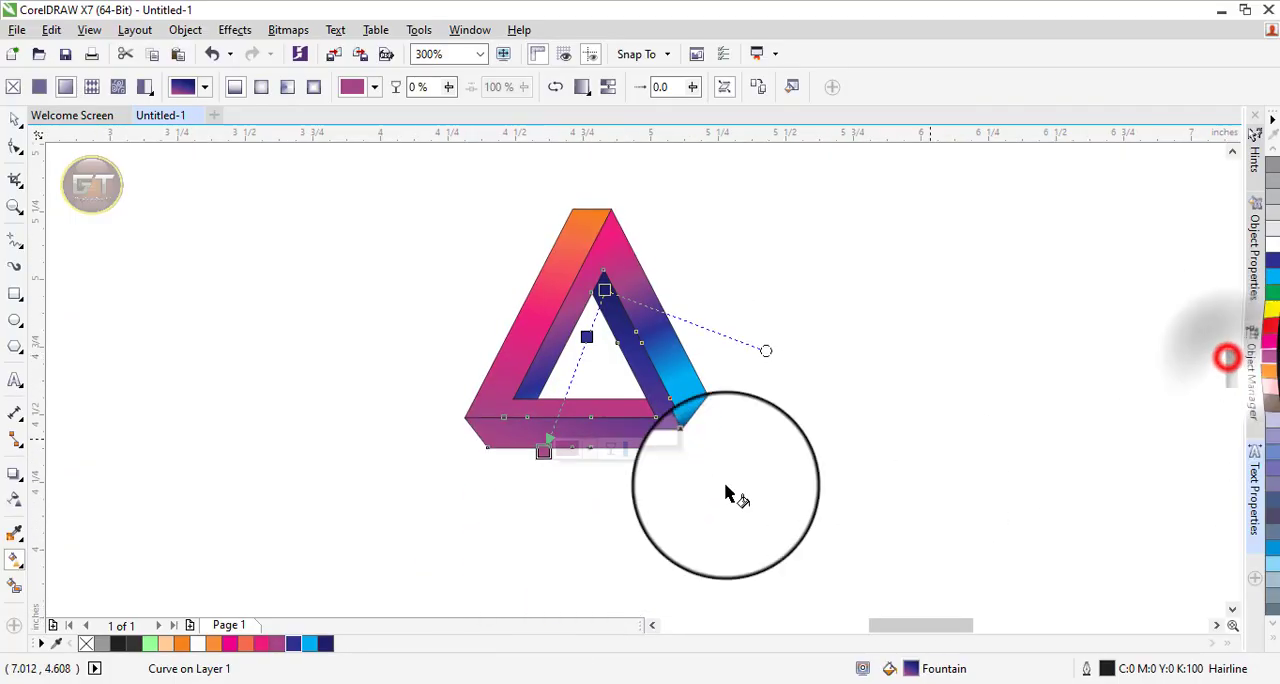
drag(544, 451, 507, 474)
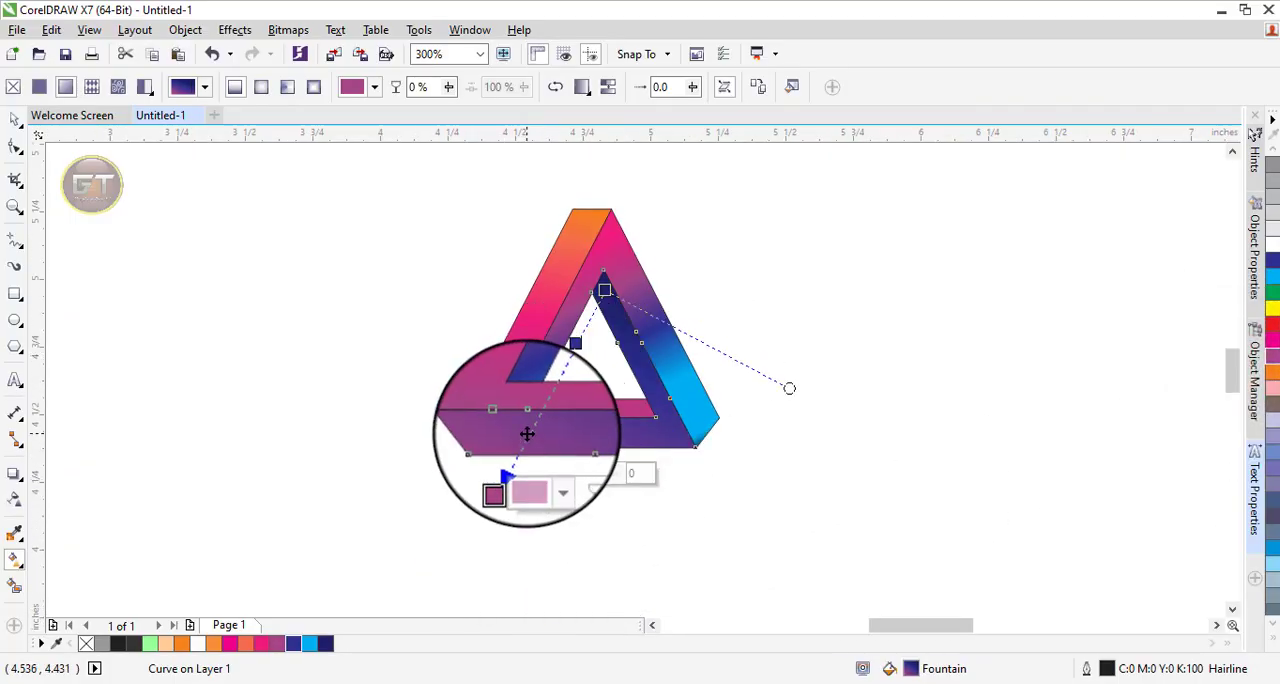
Add a deep navy stop near the end of the third band's gradient and darken its end colour to deep purple.
click(326, 643)
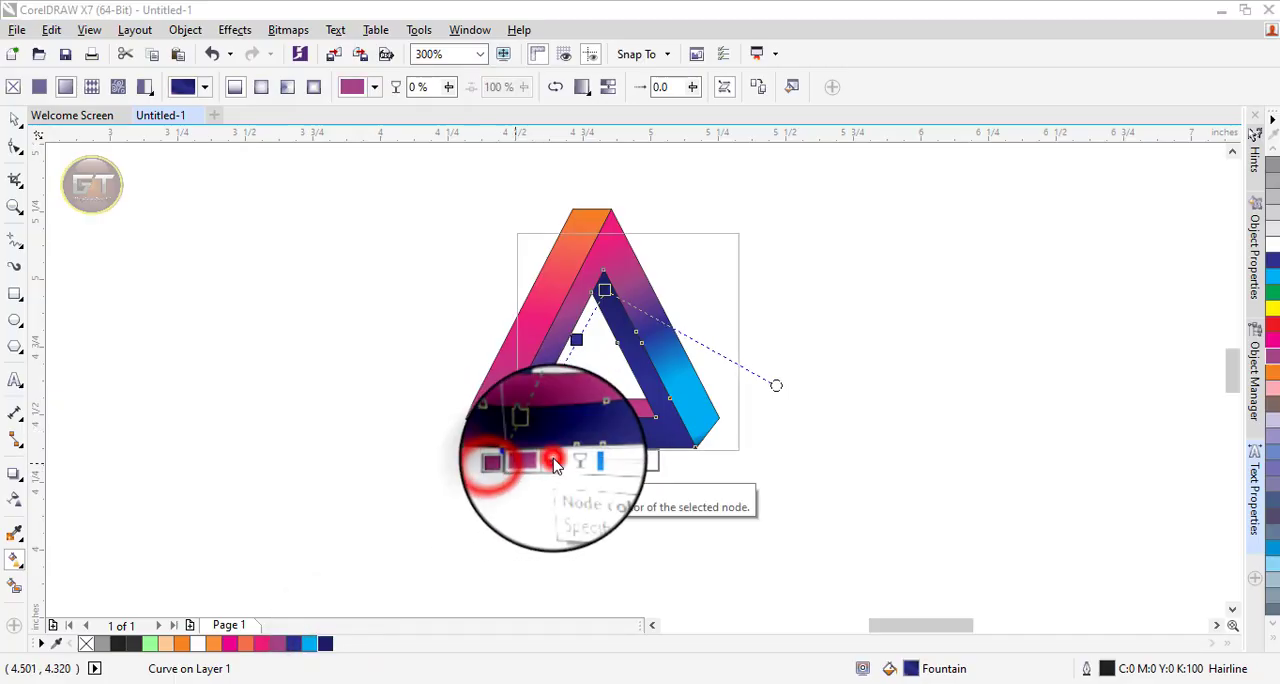
click(540, 459)
click(663, 306)
click(620, 358)
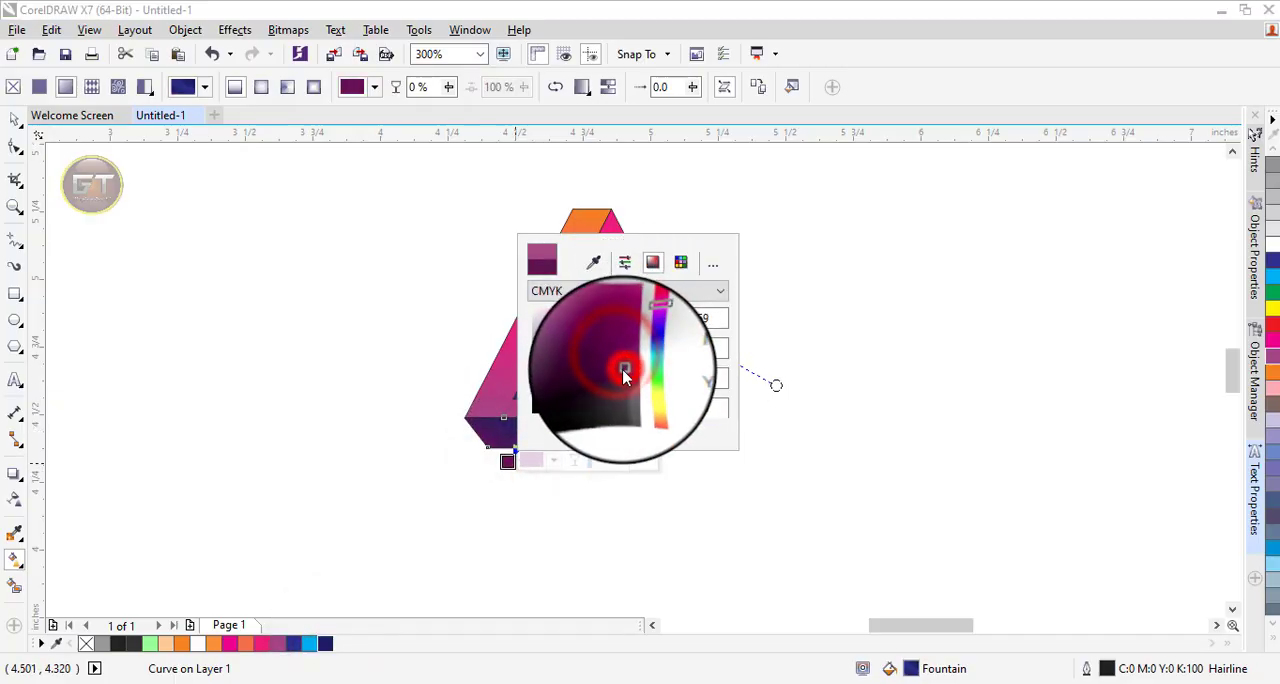
click(380, 480)
click(508, 458)
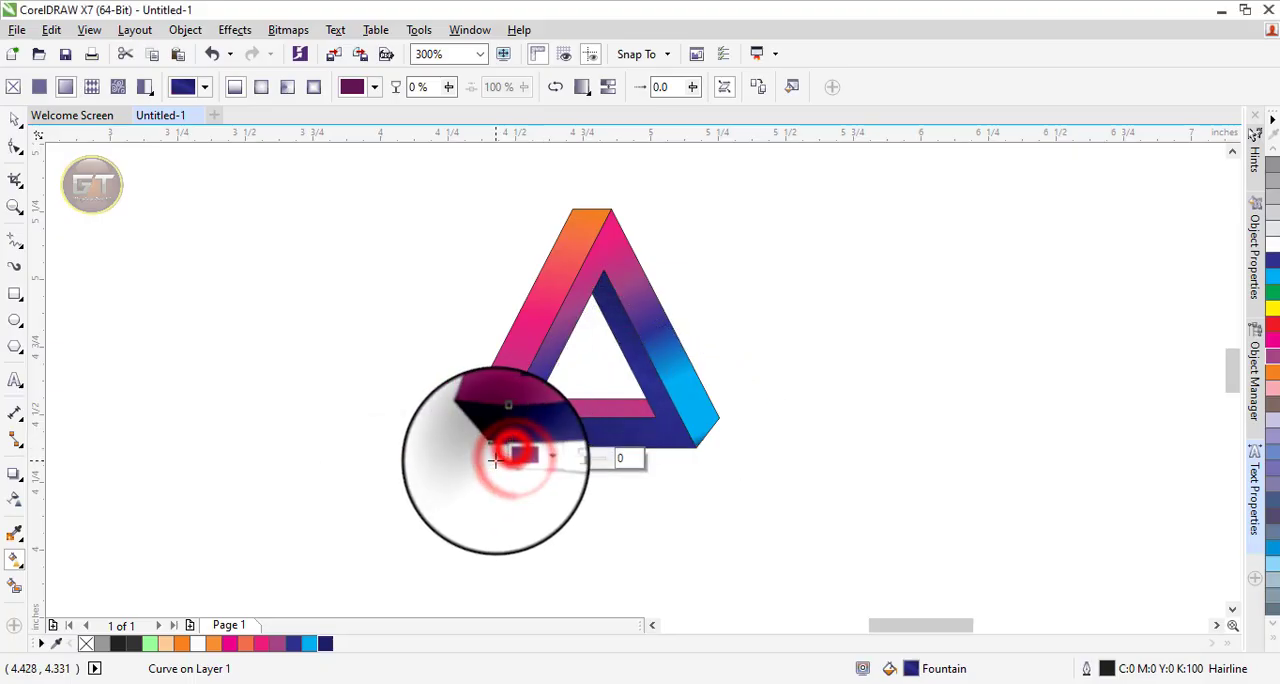
Move the third band's dark blue stop to about 50% and darken the gradient's start colour to a deeper navy.
drag(495, 459, 550, 375)
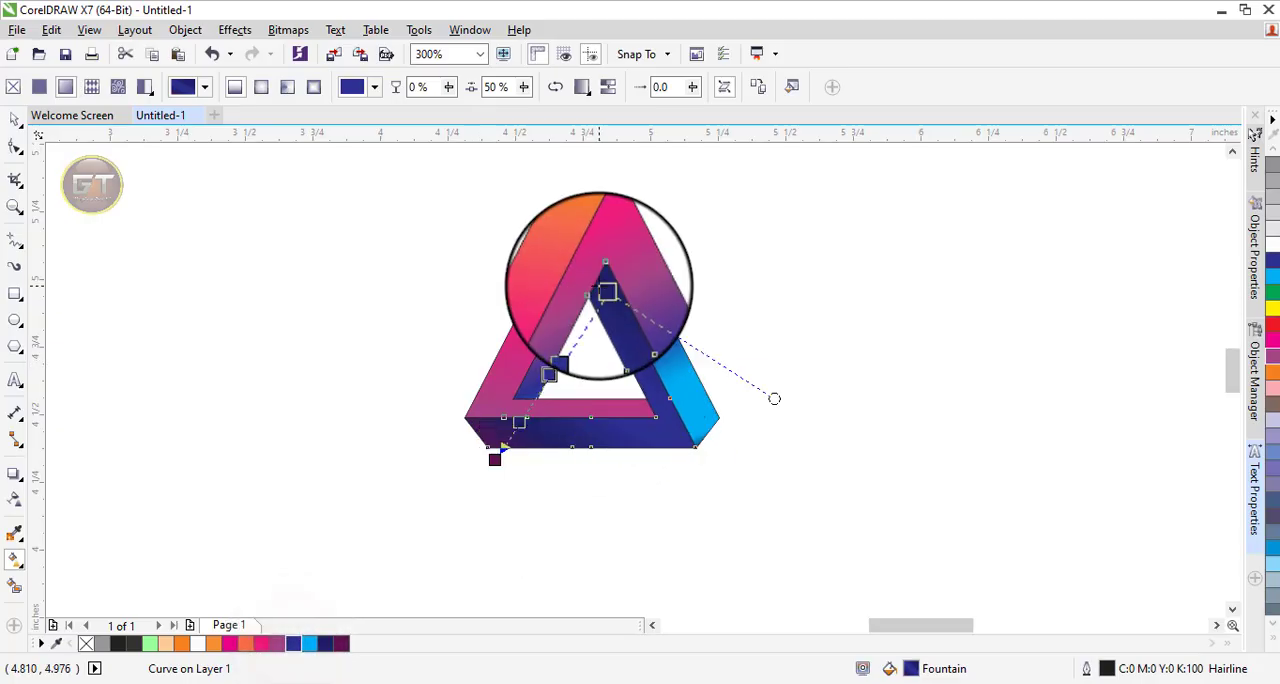
drag(603, 287, 599, 298)
click(641, 298)
click(686, 443)
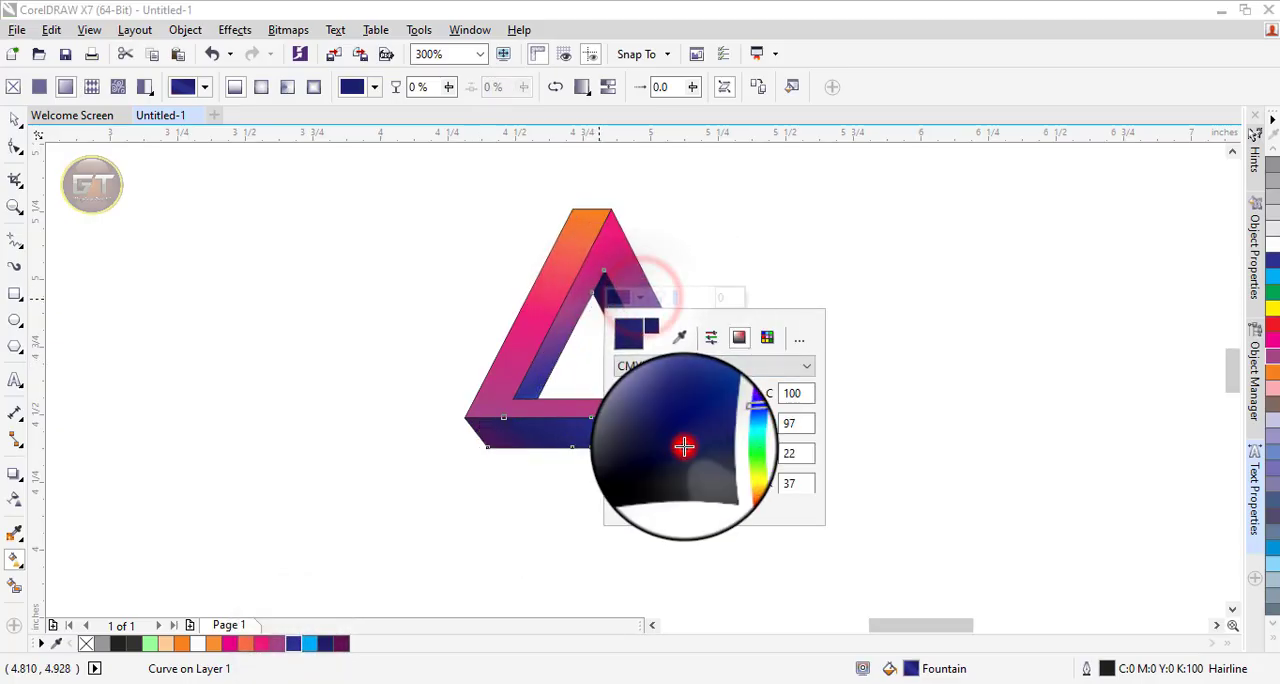
click(409, 329)
drag(778, 309, 670, 357)
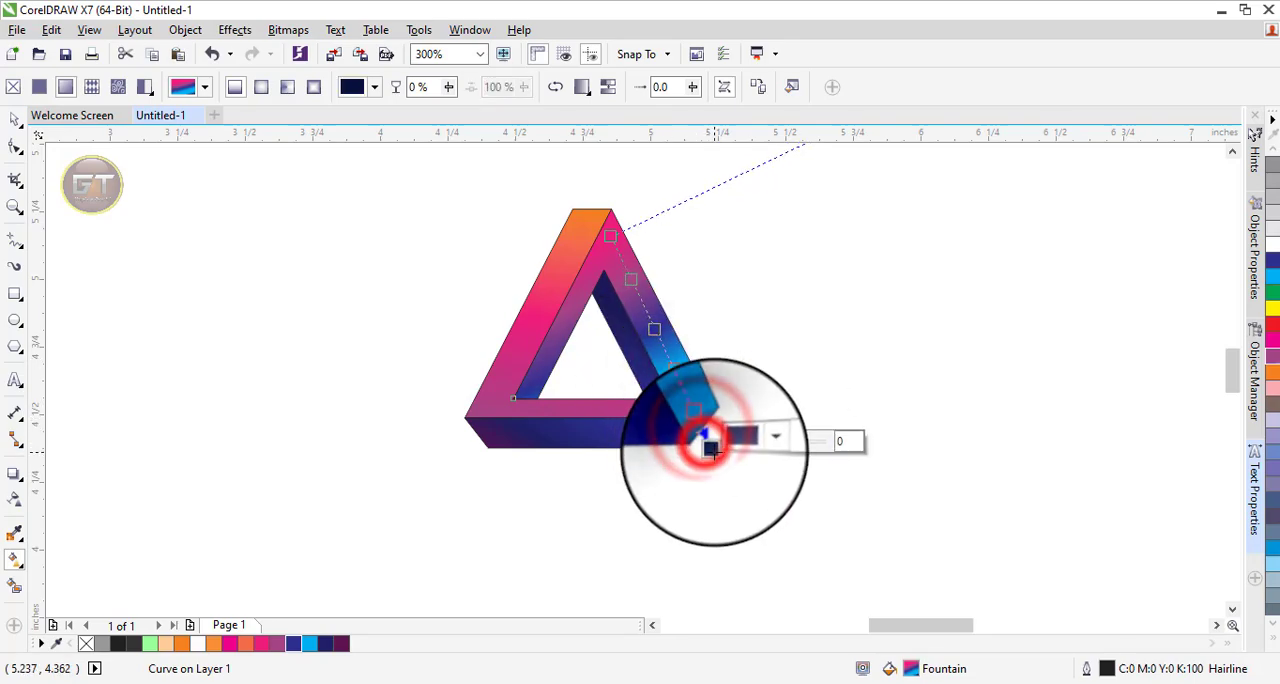
click(765, 292)
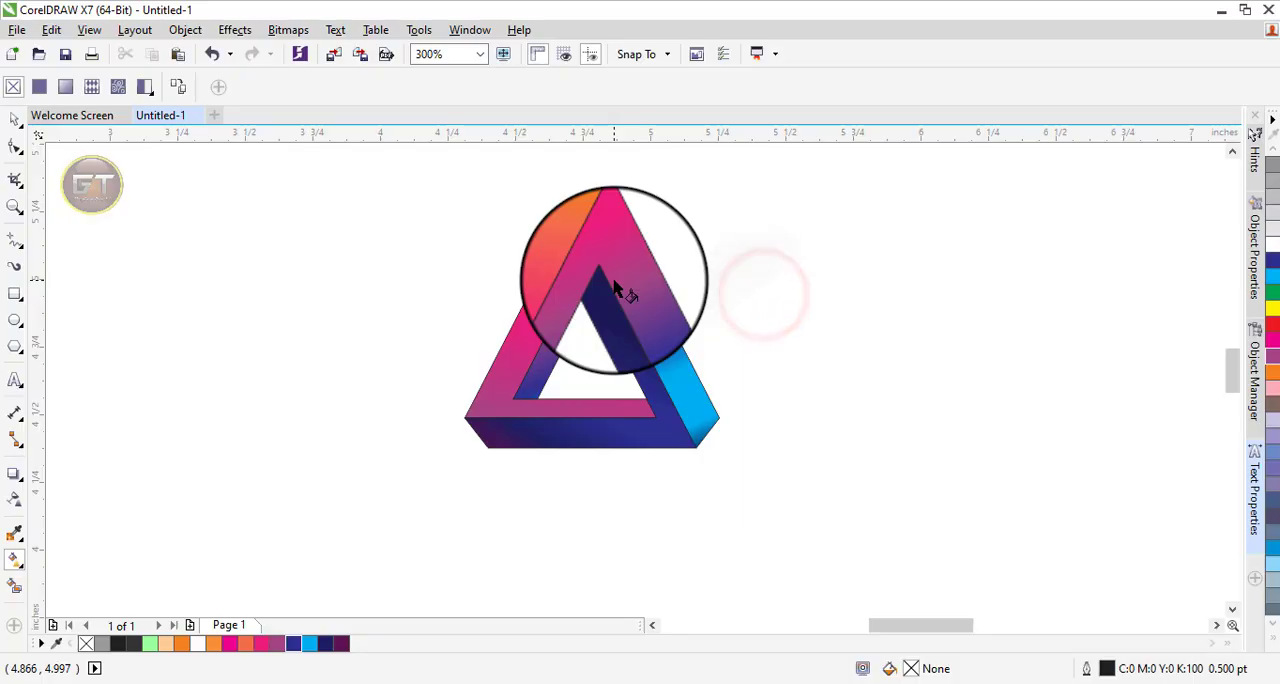
Select all three bands and convert their outlines to objects.
click(14, 119)
click(327, 256)
key(F4)
click(932, 321)
scroll(932, 321, down, 1)
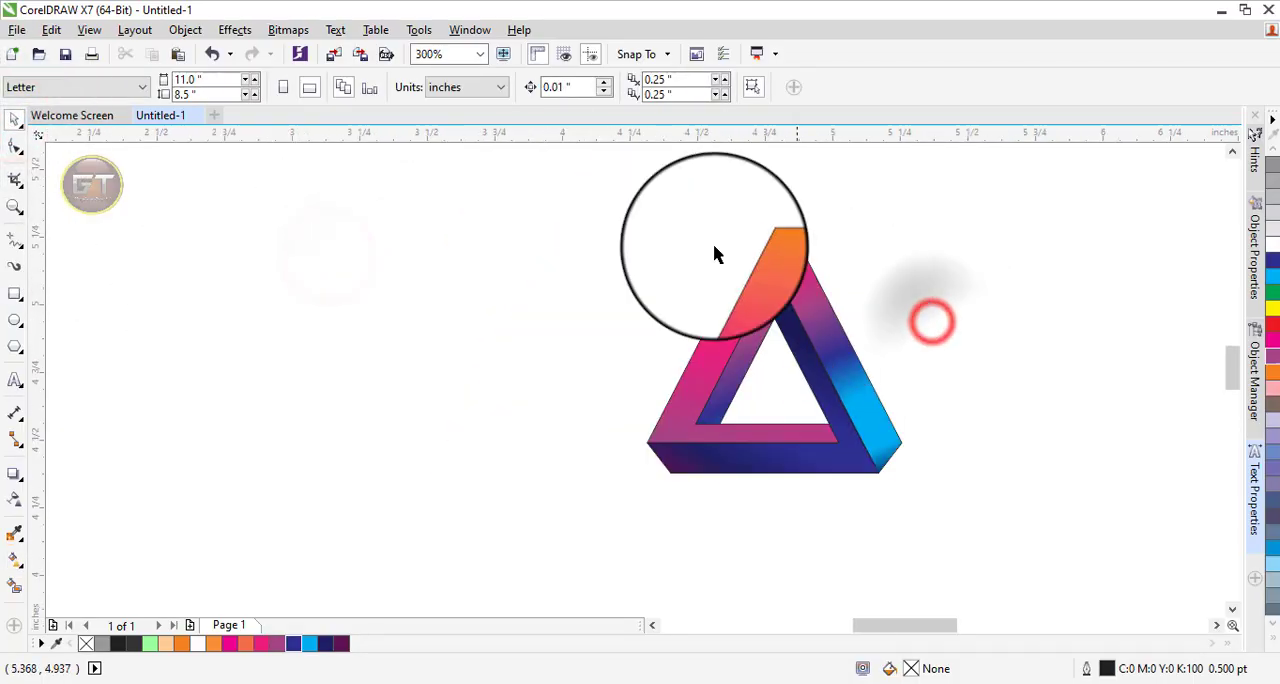
drag(542, 170, 994, 552)
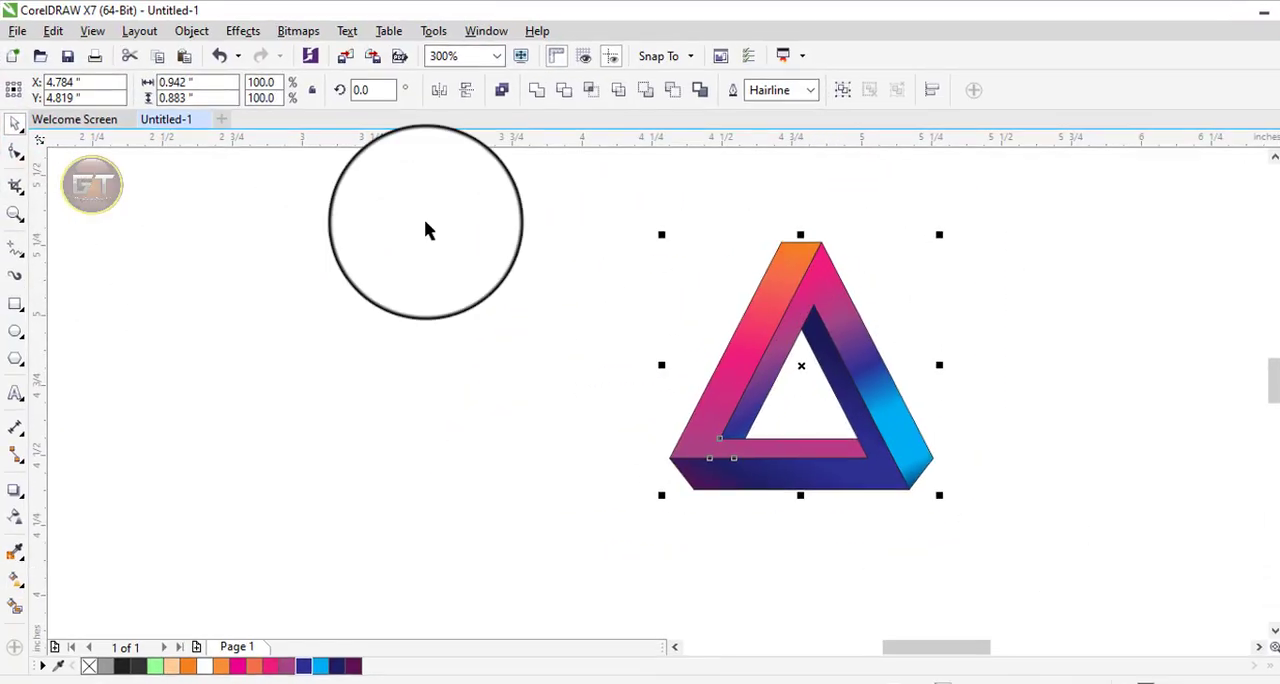
click(181, 30)
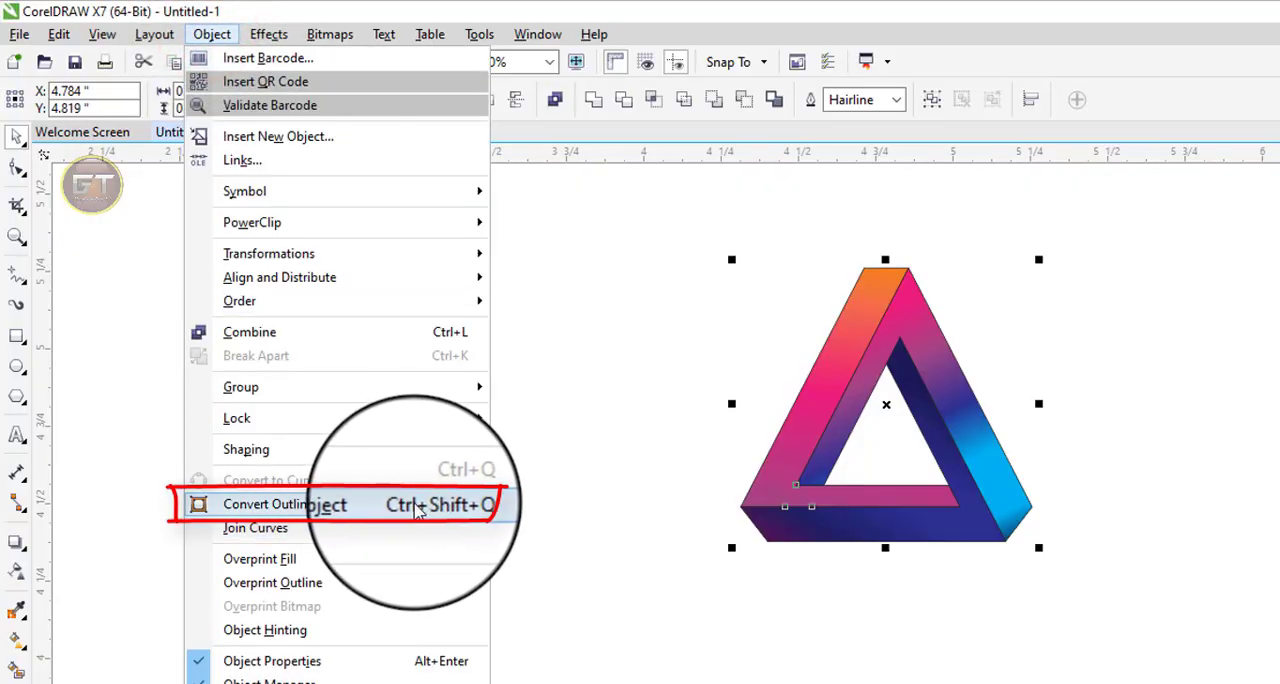
click(300, 504)
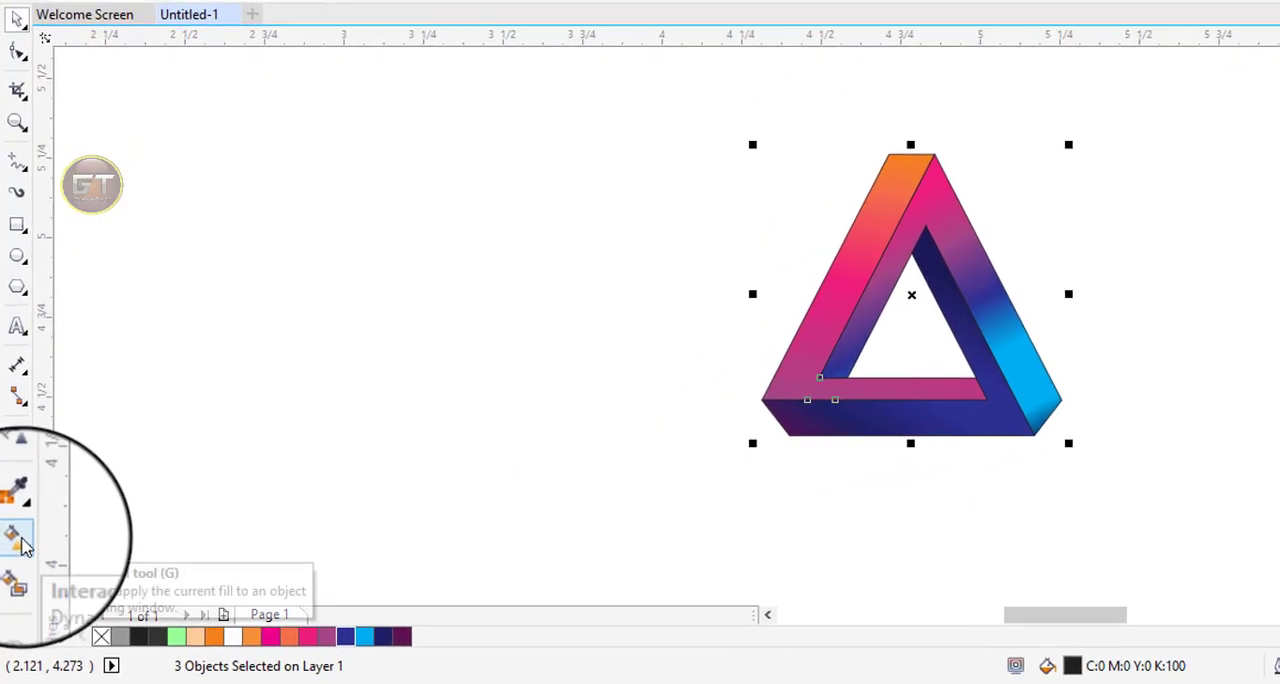
Apply a top-to-bottom linear fountain fill to the outline objects, with a white start and a pink stop at about 21%.
click(15, 558)
drag(784, 228, 735, 478)
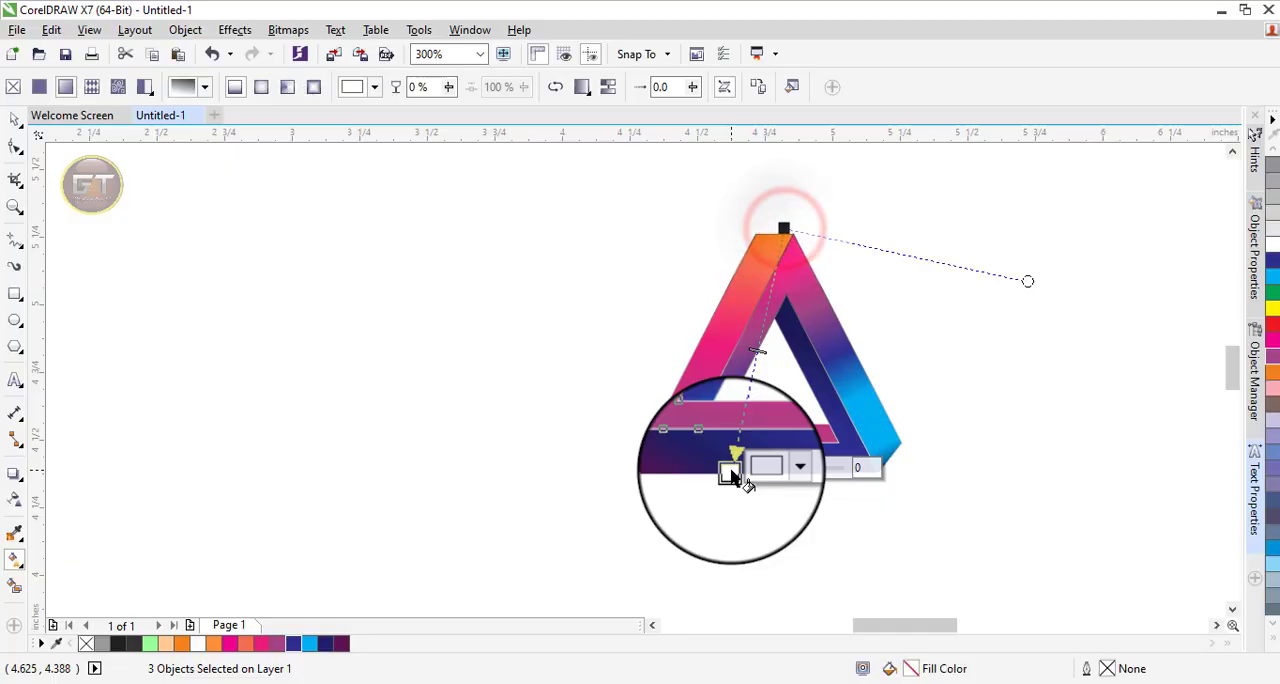
click(784, 229)
click(312, 645)
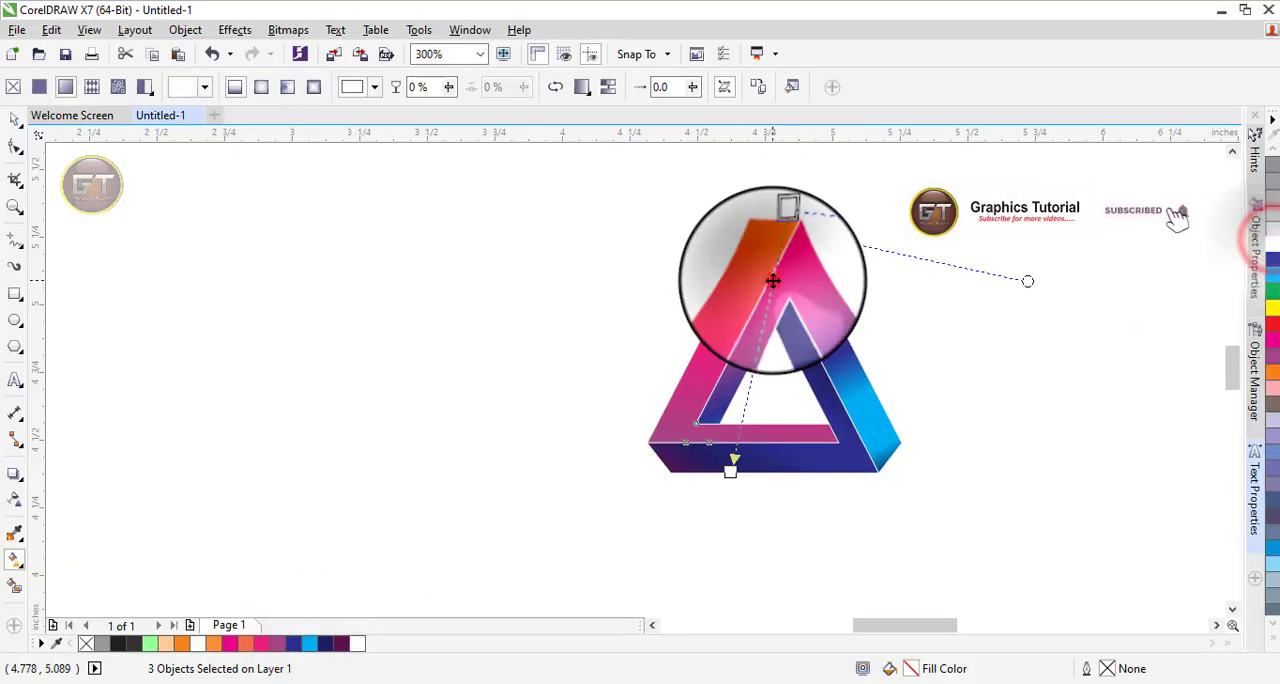
click(773, 281)
click(229, 643)
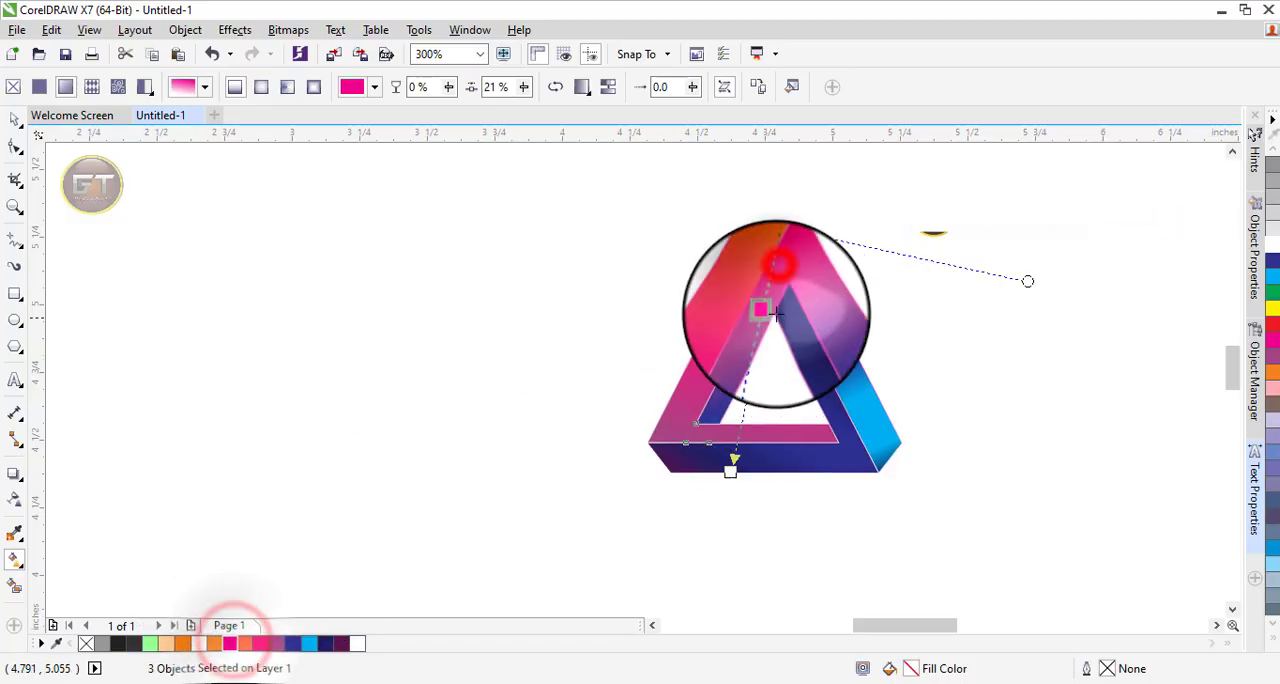
Reposition the outline gradient's end near the bottom edge and add a dark blue stop shortly before it.
scroll(772, 226, up, 3)
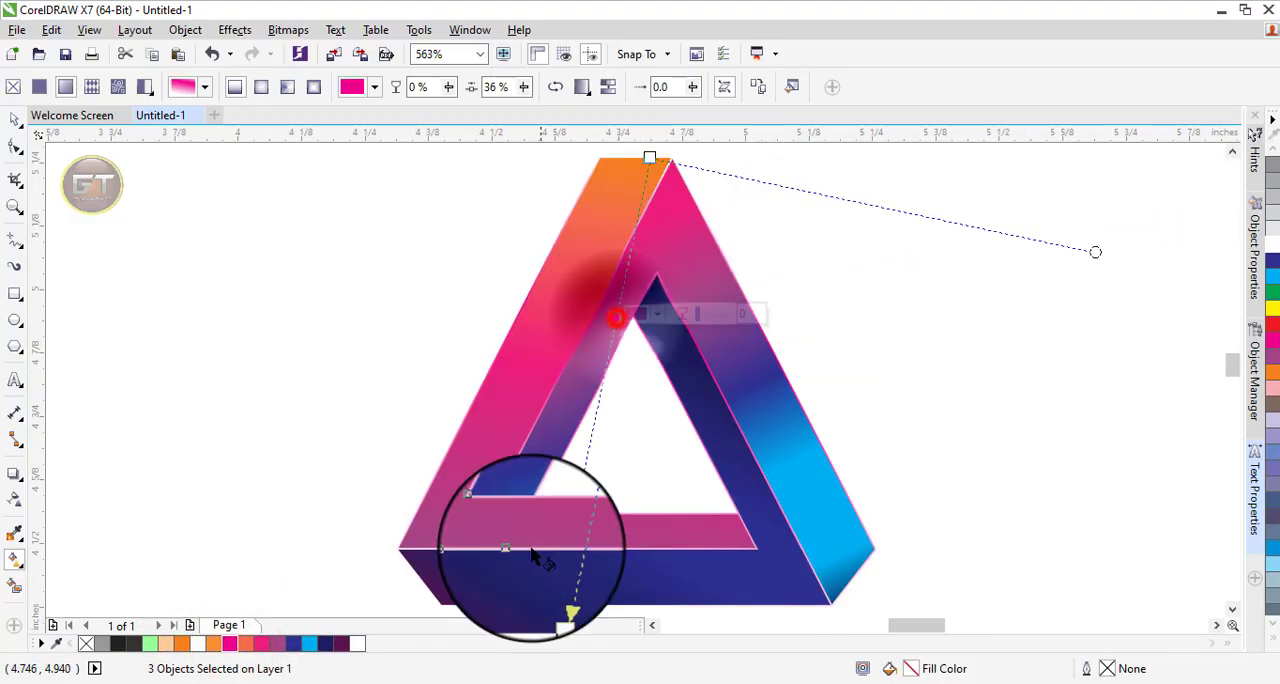
click(550, 605)
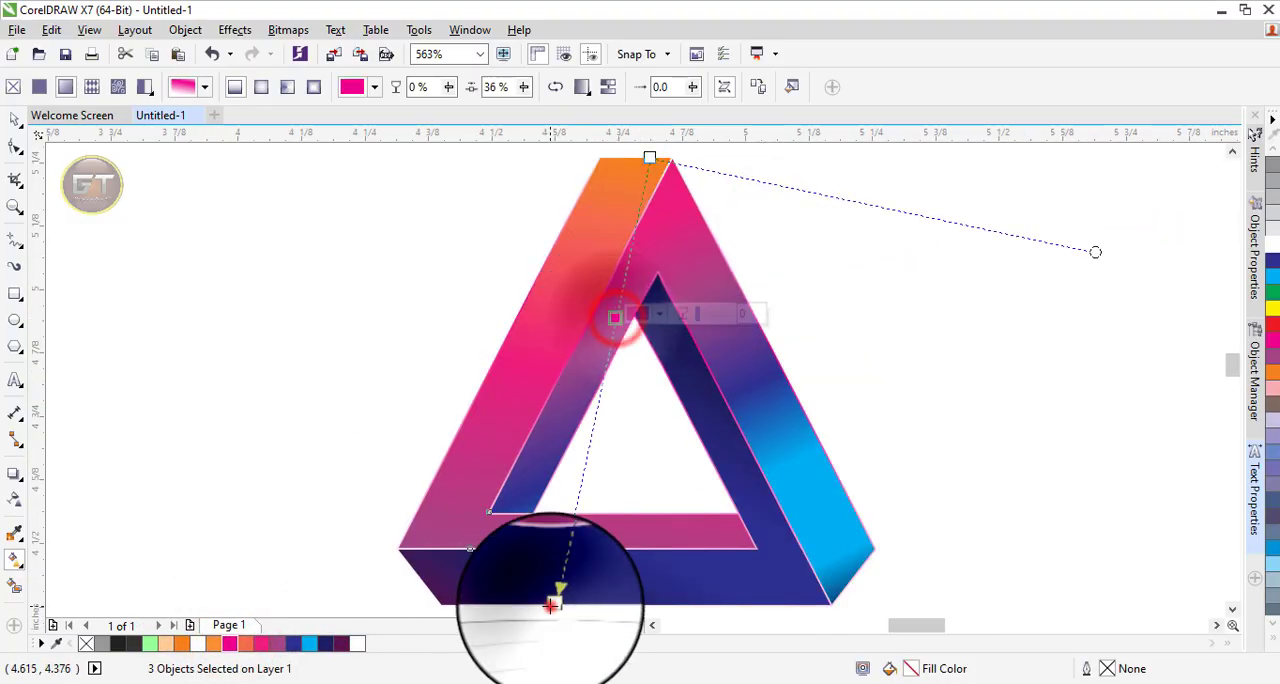
double_click(564, 526)
click(301, 644)
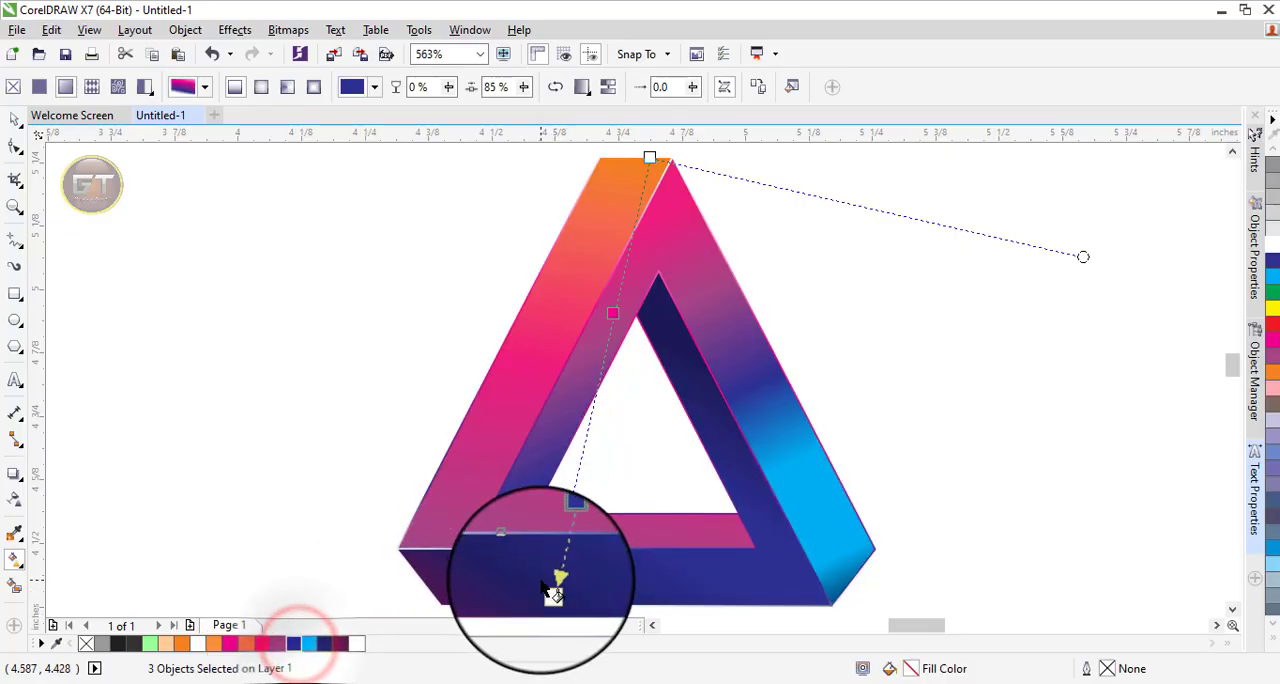
drag(566, 526, 573, 493)
Shift the outline gradient's pink stop to about 40% and move its end toward the centre of the bottom band.
drag(617, 314, 616, 333)
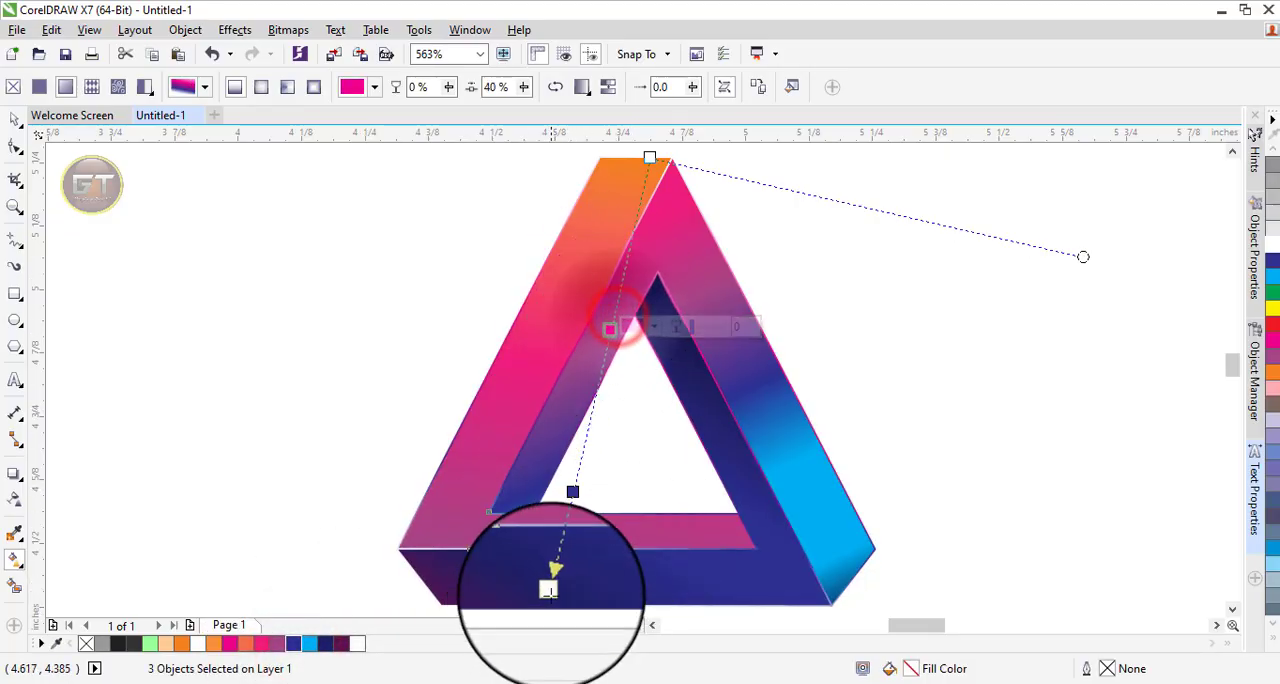
drag(549, 591, 608, 583)
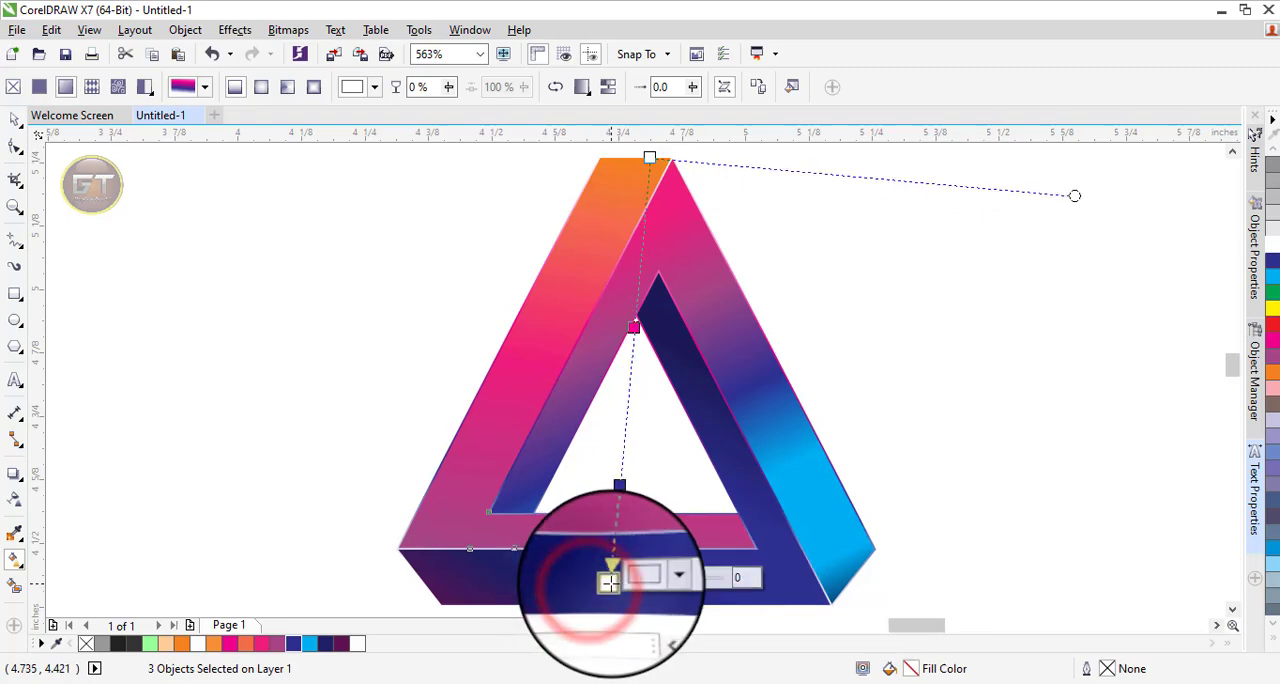
click(15, 118)
click(160, 268)
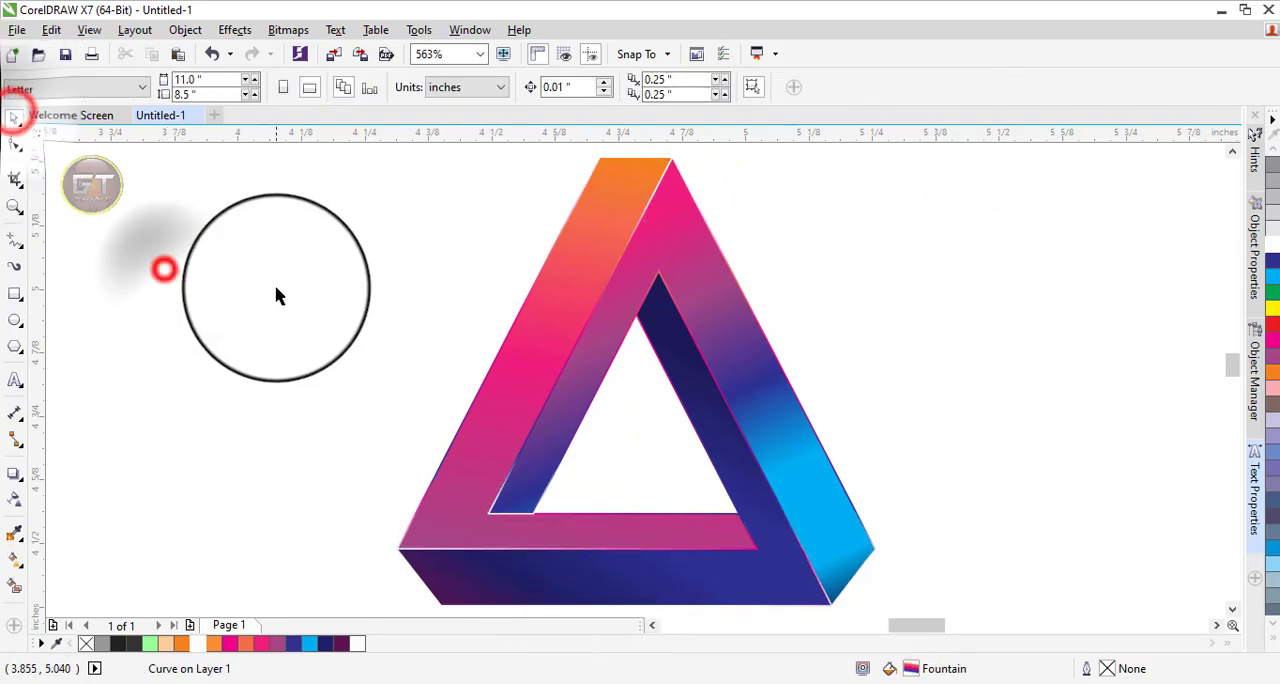
scroll(277, 295, down, 3)
scroll(277, 295, up, 3)
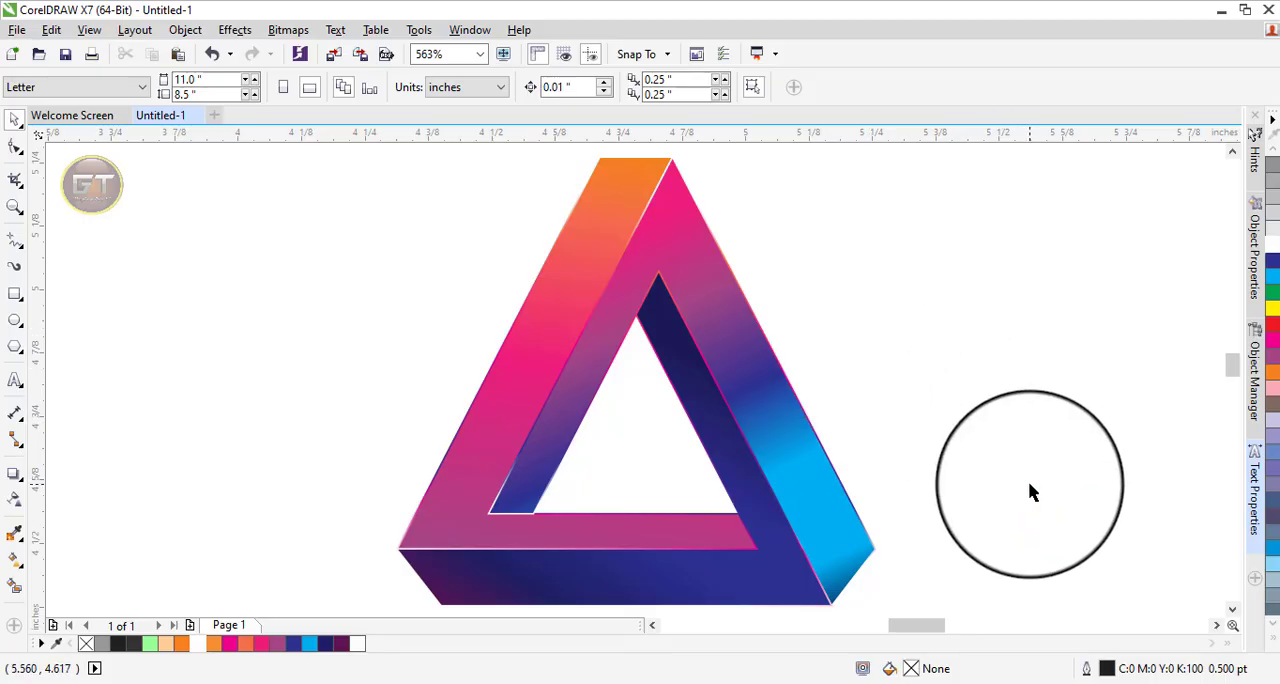
Draw a flat ellipse about 0.729 in wide and 0.033 in high just below the triangle.
scroll(1028, 481, down, 3)
drag(1230, 360, 1237, 387)
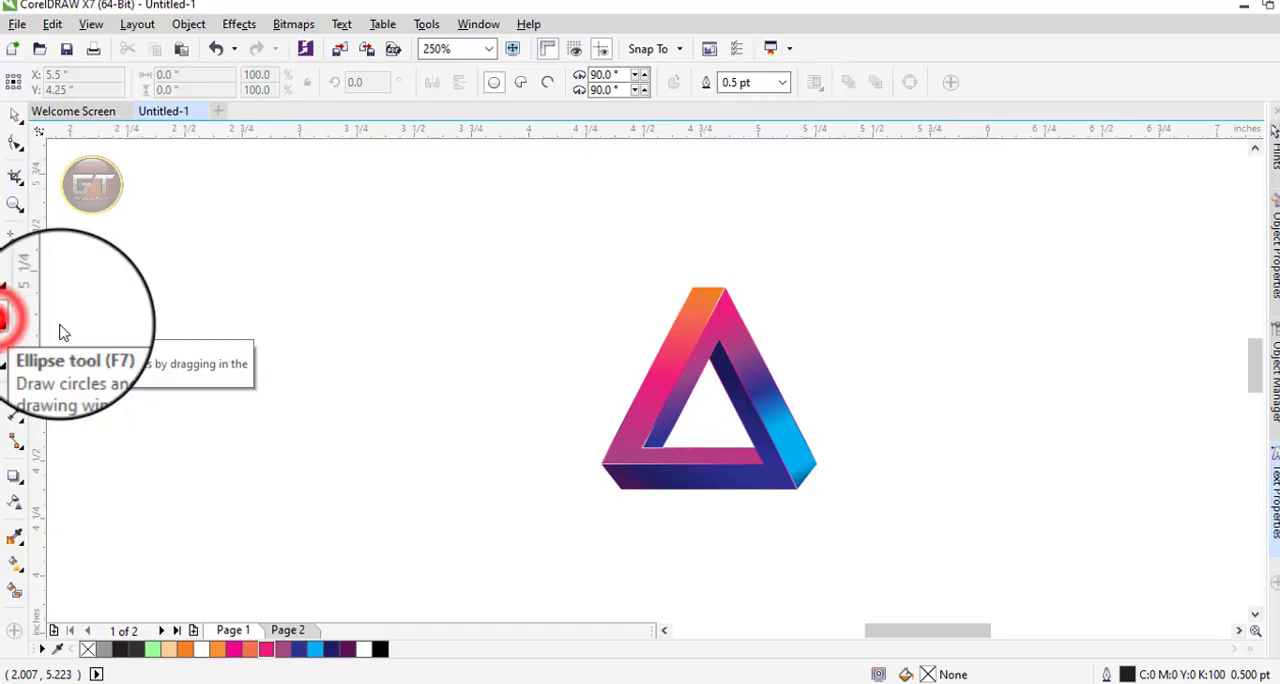
click(18, 317)
drag(760, 546, 969, 553)
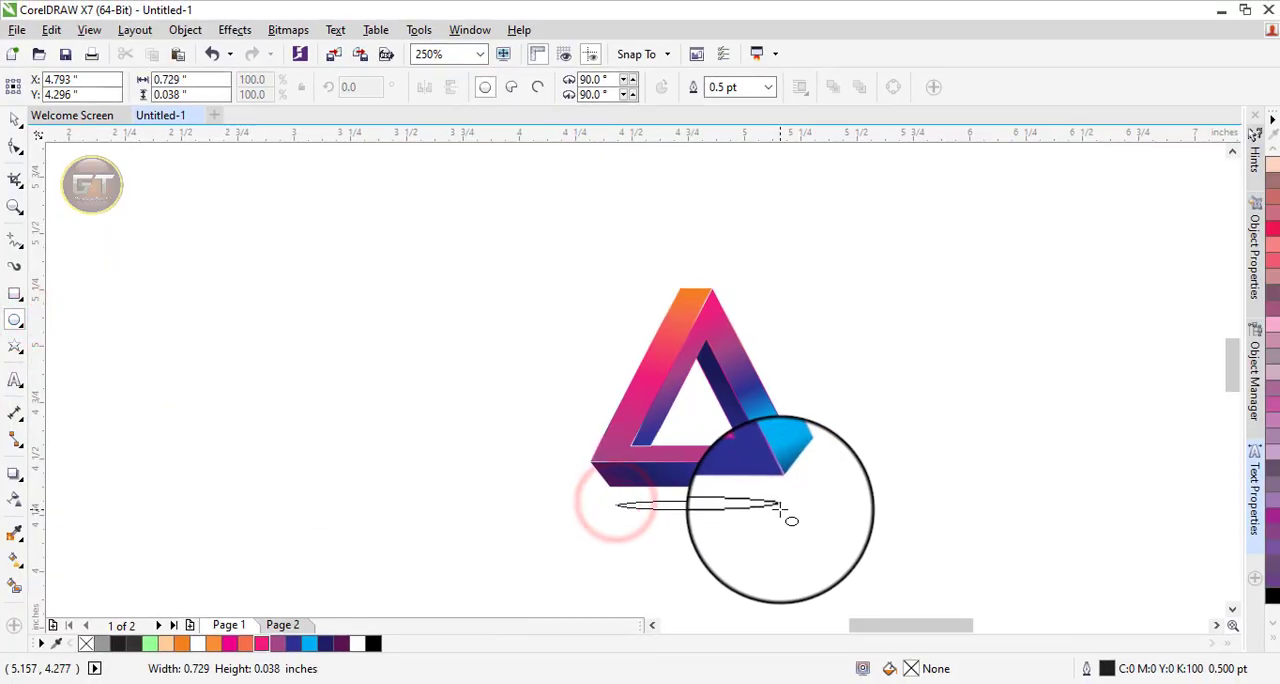
drag(787, 505, 787, 505)
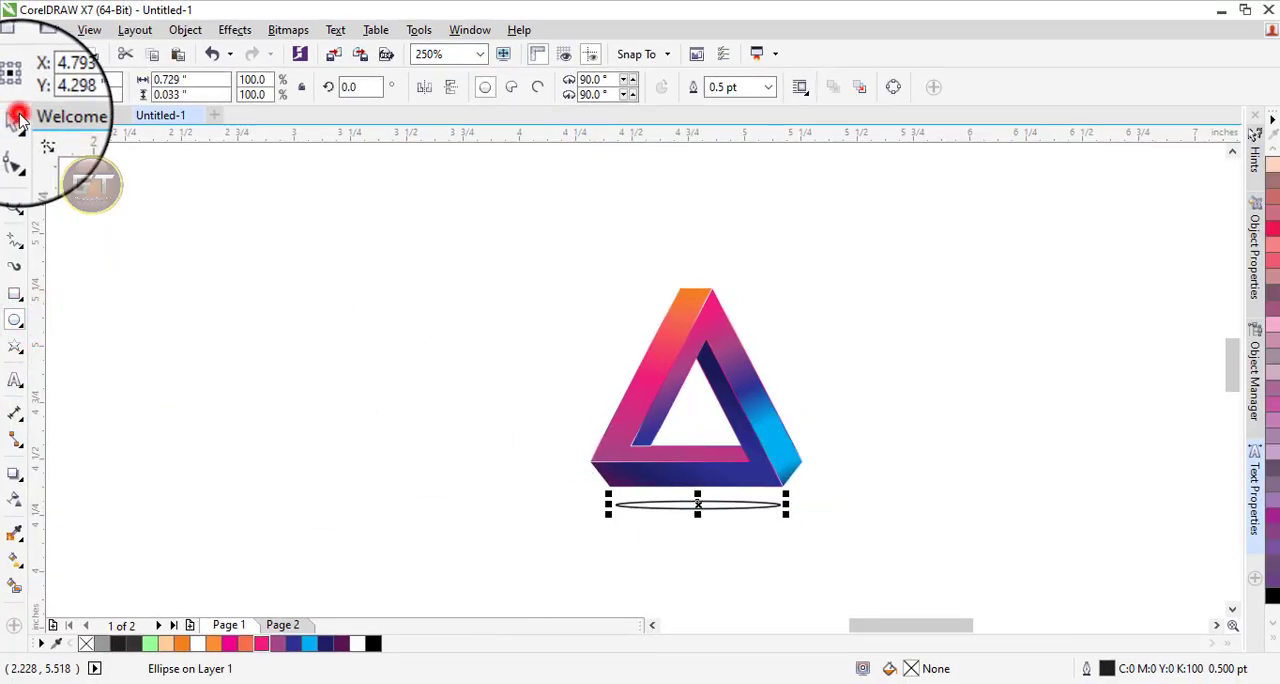
Fill the ellipse with black and set its outline width to None.
click(1271, 636)
click(1262, 272)
click(768, 87)
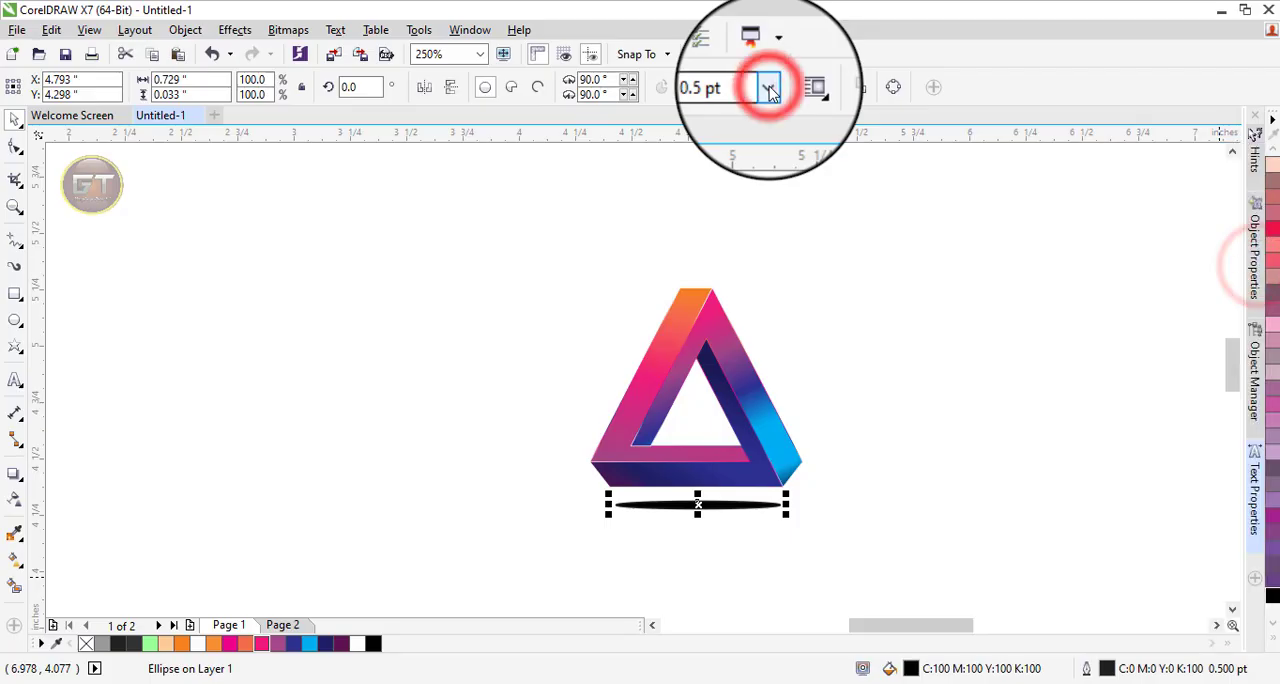
click(749, 104)
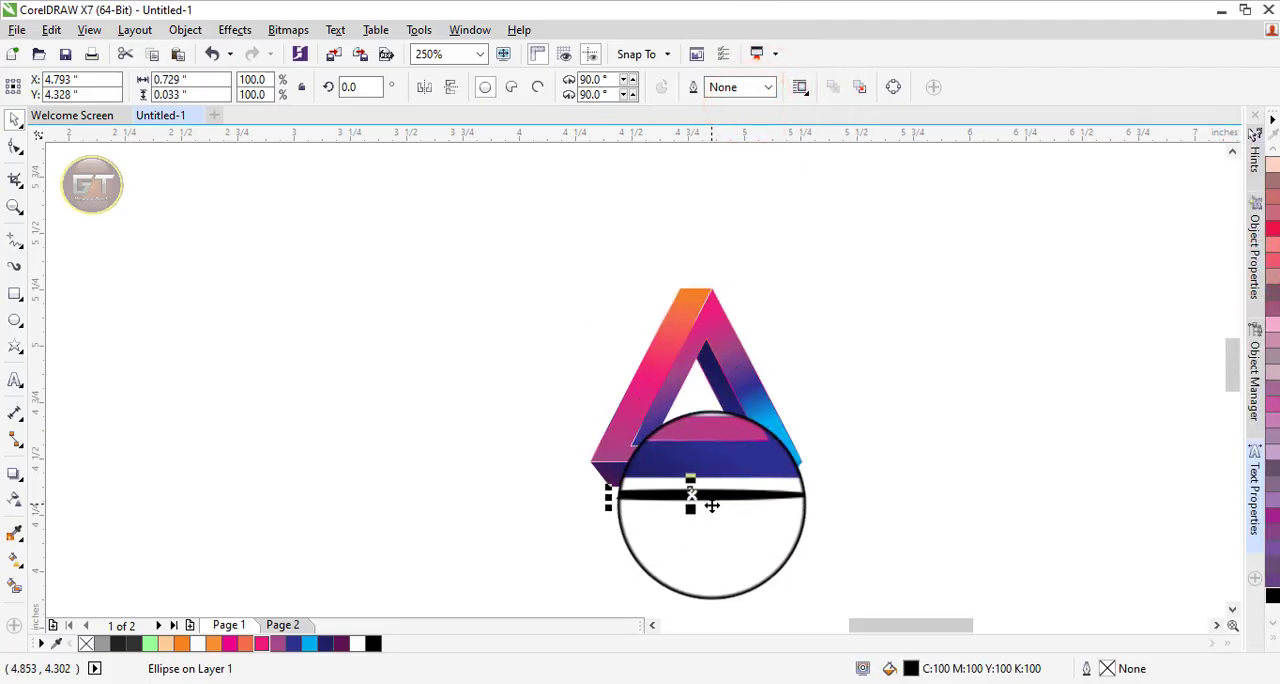
Convert the black ellipse to a 300 dpi CMYK bitmap.
click(286, 29)
click(297, 47)
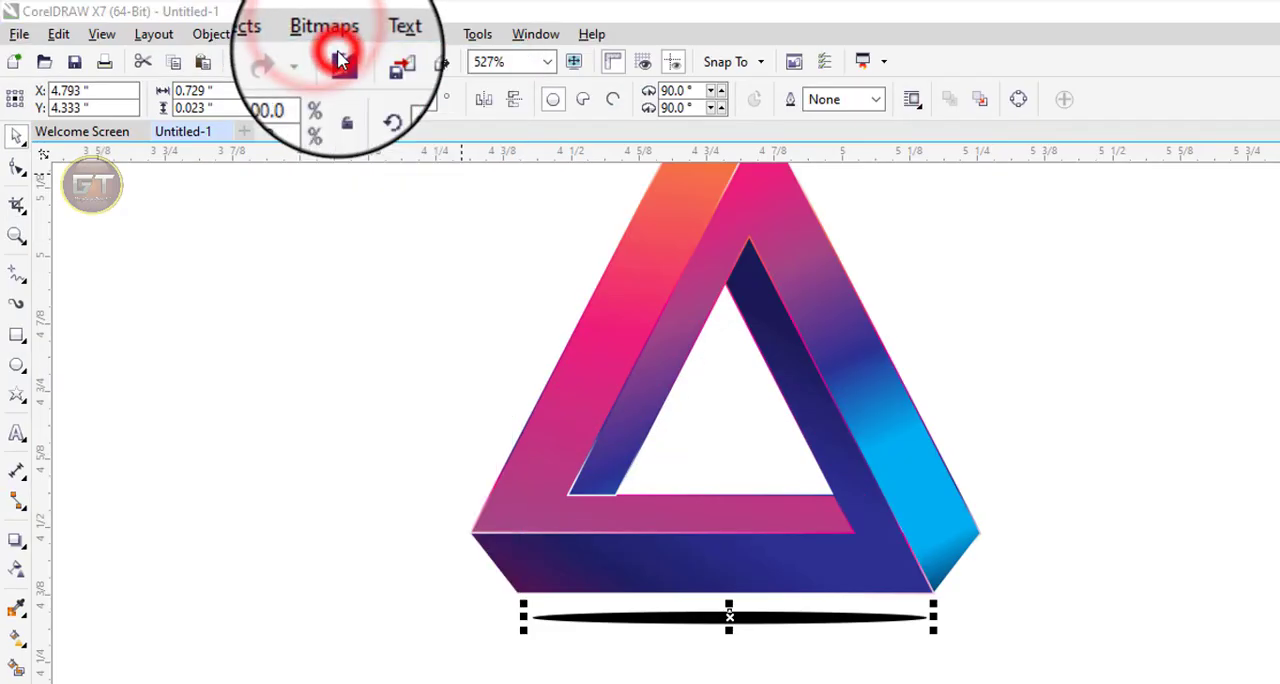
key(Return)
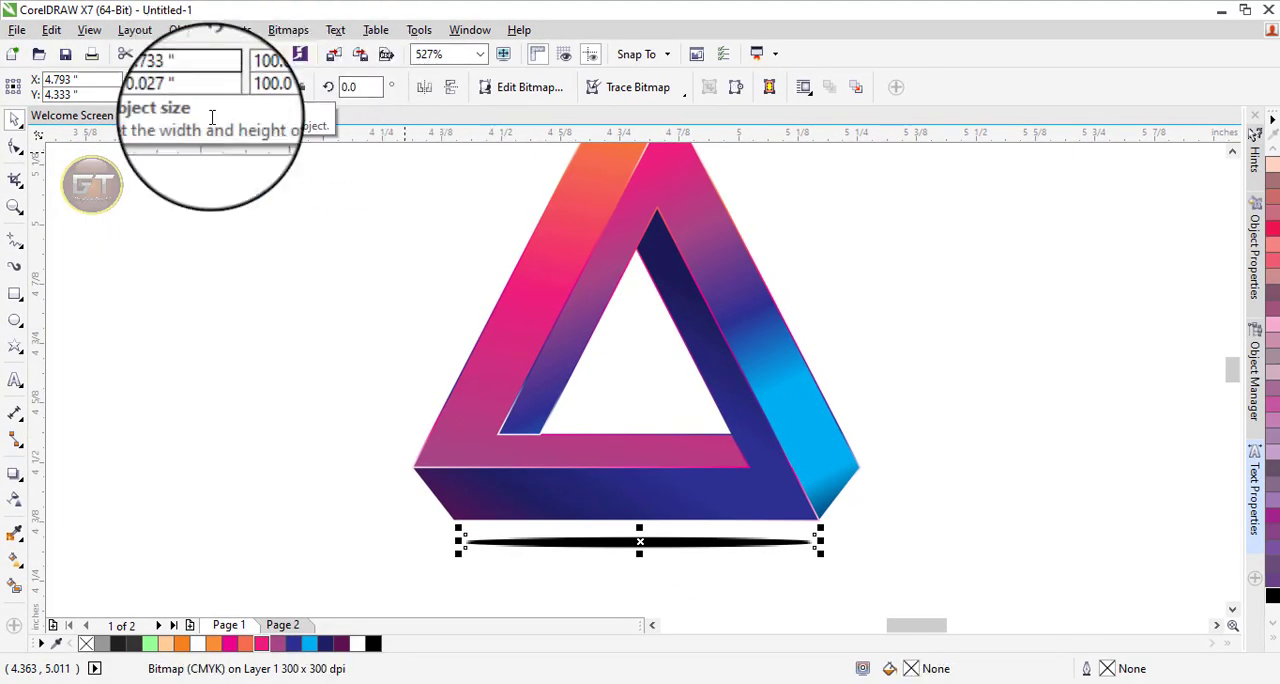
Apply a Gaussian Blur to the ellipse bitmap to form a soft shadow.
click(288, 29)
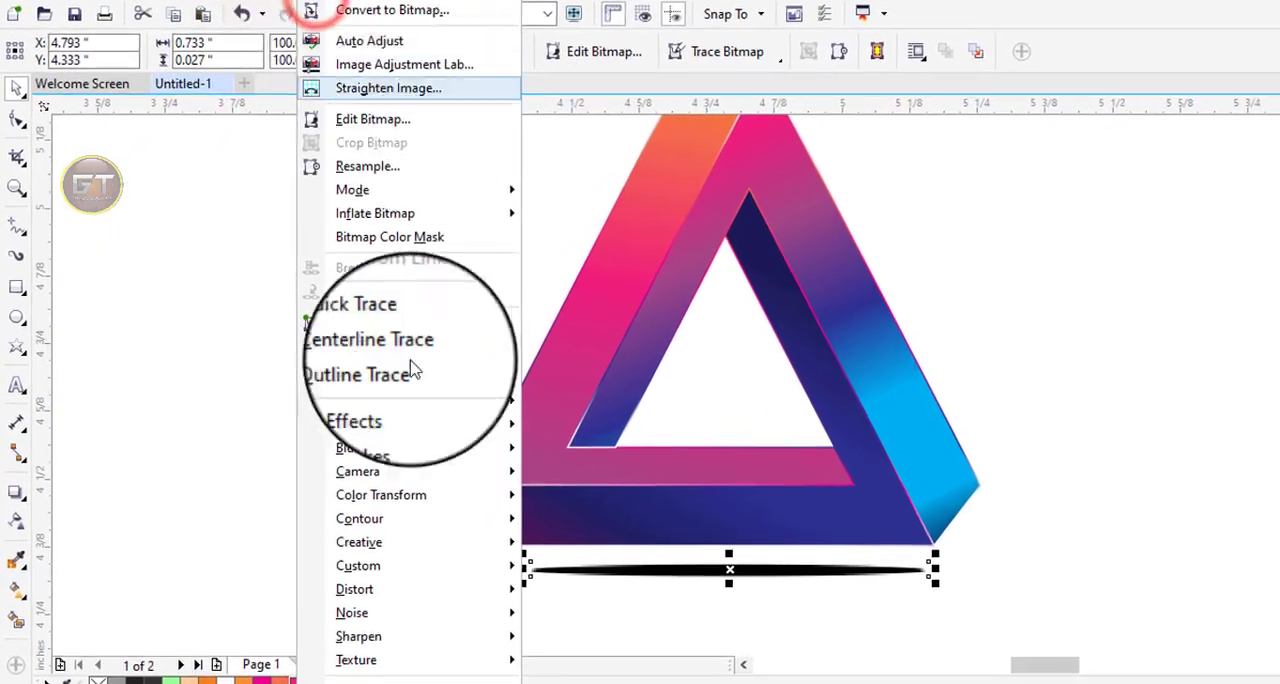
mouse_move(371, 397)
mouse_move(430, 448)
click(590, 472)
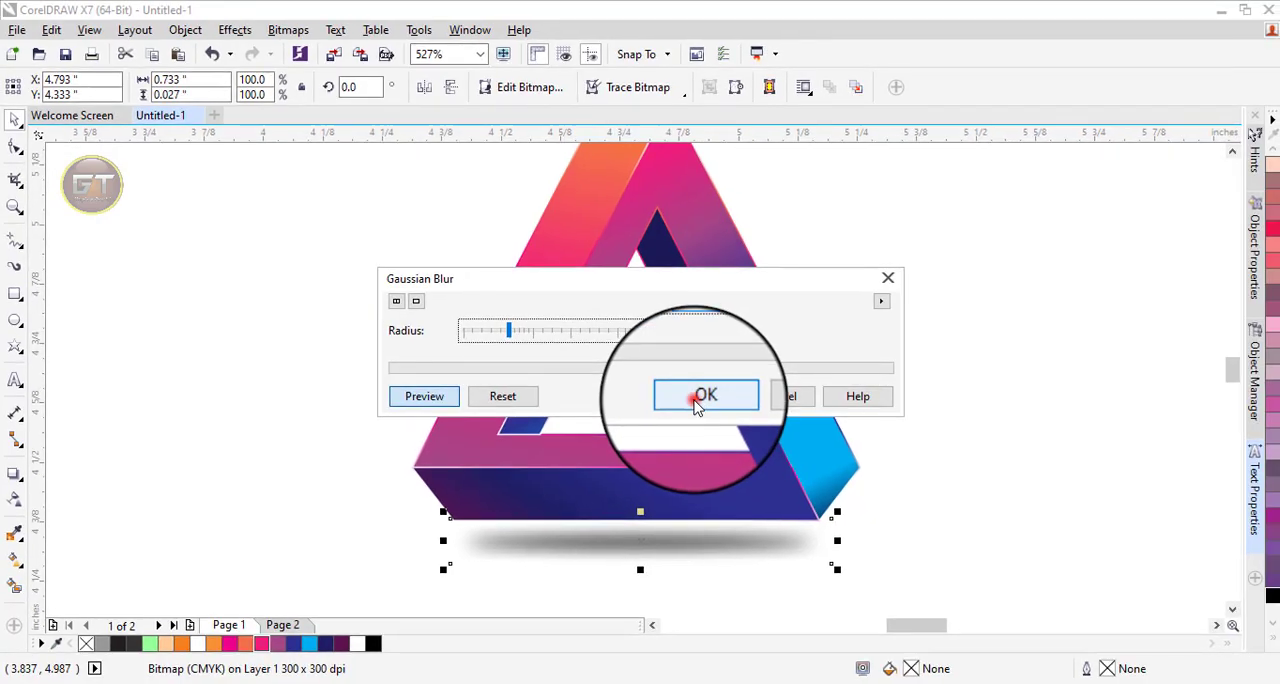
click(703, 397)
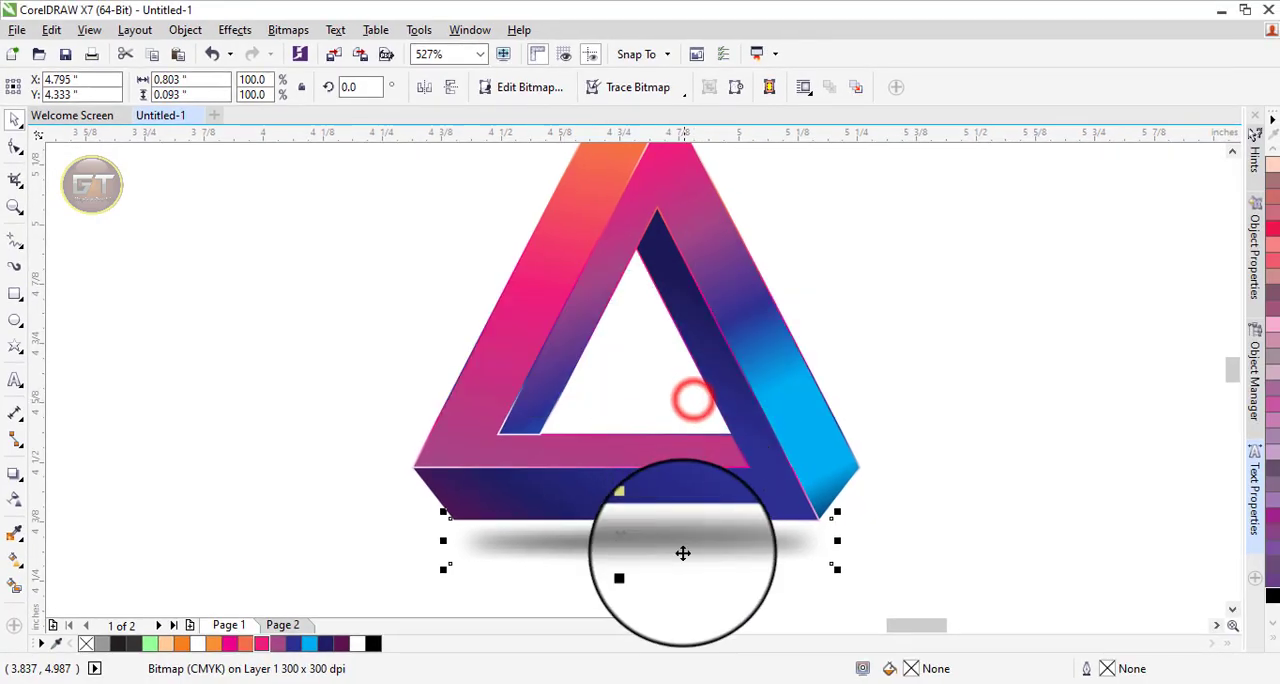
Squash the blurred shadow vertically to about 81.7%, keeping it close under the triangle.
drag(641, 571, 644, 563)
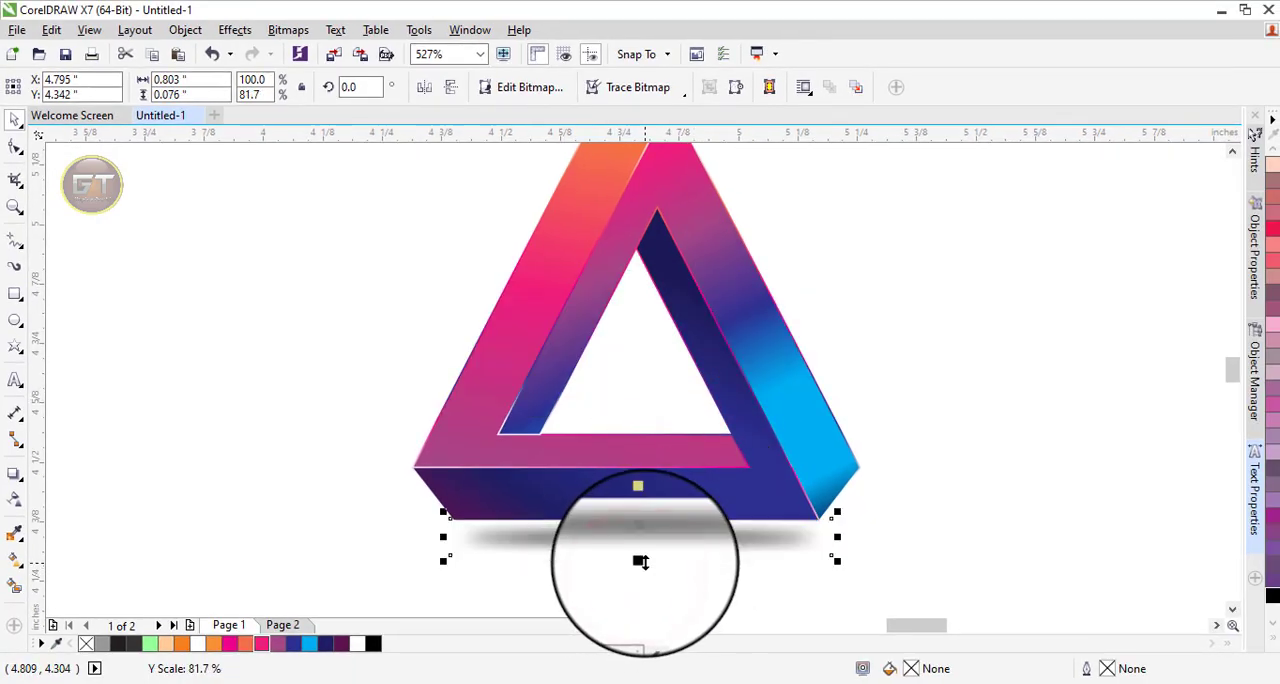
scroll(640, 561, down, 3)
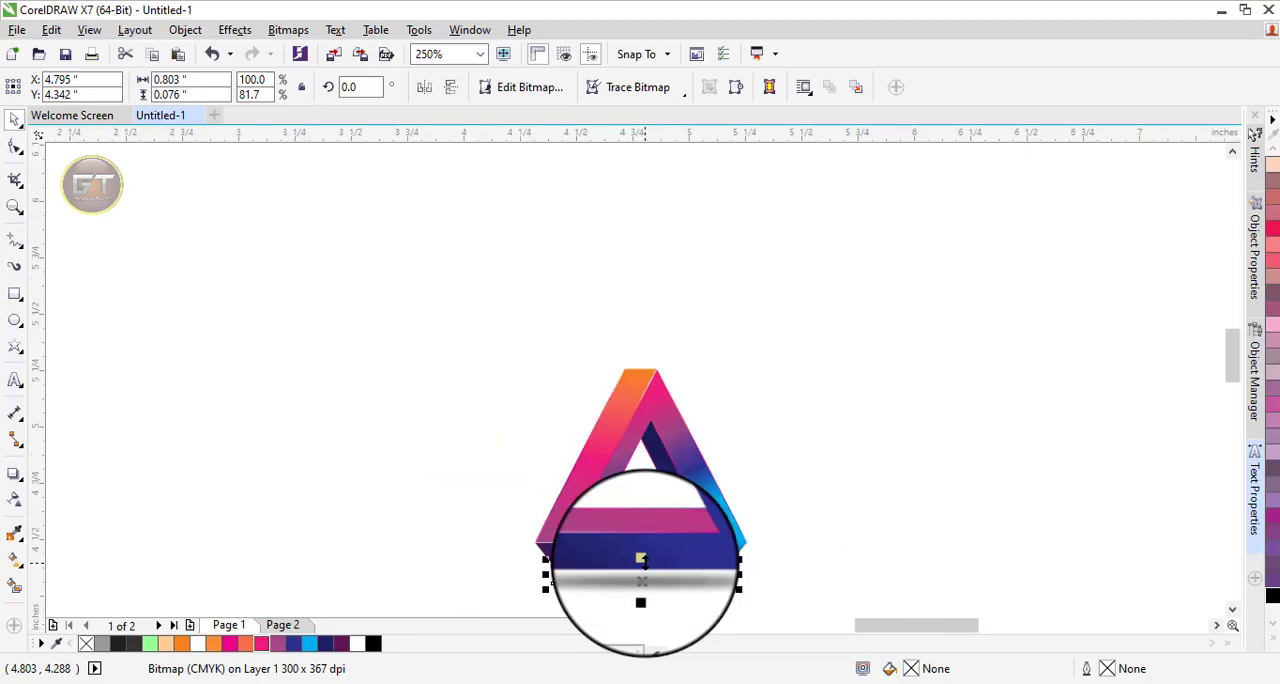
key(F4)
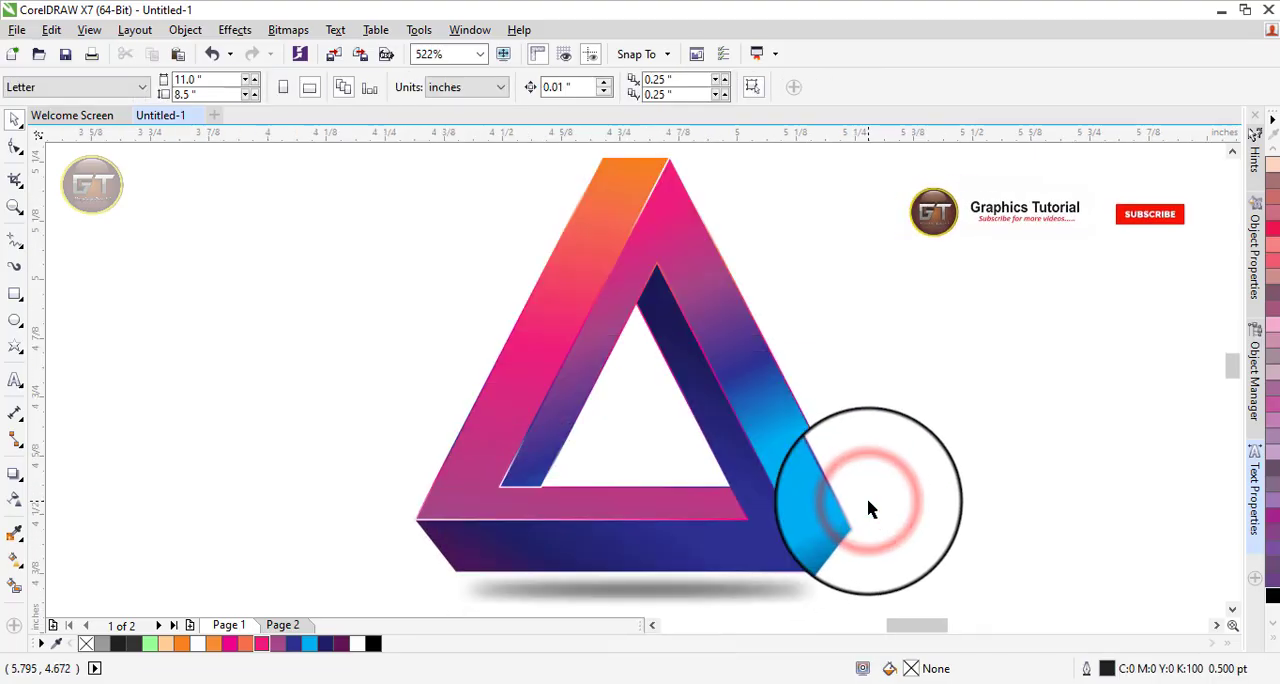
Examine the finished triangle and its shadow in full-screen preview.
scroll(868, 502, down, 1)
key(F4)
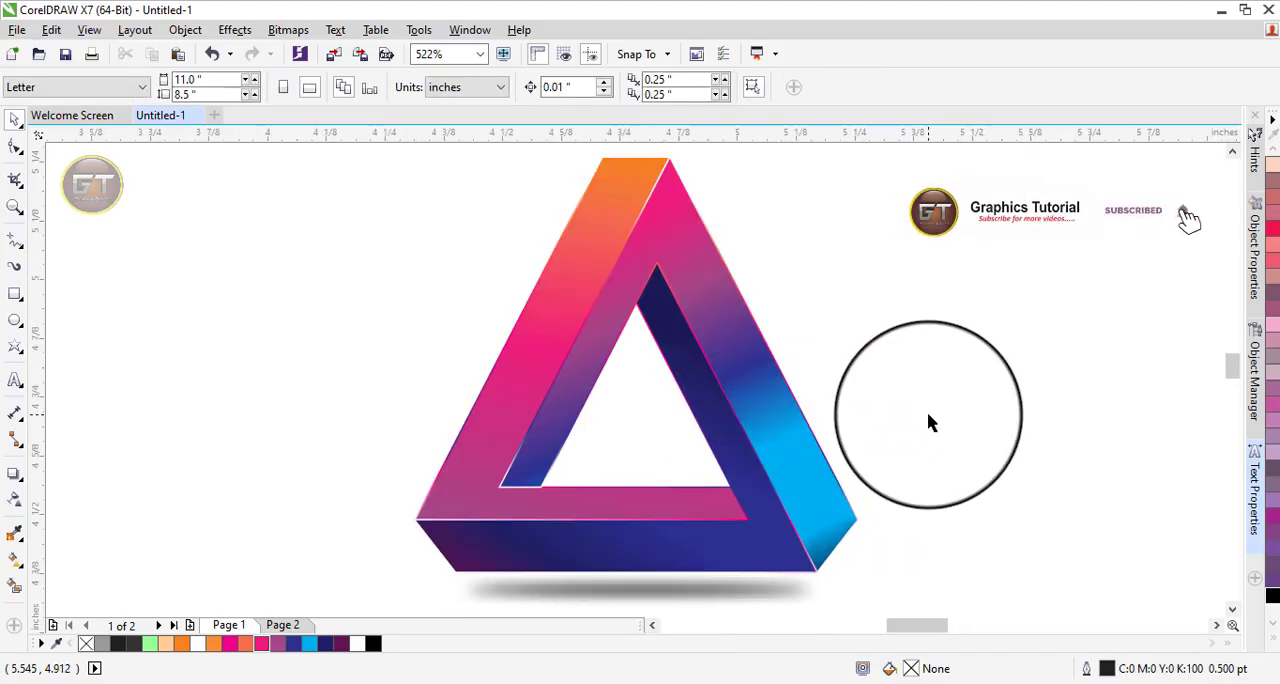
right_click(928, 418)
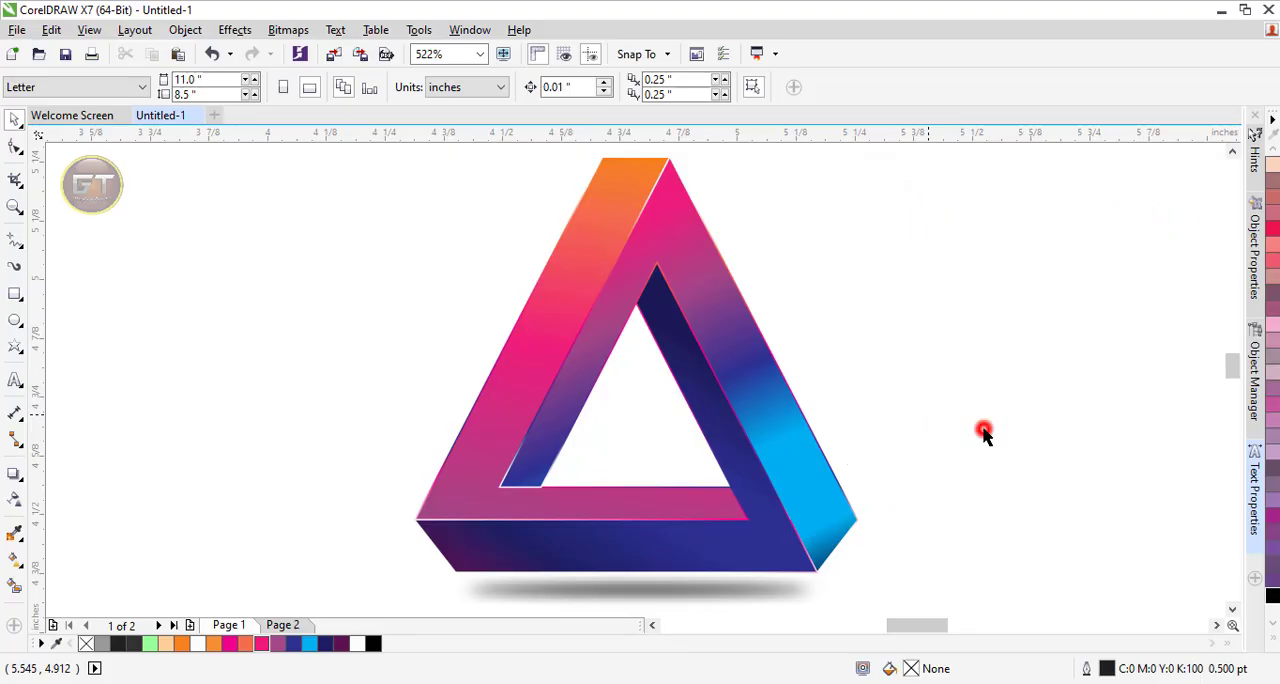
key(F9)
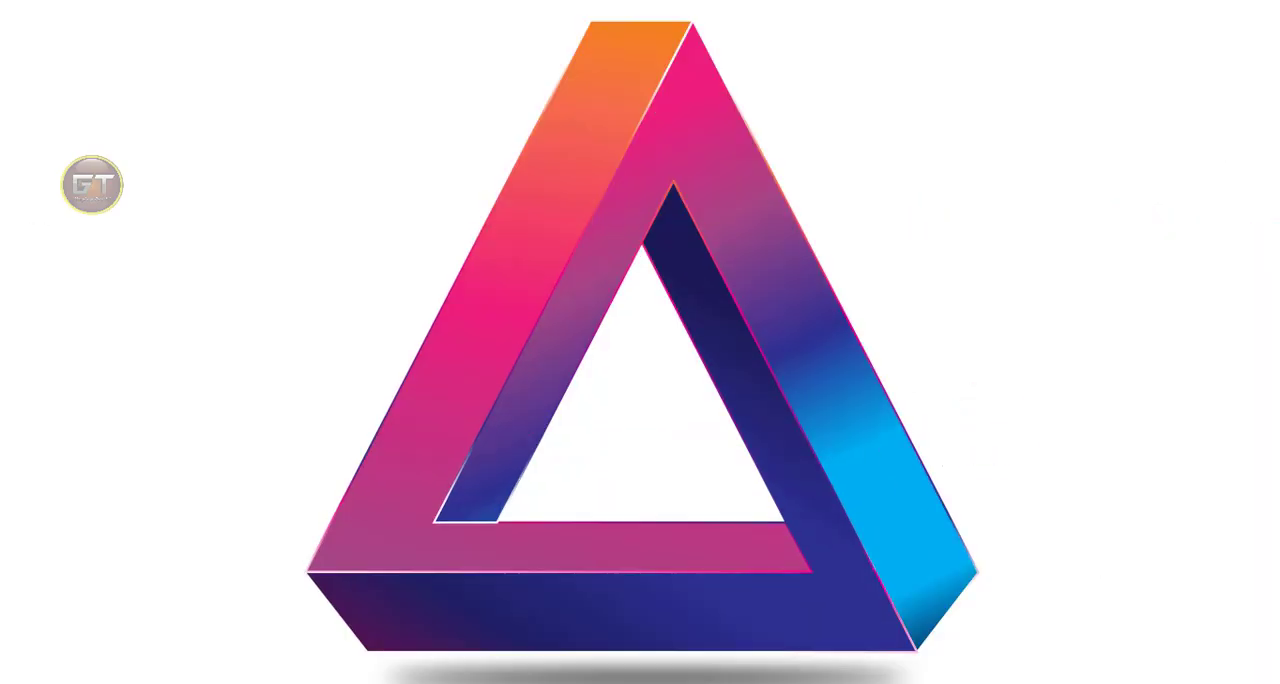